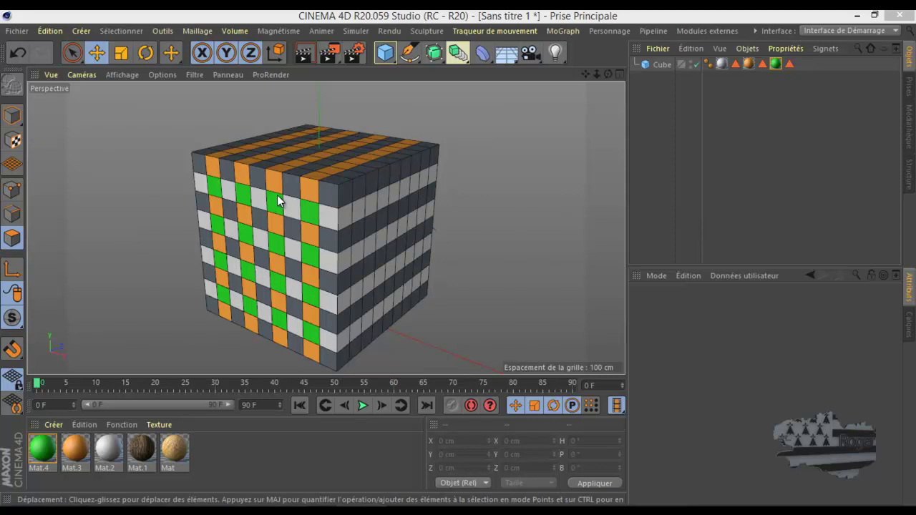
left_click(486, 55)
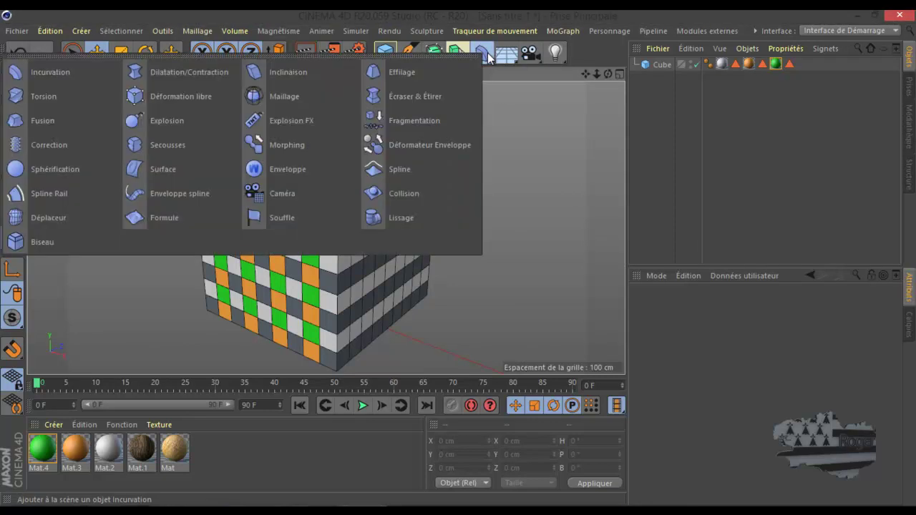
left_click(43, 146)
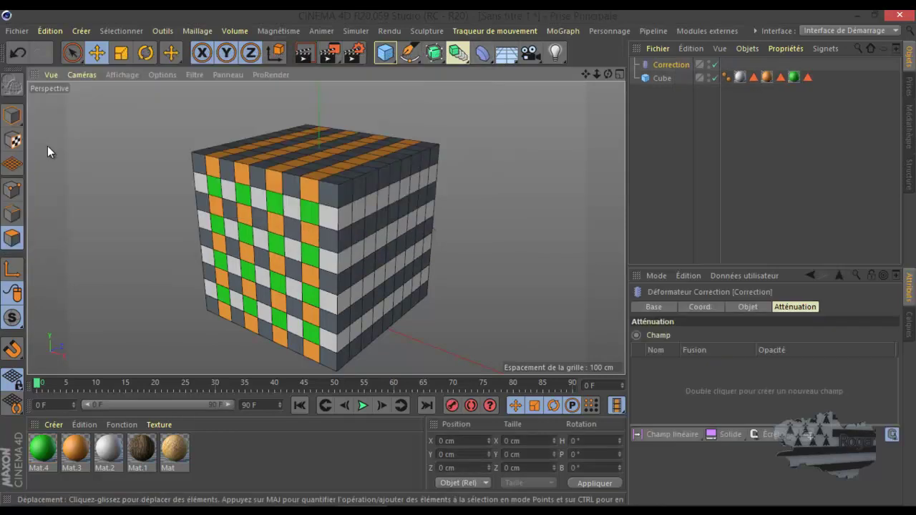
left_click(660, 78)
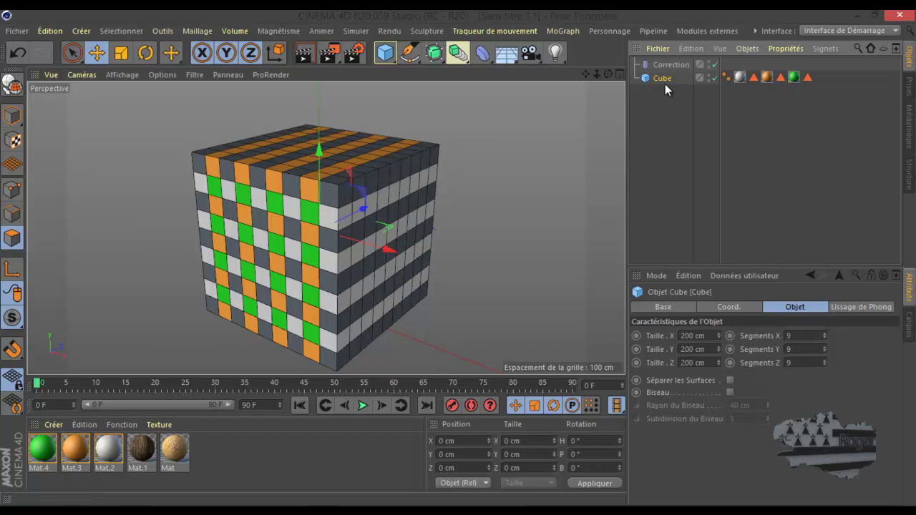
left_click(673, 65)
key("Delete")
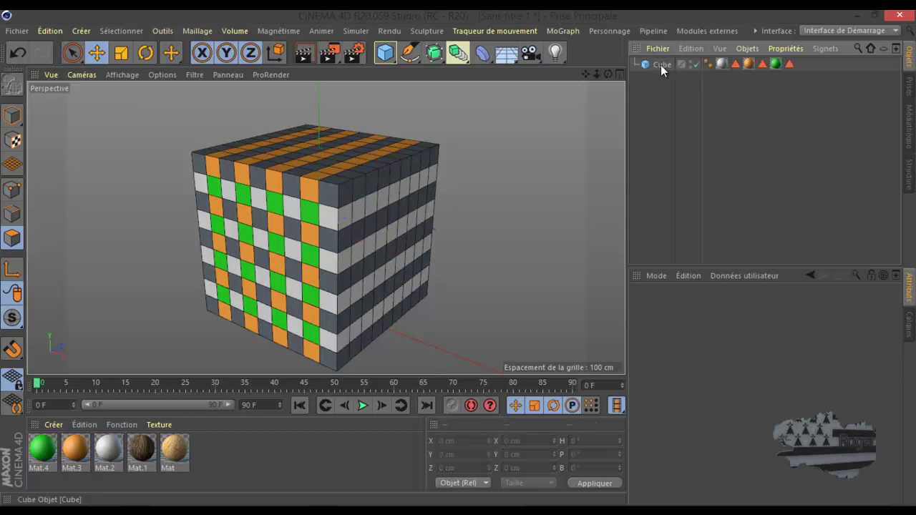
Delete the multicoloured cube and add a new cube primitive to the scene.
left_click(661, 65)
key("Delete")
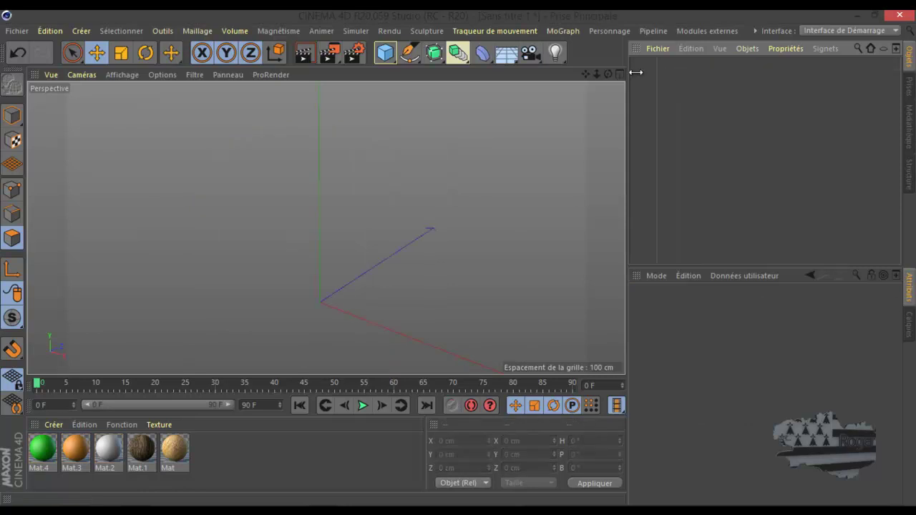
left_click(385, 53)
scroll(411, 132, "down", 2)
scroll(352, 361, "up", 2)
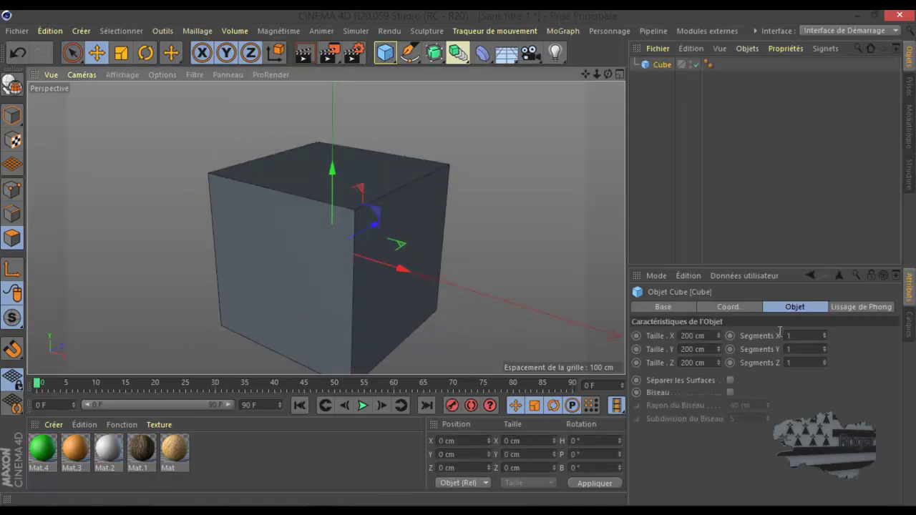
Set the new cube's segments to 8 in X, Y and Z.
left_click(822, 335)
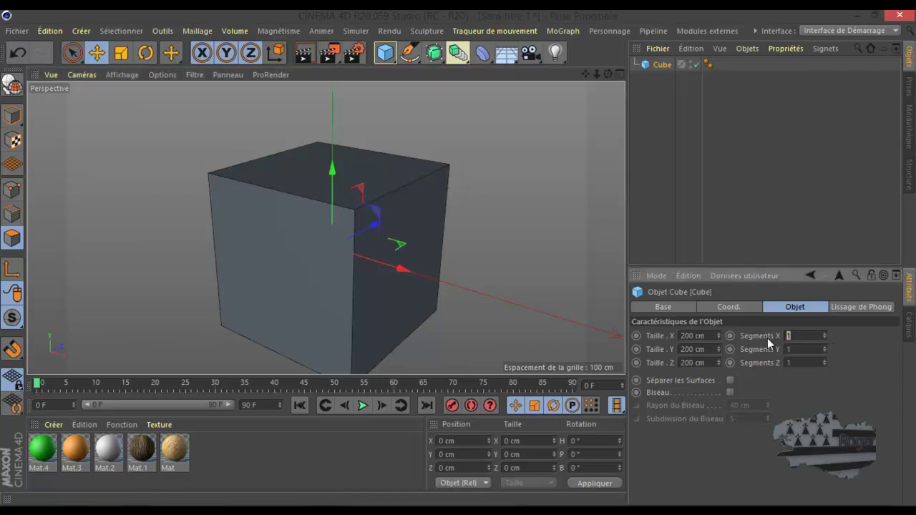
type("8")
left_click(798, 350)
type("8")
left_click(799, 362)
type("8")
key("Return")
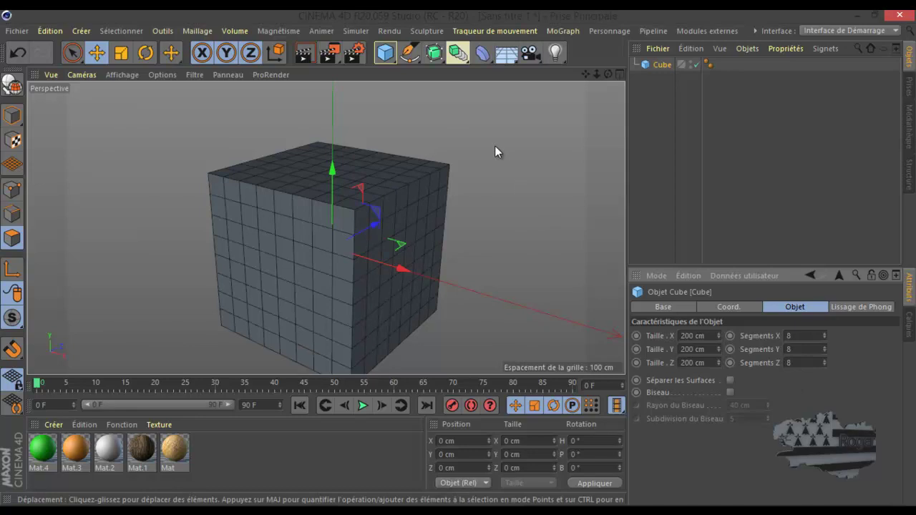
Add a Correction deformer and group it with the cube under a null object.
left_click(482, 52)
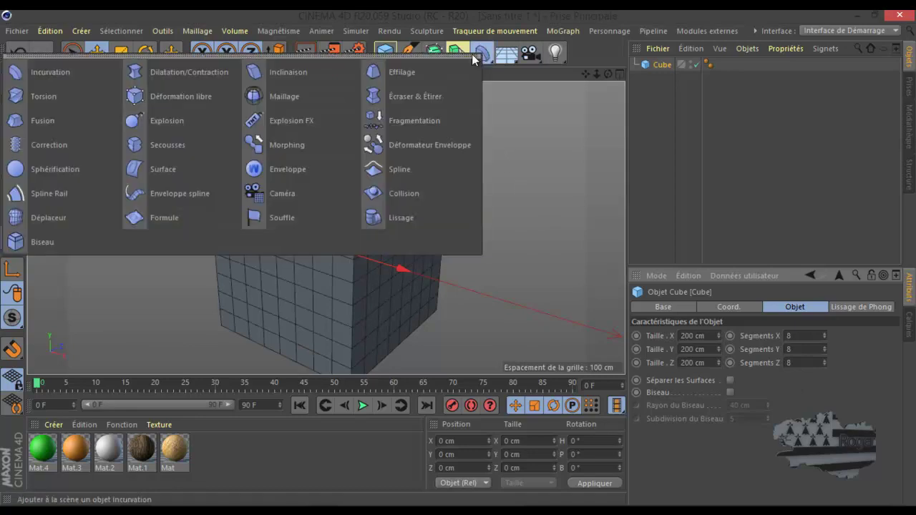
left_click(43, 145)
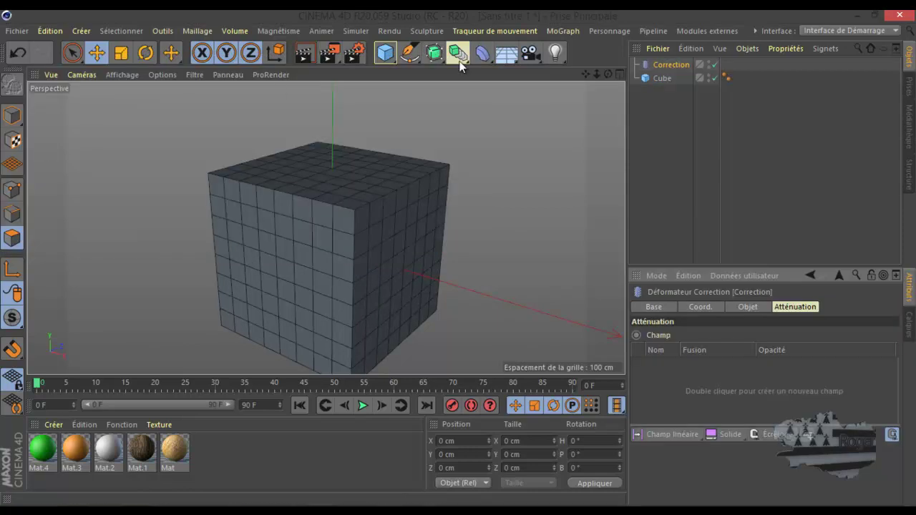
left_click(662, 80, "ctrl")
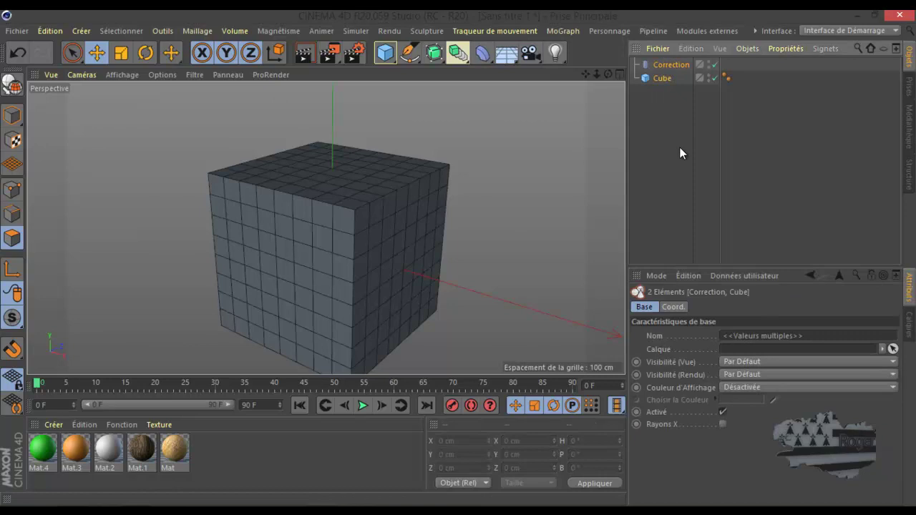
key("alt+g")
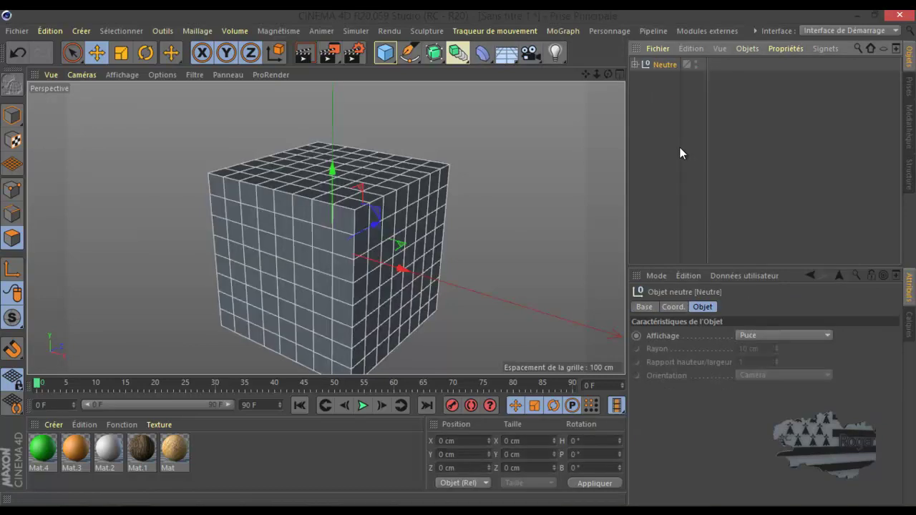
On the Correction deformer, select the cube's upper front edge points and move them to about Z -142.4 cm and Y 123.3 cm.
left_click(634, 65)
left_click(674, 79)
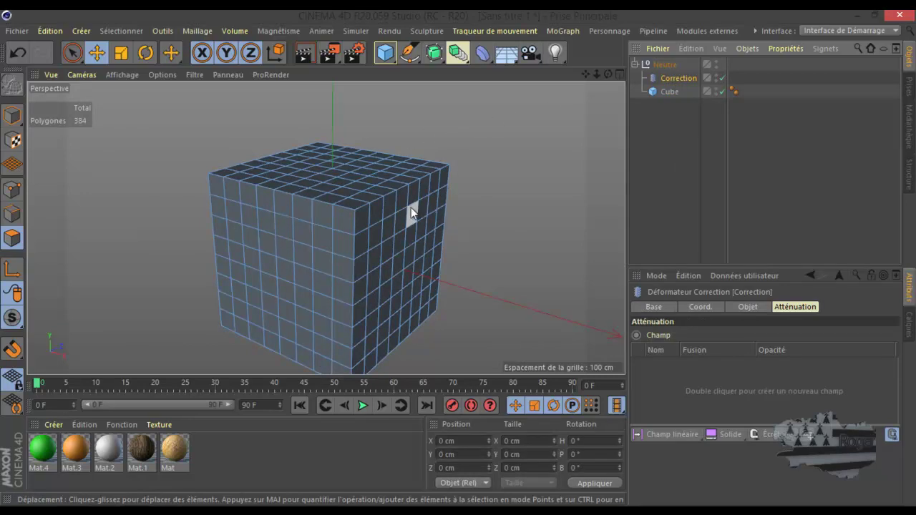
left_click(13, 212)
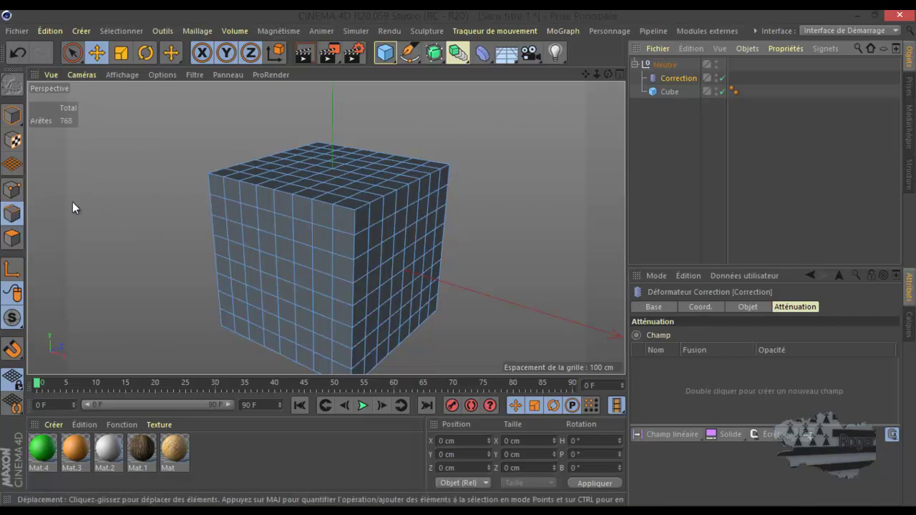
left_click(13, 189)
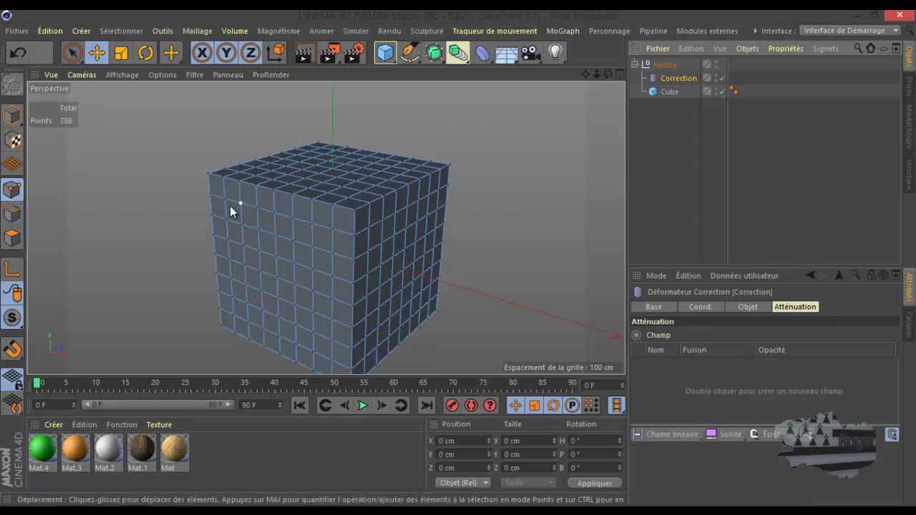
left_click(72, 53)
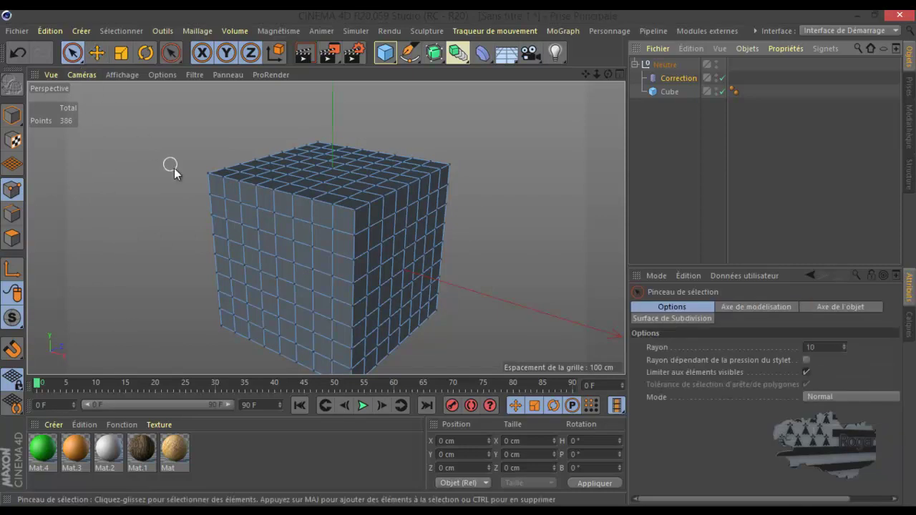
left_click_drag(217, 179, 353, 209)
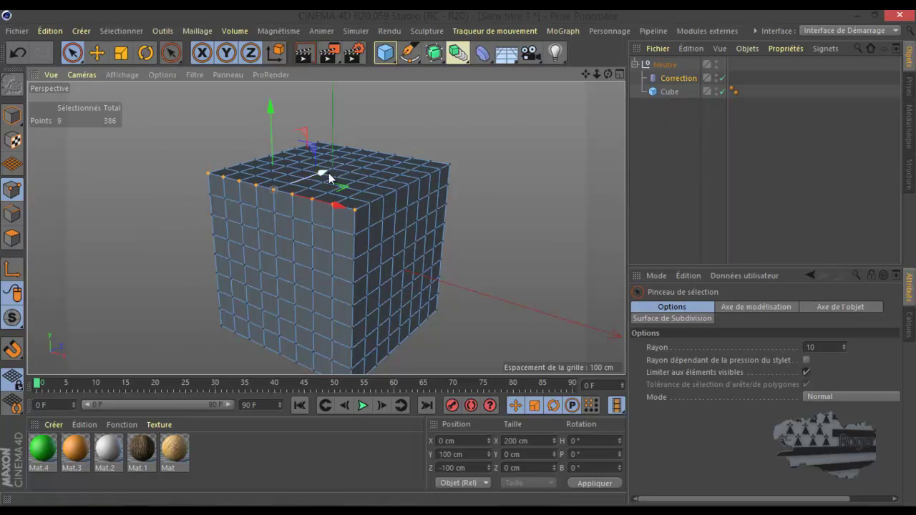
left_click_drag(320, 176, 296, 190)
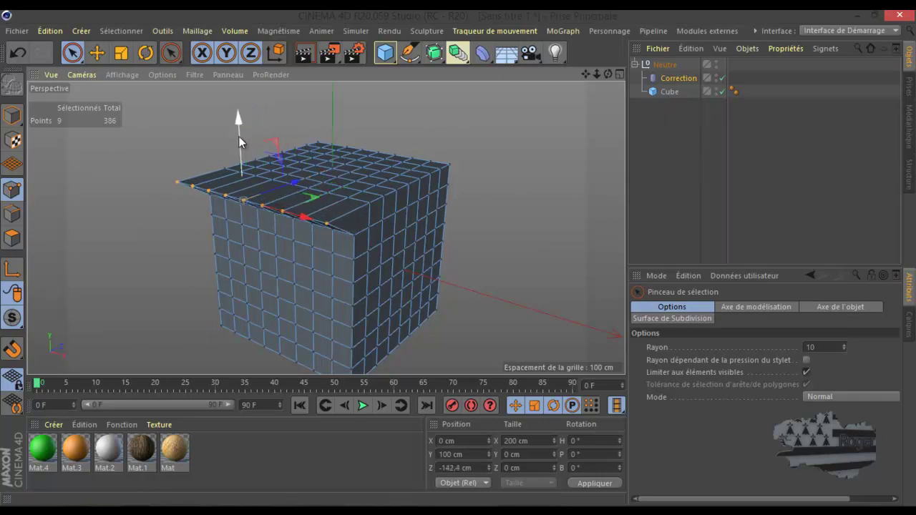
left_click_drag(239, 122, 243, 98)
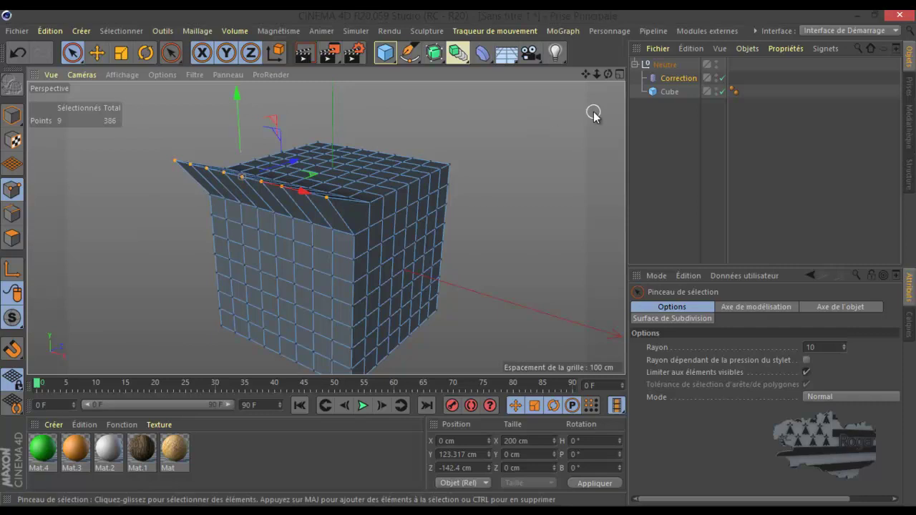
Select three polygons in the middle of the cube's X-facing side and pull them outward to about X 159.6 cm.
left_click(12, 238)
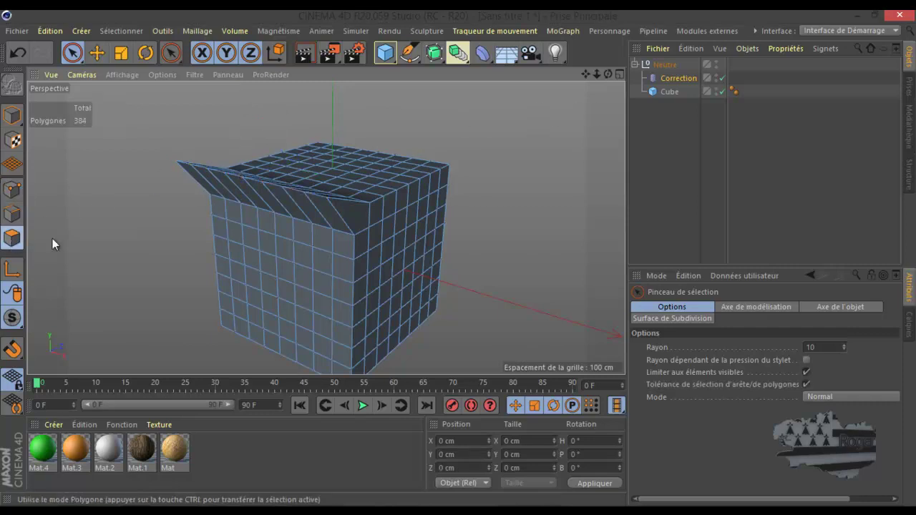
left_click(408, 268)
left_click_drag(478, 294, 542, 304)
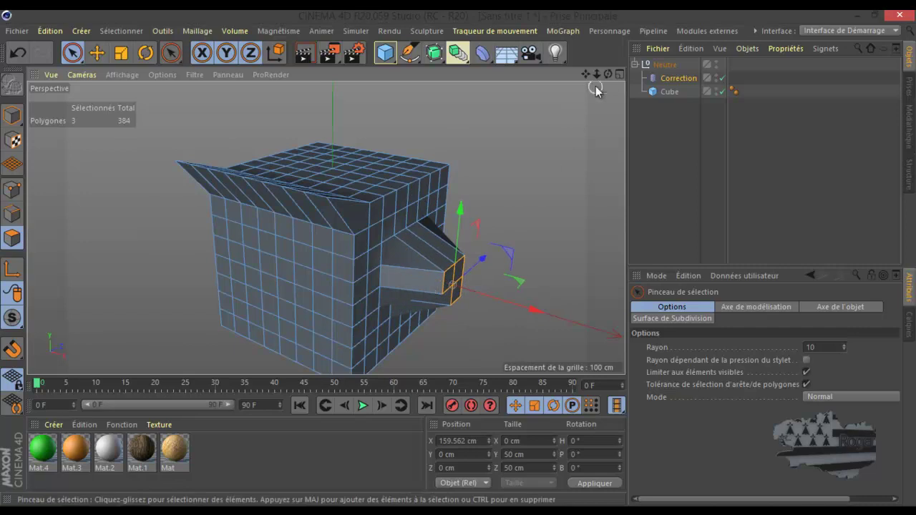
left_click_drag(608, 76, 460, 262)
scroll(524, 170, "down", 5)
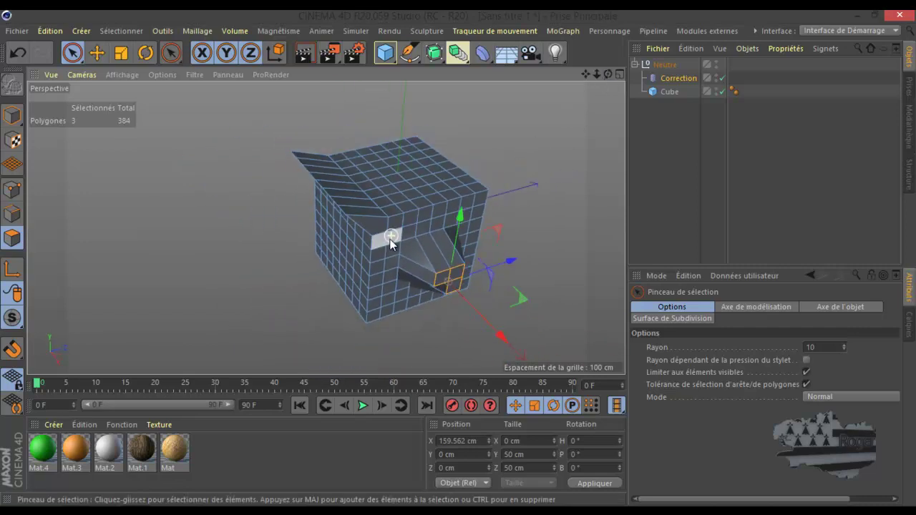
mouse_move(585, 74)
left_mouse_down()
mouse_move(448, 257)
mouse_move(458, 257)
mouse_move(616, 73)
mouse_move(459, 257)
left_mouse_up()
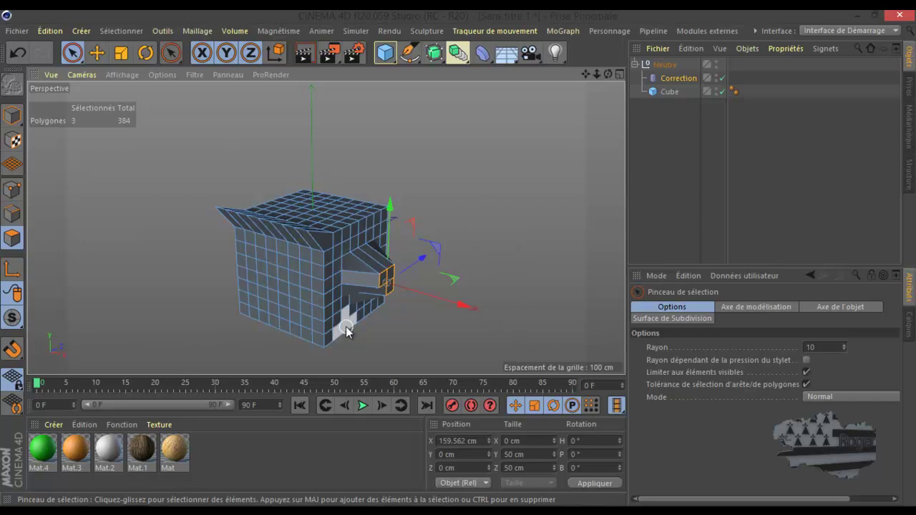
scroll(347, 324, "up", 3)
scroll(346, 329, "up", 1)
Compare the Correction deformer's attenuation shape options in the separate Attributs window with the field types offered in the current version.
left_click(678, 78)
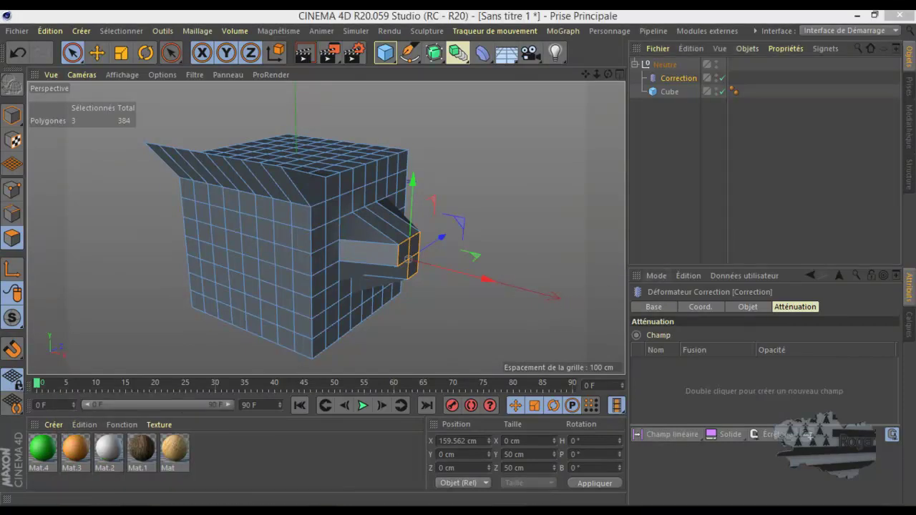
left_click_drag(915, 212, 298, 287)
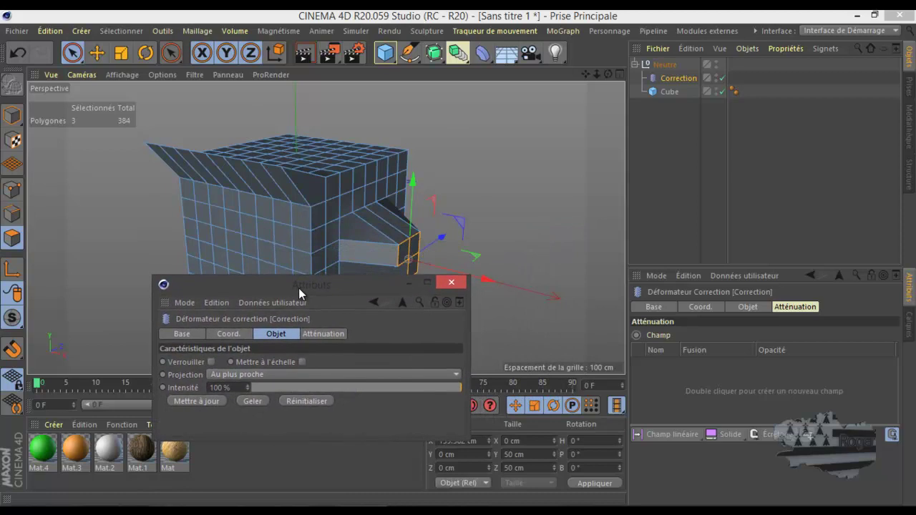
left_click_drag(298, 288, 300, 286)
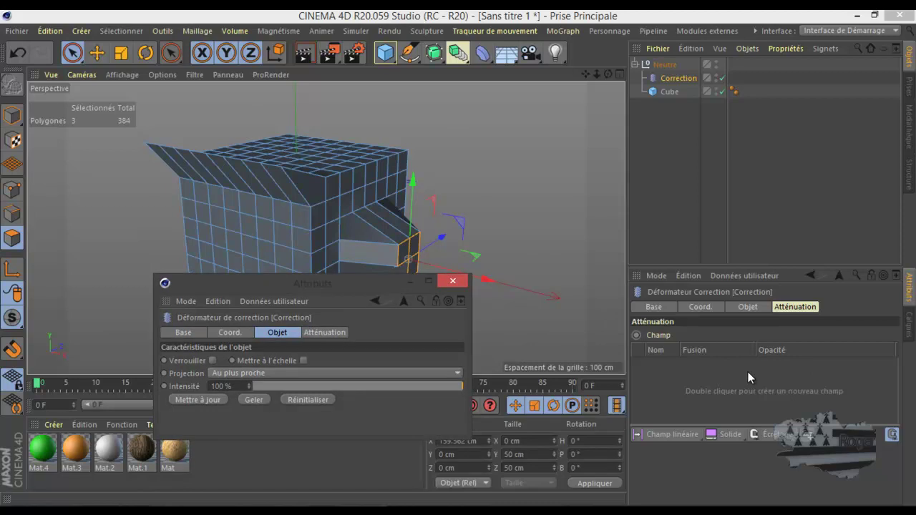
left_click(787, 307)
key("alt+Tab")
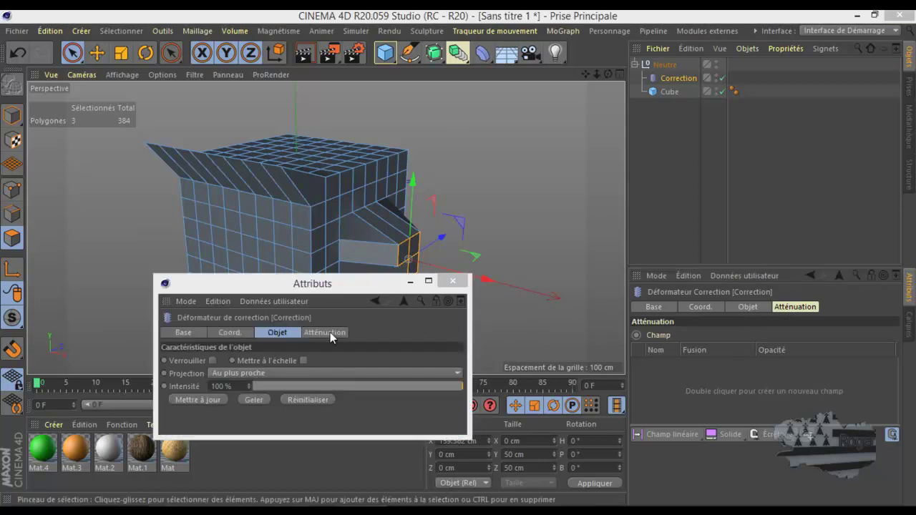
left_click(327, 332)
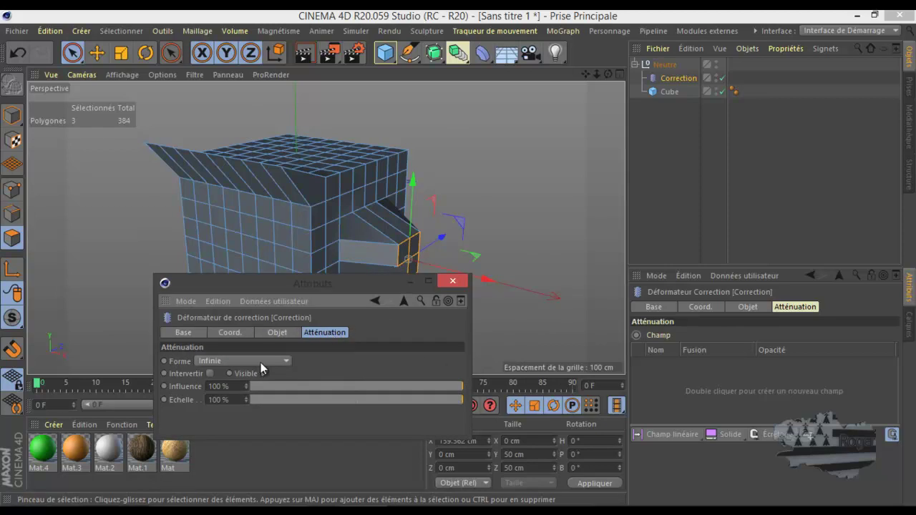
left_click(288, 360)
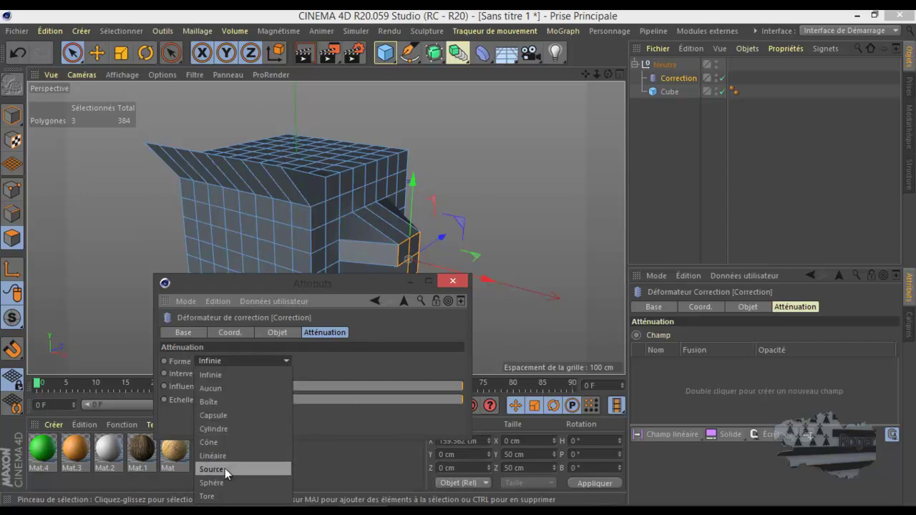
left_click(701, 441)
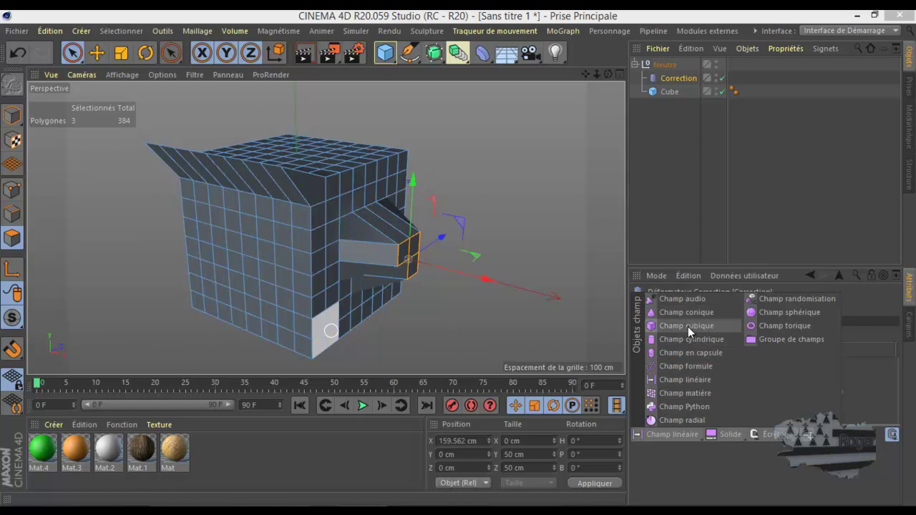
left_click(896, 275)
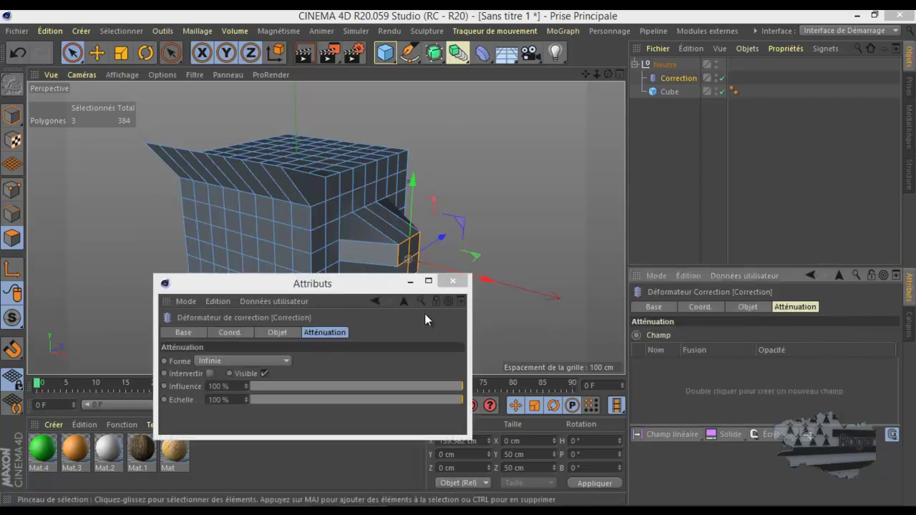
left_click(252, 361)
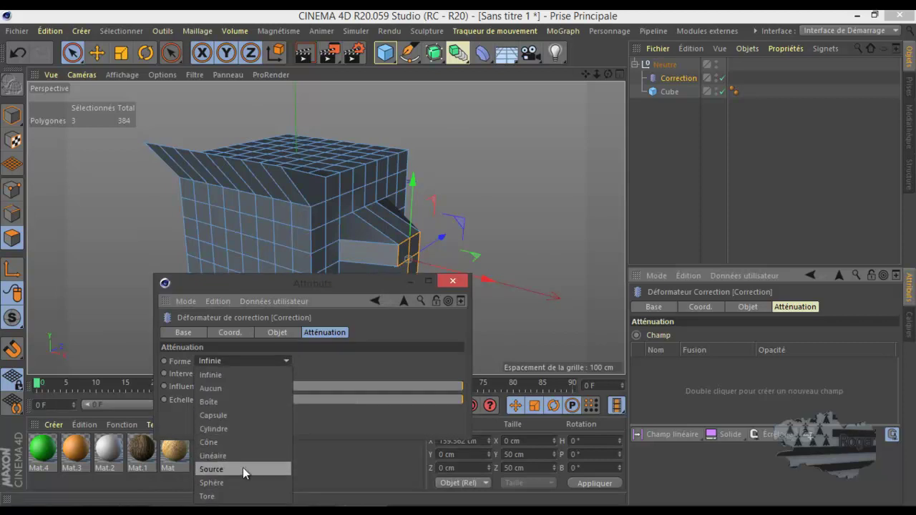
Add a cubic field (Champ cubique) to the Correction deformer's attenuation.
left_click(672, 435)
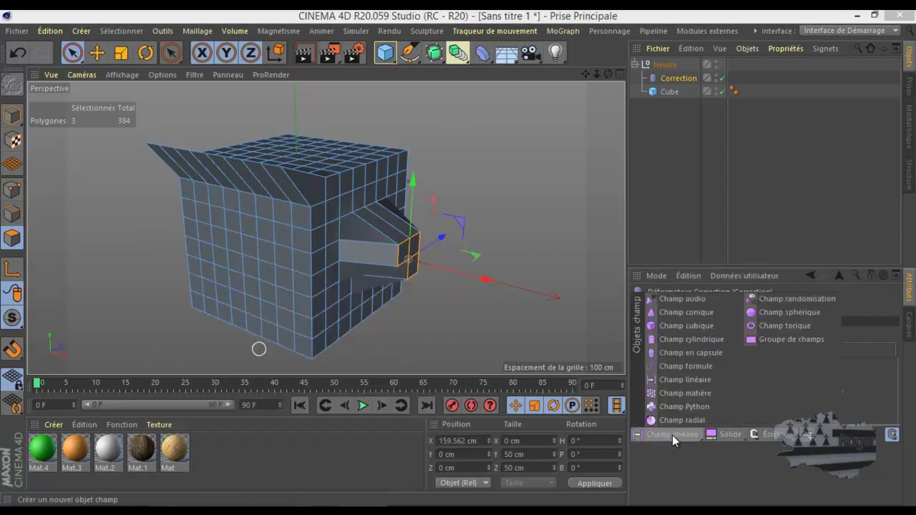
left_click(685, 327)
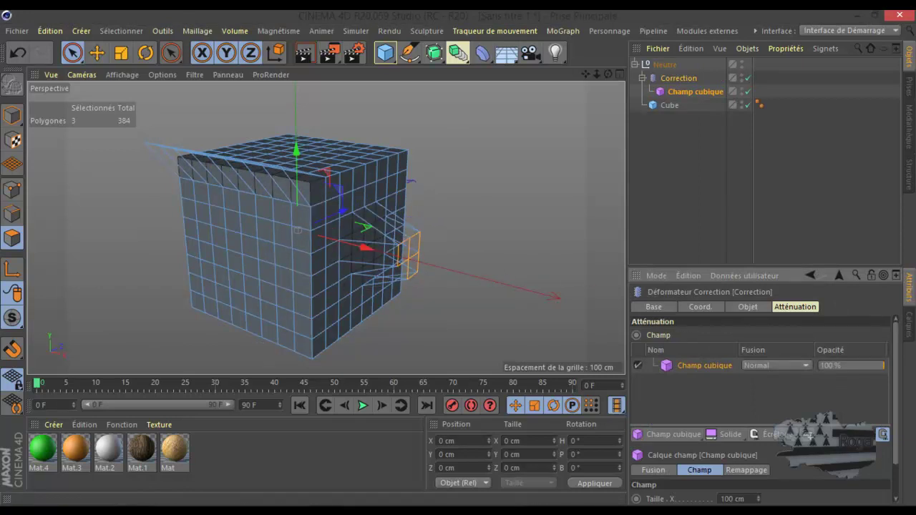
left_click(896, 276)
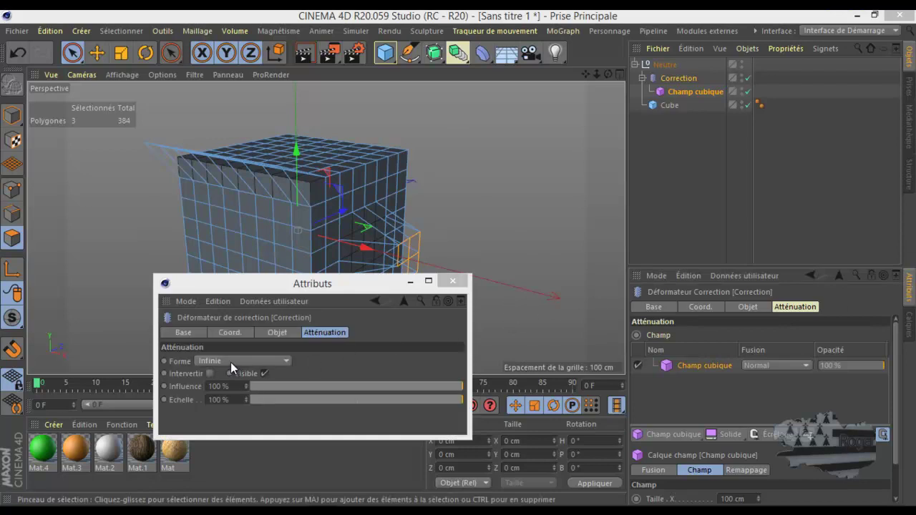
Review the attenuation shape options in the separate Attributs window and close that window.
left_click(231, 361)
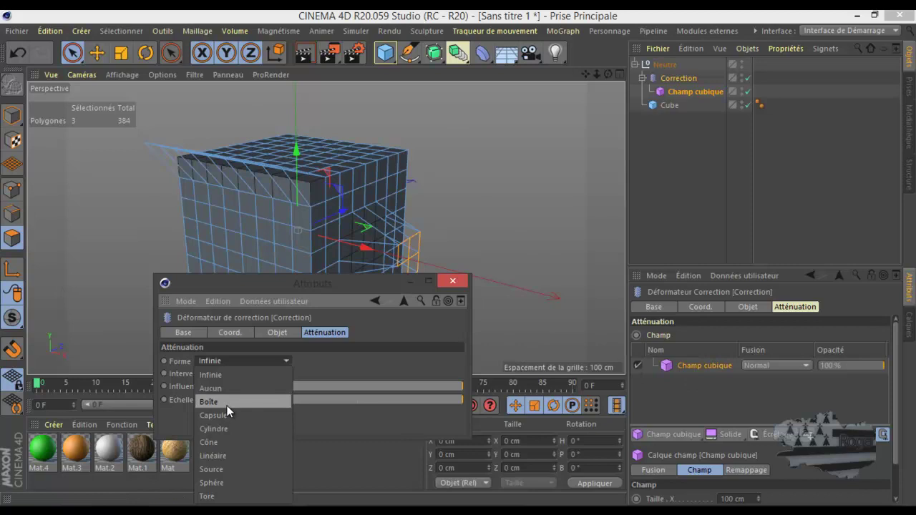
left_click(444, 279)
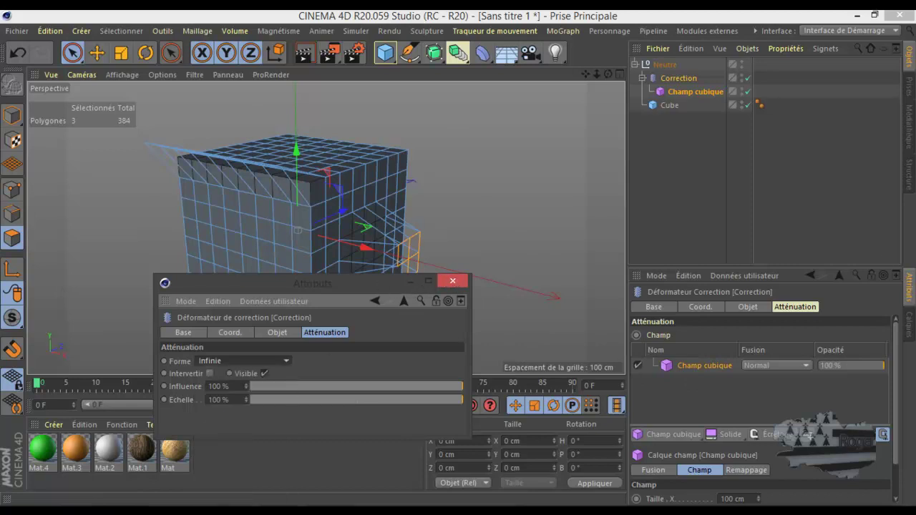
left_click_drag(364, 277, 472, 278)
left_click(551, 281)
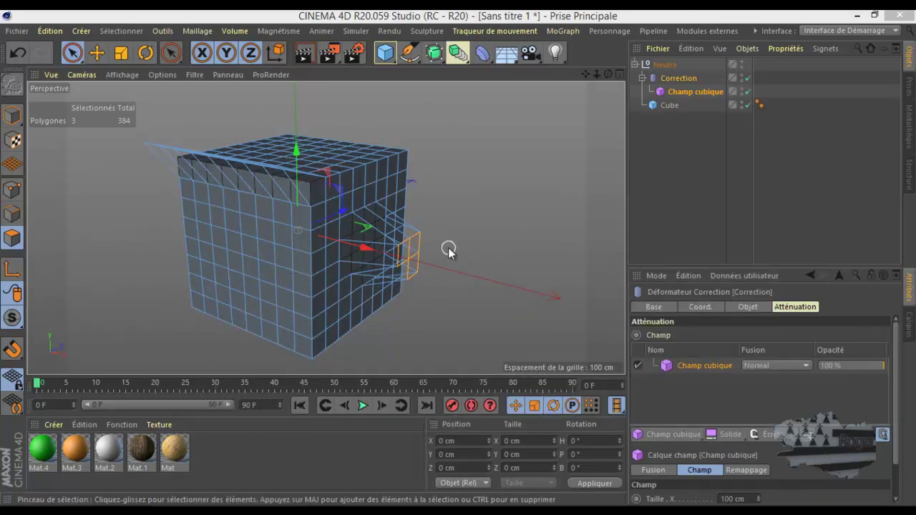
Move the cubic field along X to about 244.7 cm and set its size to 112 × 132 × 127 cm.
left_click_drag(363, 247, 557, 268)
scroll(454, 157, "down", 2)
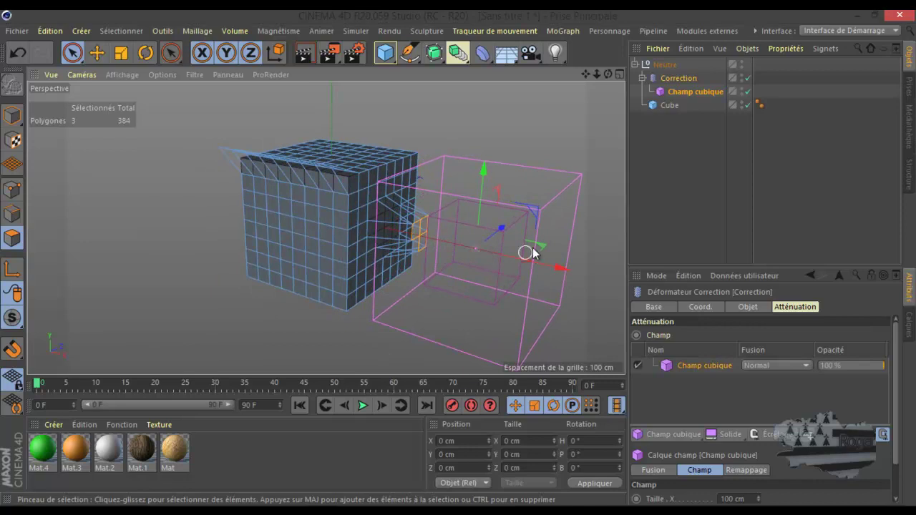
left_click(691, 92)
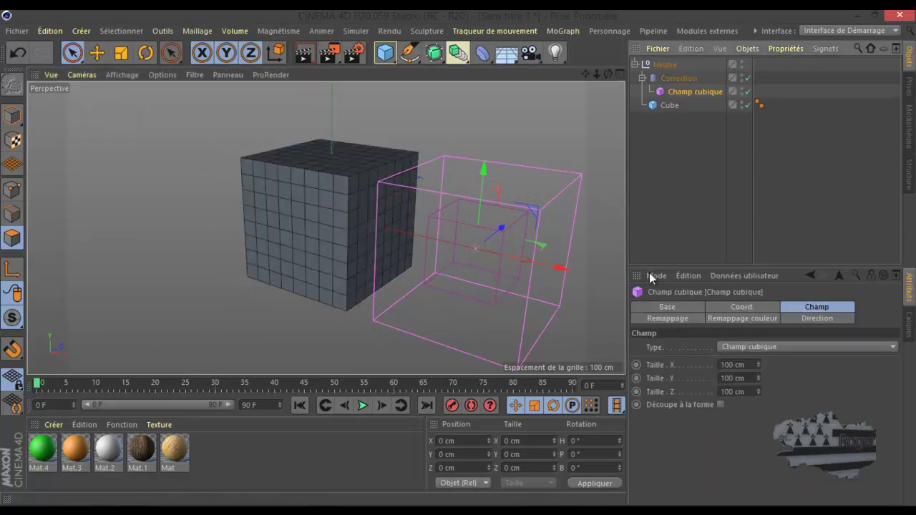
mouse_move(758, 363)
left_mouse_down()
mouse_move(759, 389)
mouse_move(757, 361)
left_mouse_up()
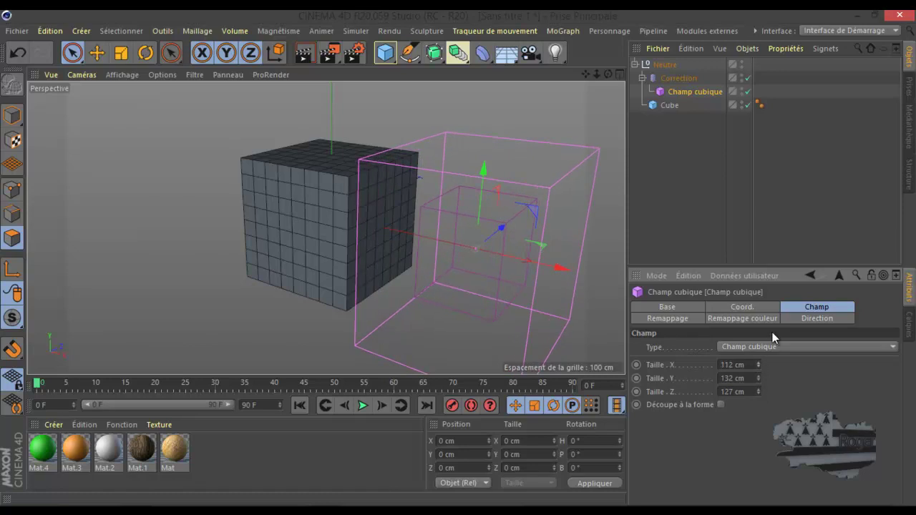
left_click(754, 306)
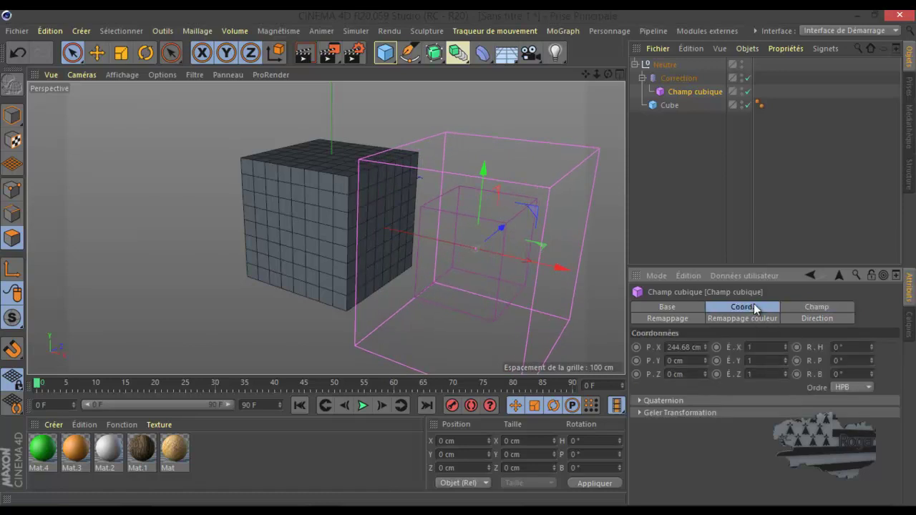
left_click(814, 306)
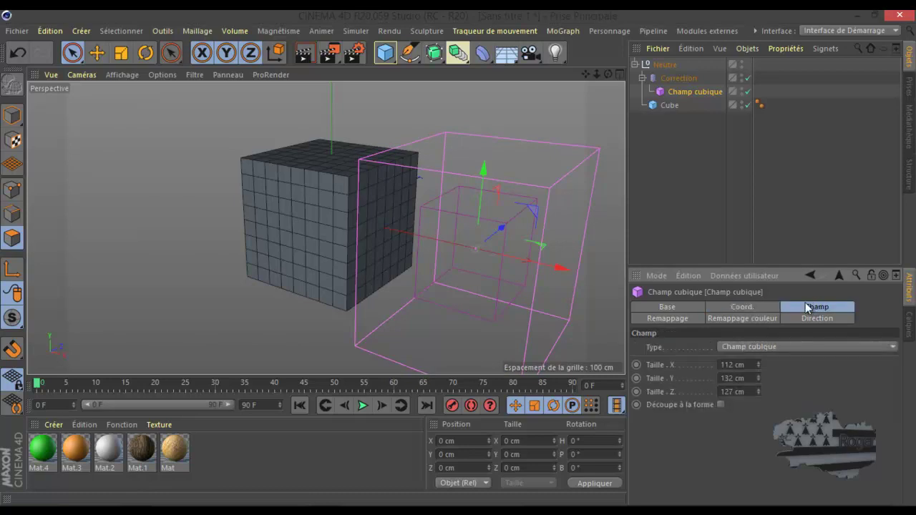
Move the cubic field back along X over the cube and set its remapping inner offset (Décalage interne) to 71 %.
left_click(675, 320)
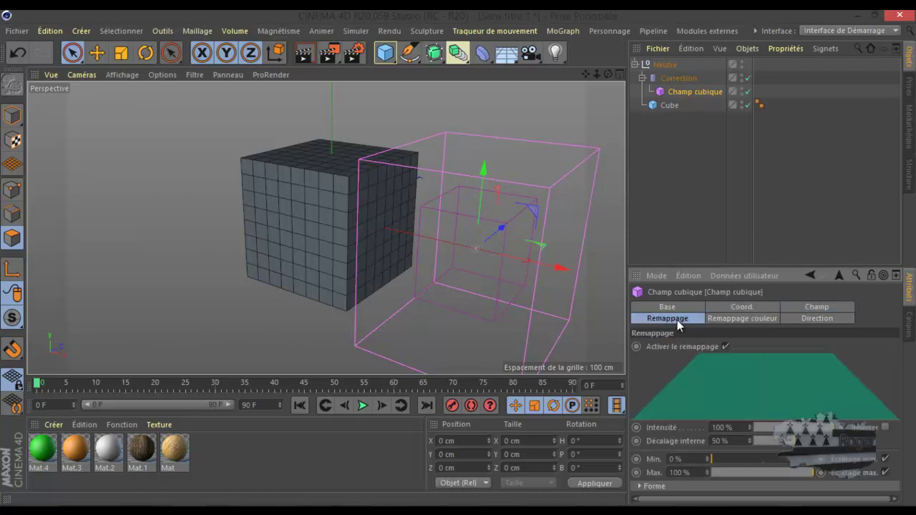
mouse_move(829, 430)
left_mouse_down()
mouse_move(799, 429)
mouse_move(830, 430)
left_mouse_up()
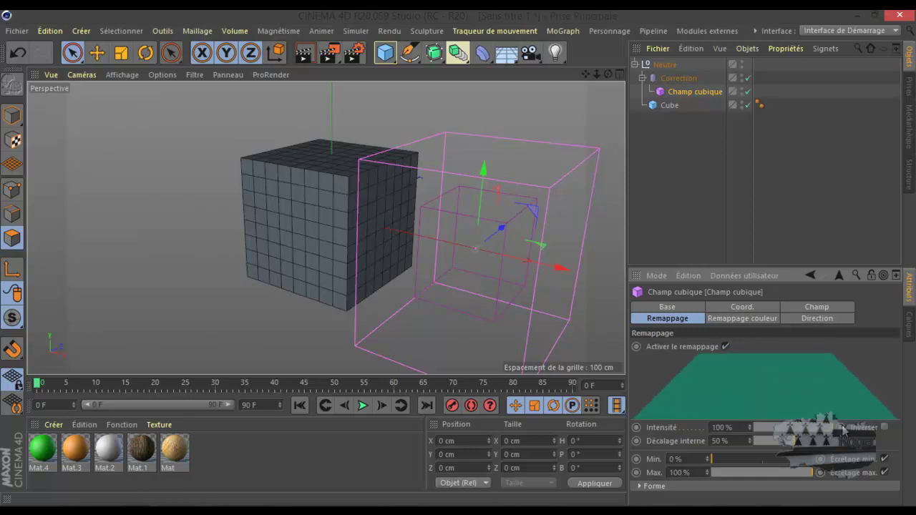
left_click_drag(563, 270, 423, 259)
left_click_drag(834, 428, 813, 444)
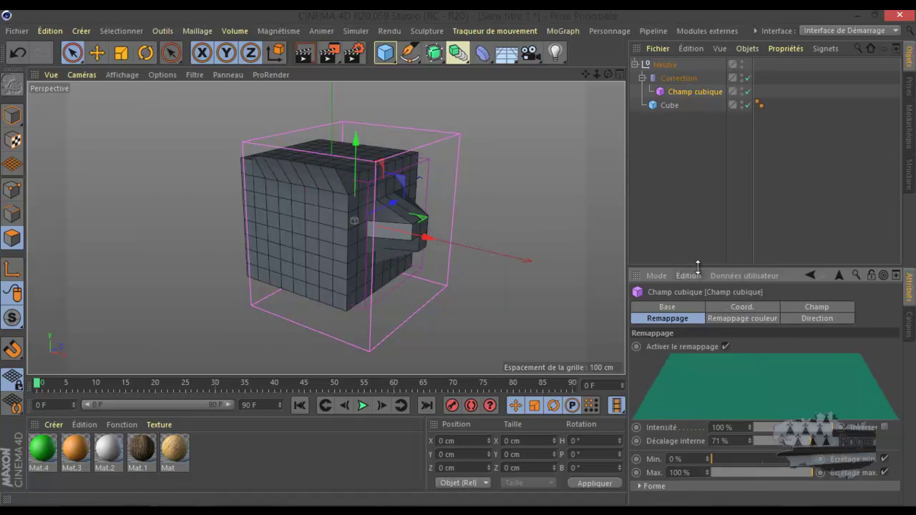
Browse the field layer and modifier layer types offered in the Correction deformer's attenuation.
left_click(678, 78)
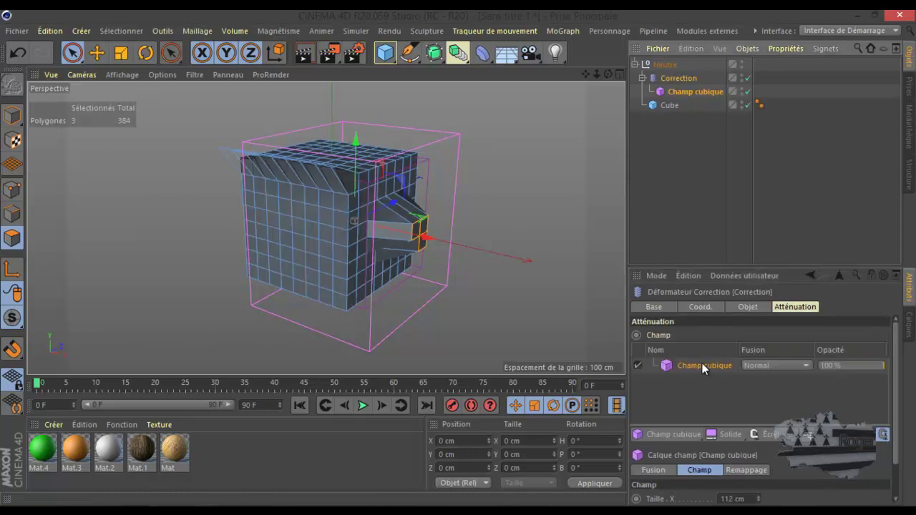
left_click(735, 431)
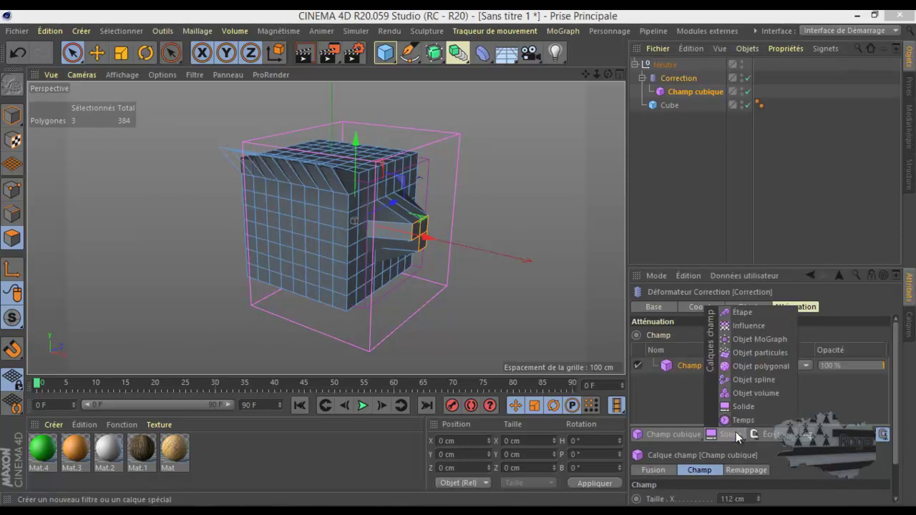
left_click(784, 438)
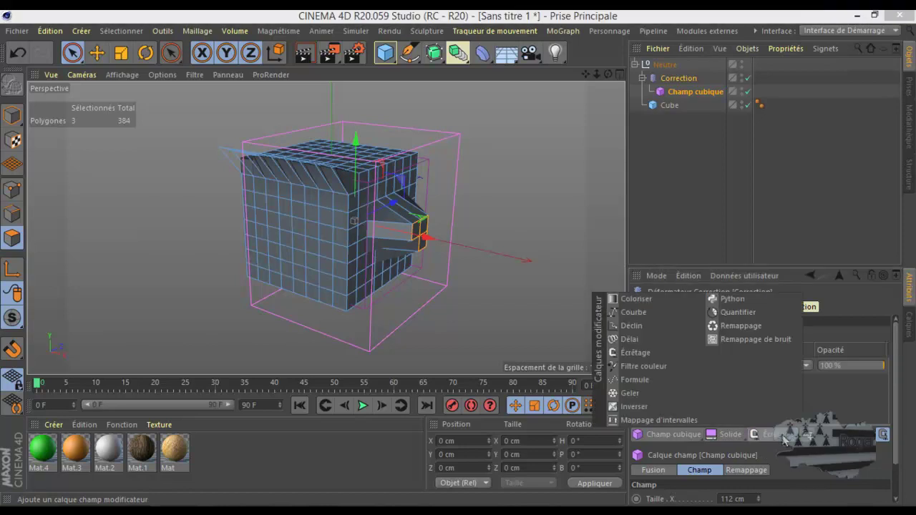
left_click(832, 466)
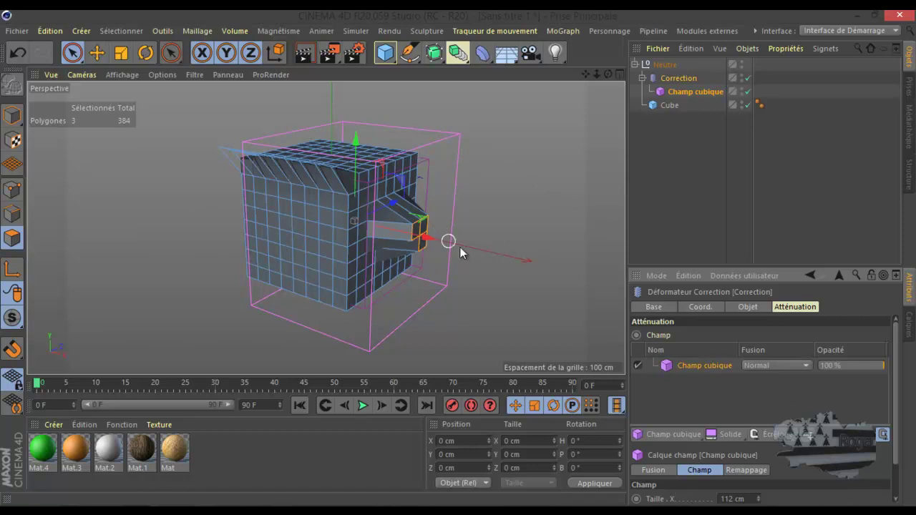
Nudge the cubic field slightly along X, switch the viewport to Gouraud shading without lines, and deselect all objects.
left_click_drag(428, 237, 426, 264)
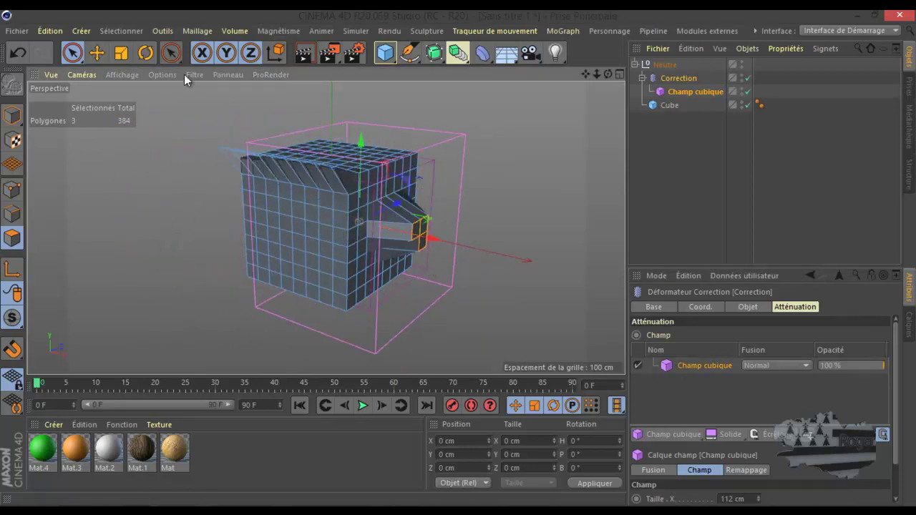
left_click(126, 75)
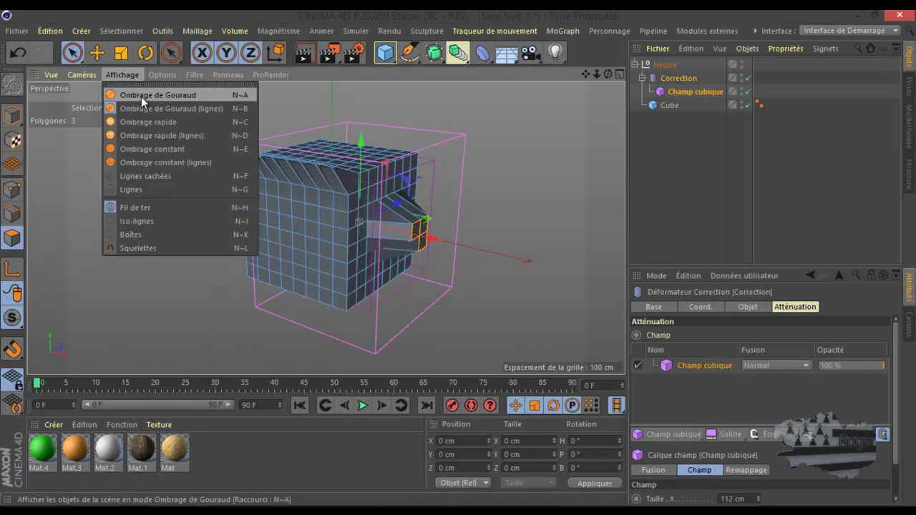
left_click(141, 96)
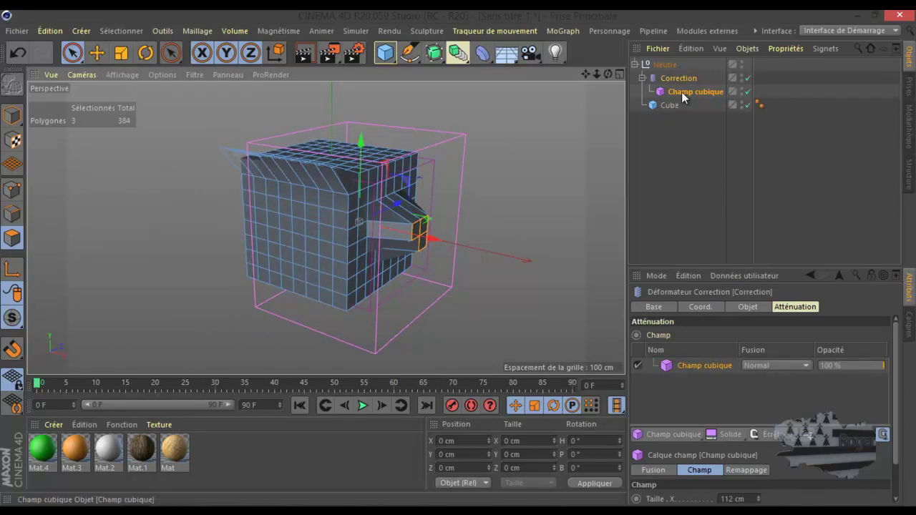
left_click(679, 148)
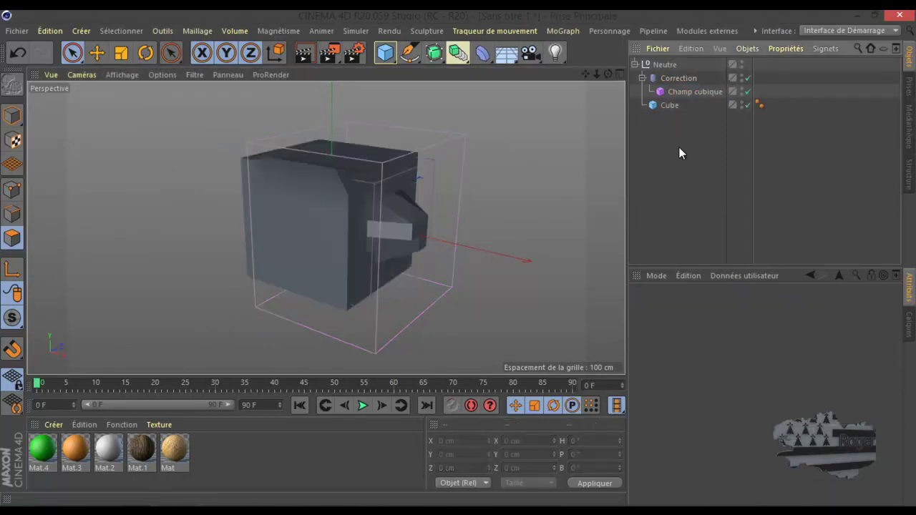
Move the cubic field along X away from the cube and delete the field from the Correction deformer.
left_click(675, 91)
left_click_drag(429, 239, 569, 265)
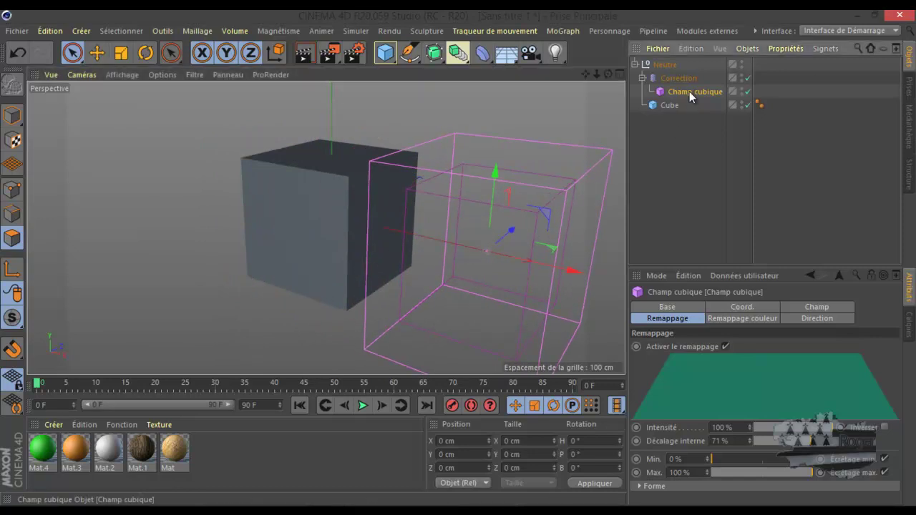
key("Delete")
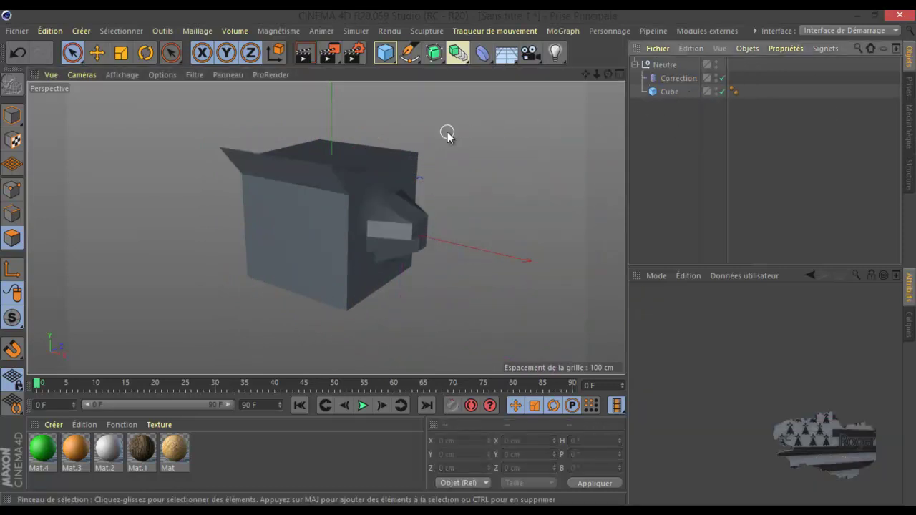
Replace the segmented cube with a new default cube placed below Correction inside the Neutre group.
left_click(671, 91)
key("Delete")
left_click(385, 52)
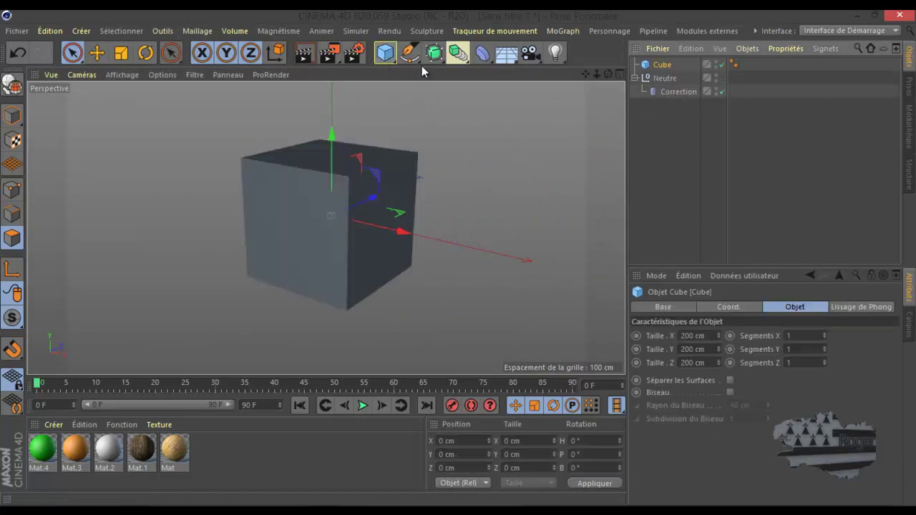
left_click_drag(665, 65, 672, 95)
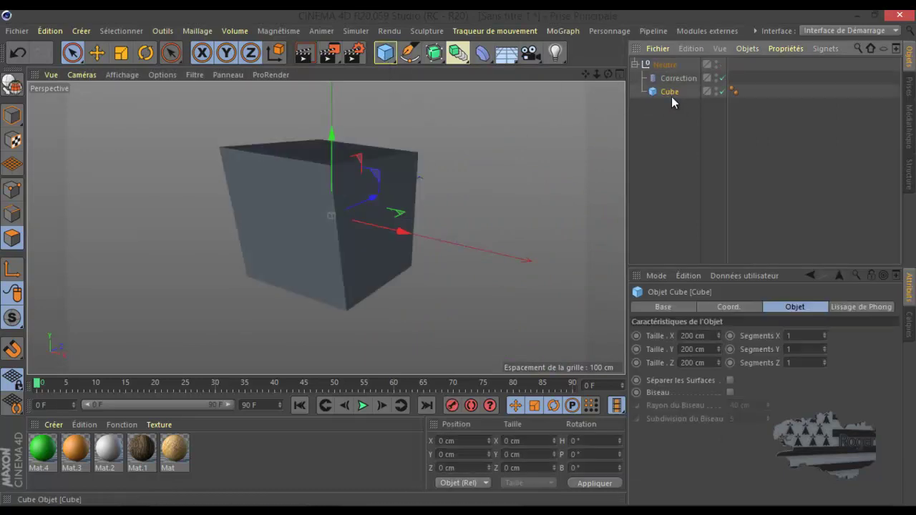
Examine the existing Correction deformer's object settings and its effect on the new cube from different angles.
left_click_drag(608, 74, 458, 256)
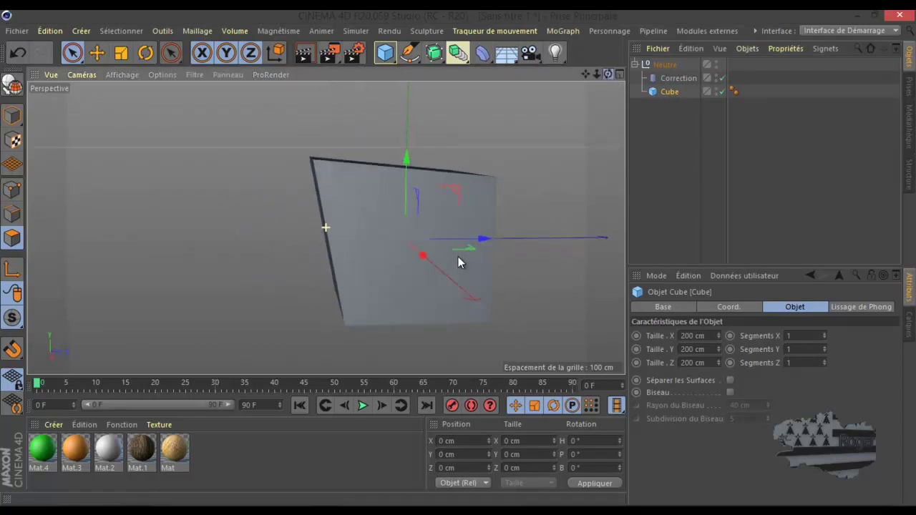
left_click(670, 77)
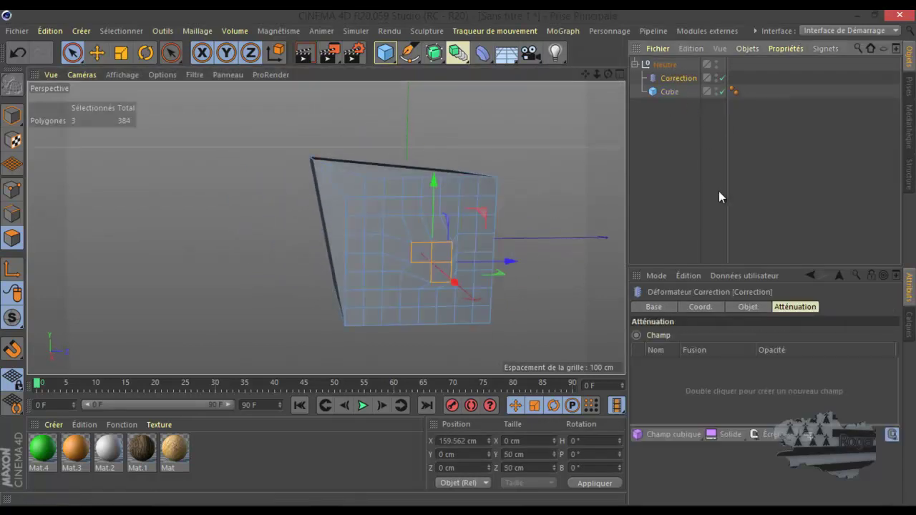
left_click(744, 307)
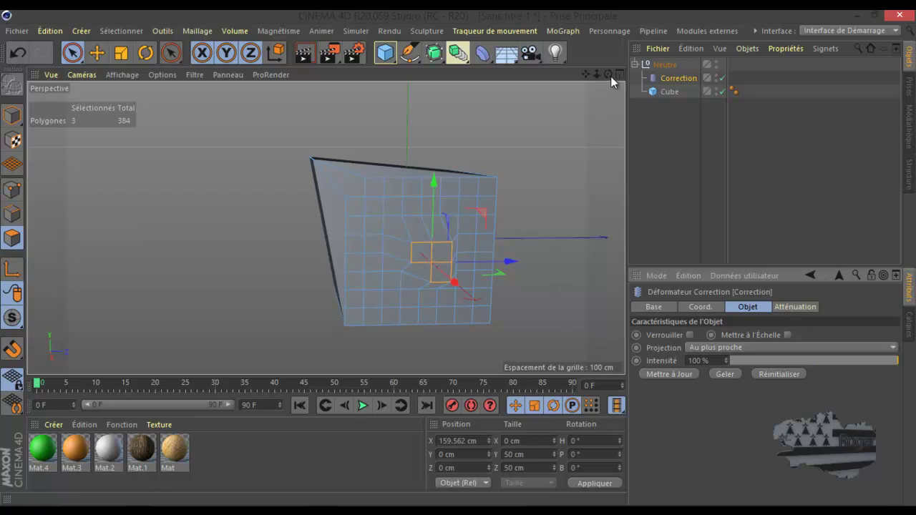
left_click_drag(608, 74, 459, 258)
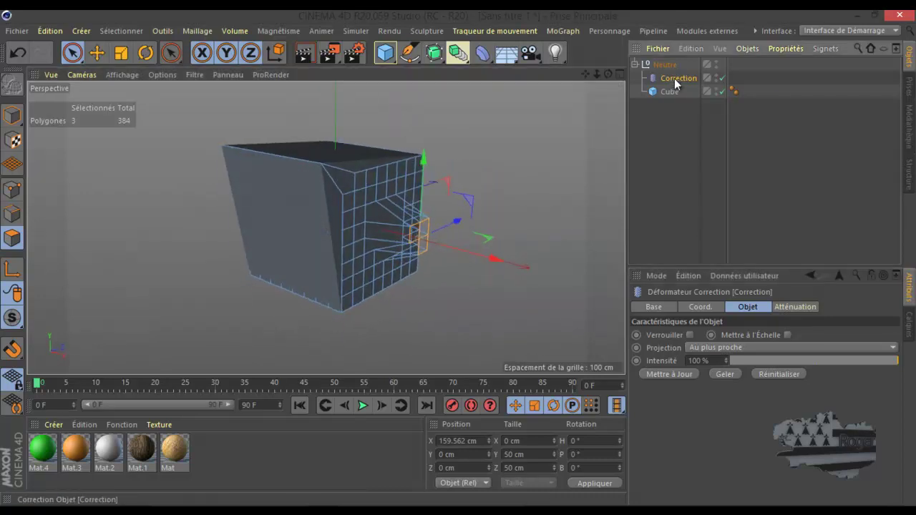
Replace the old Correction deformer with a new one placed above the cube in the Neutre group.
key("Delete")
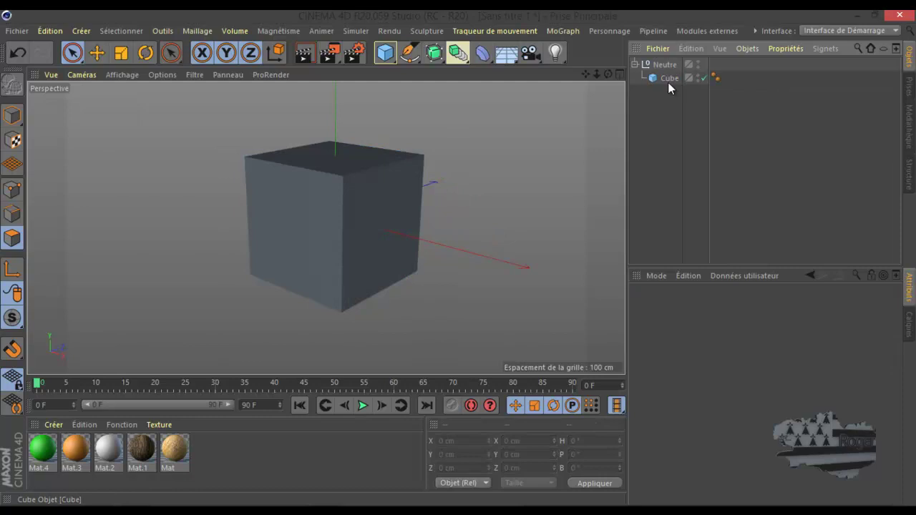
left_click(484, 60)
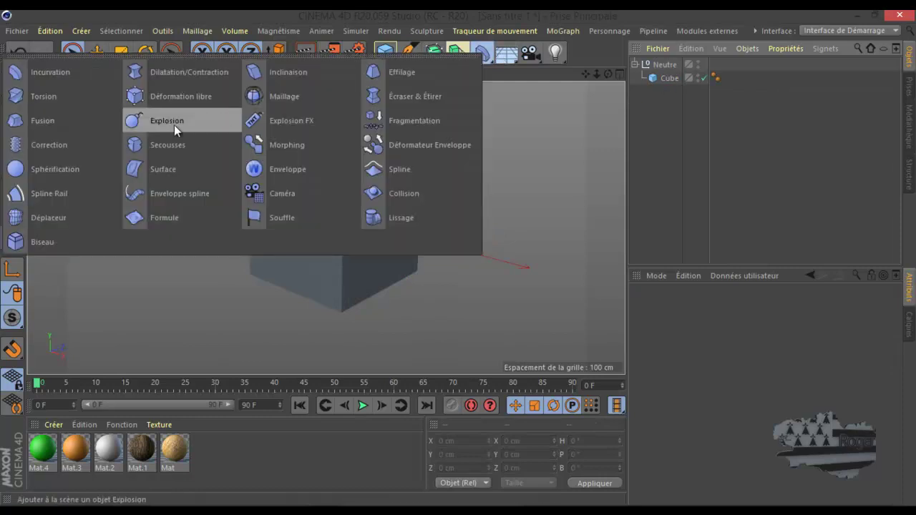
left_click(75, 145)
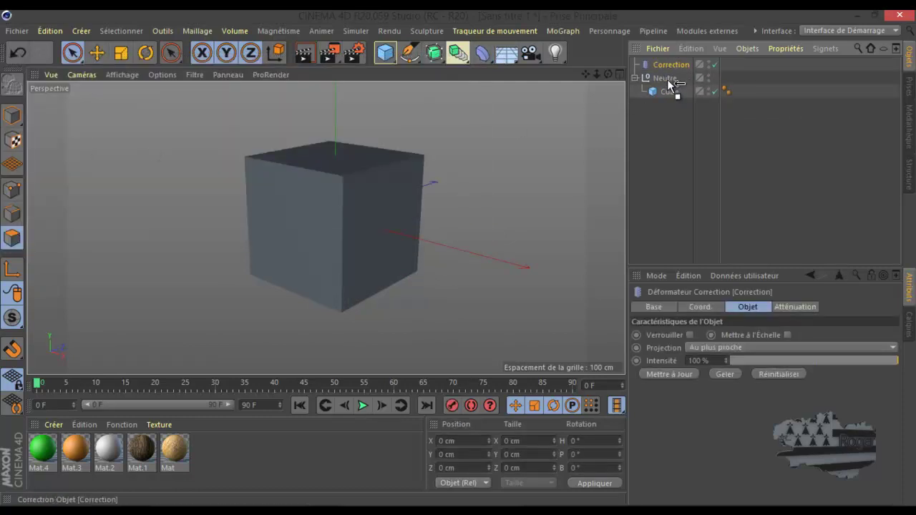
left_click_drag(673, 89, 670, 91)
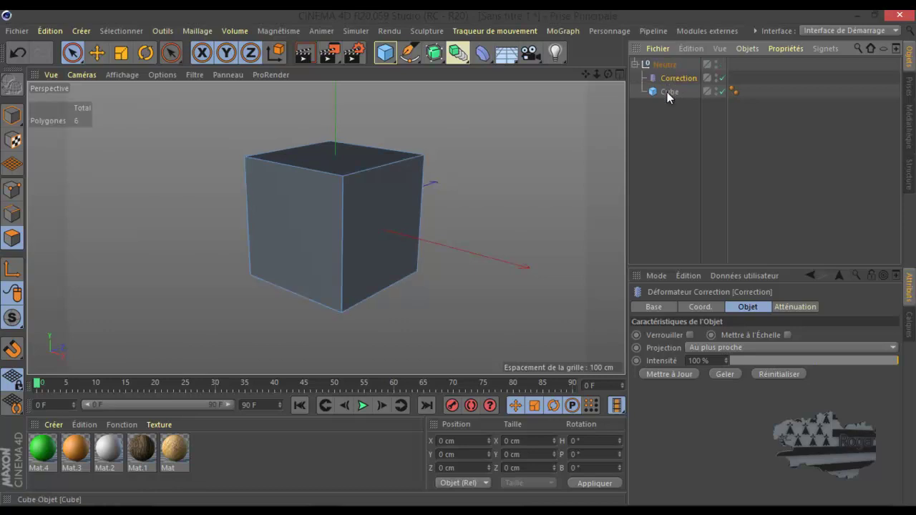
Set the cube's X, Y and Z segments to 8, display Gouraud shading with lines, and select the Correction deformer.
left_click(668, 93)
left_click(801, 335)
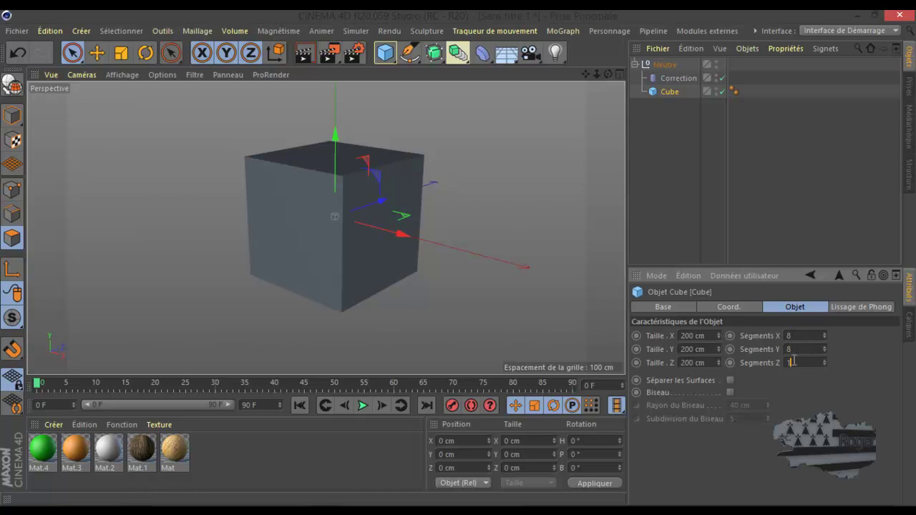
left_click(122, 75)
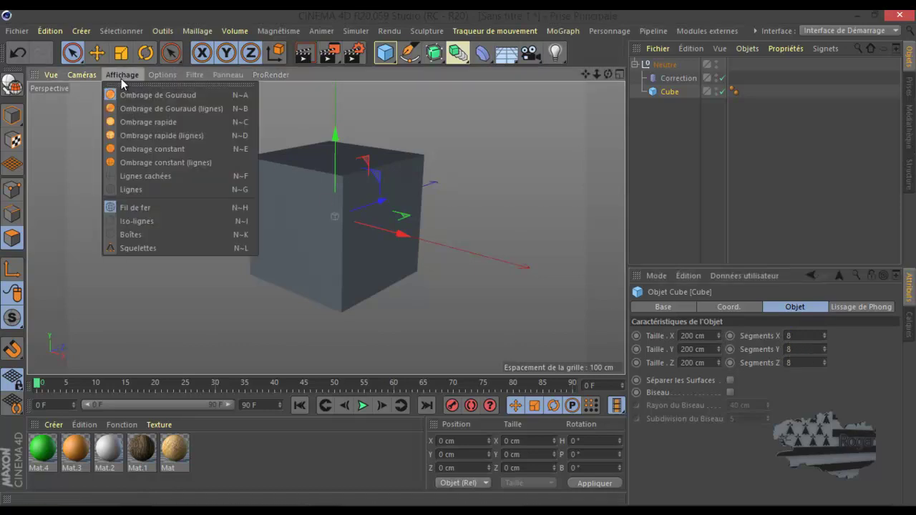
left_click(143, 108)
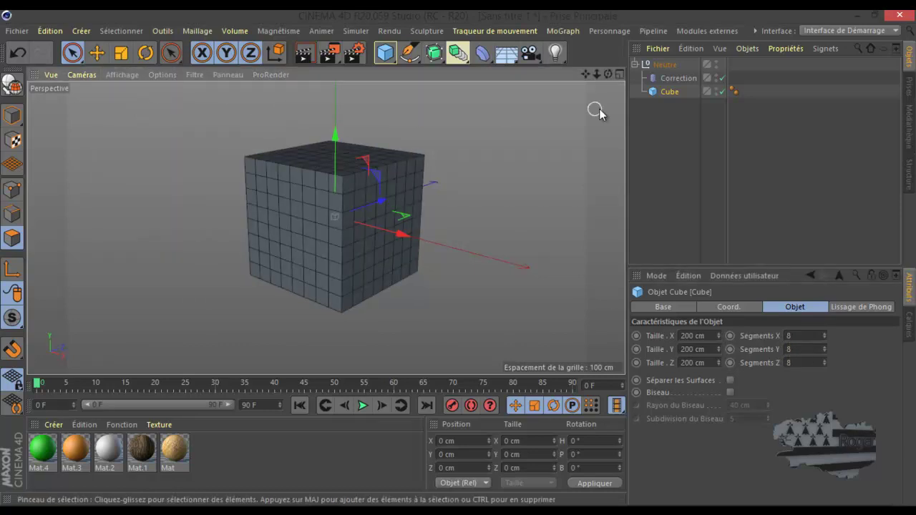
left_click(678, 77)
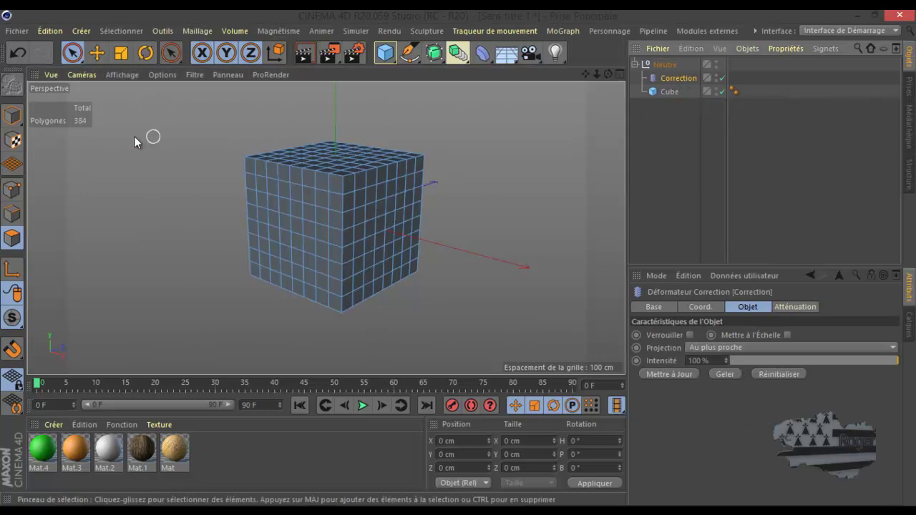
Pull a block of four side polygons outward to Z about -202 cm with Correction, and test the deformation with the cube's X segments at 9.
left_click(257, 200)
left_click_drag(310, 180, 272, 189)
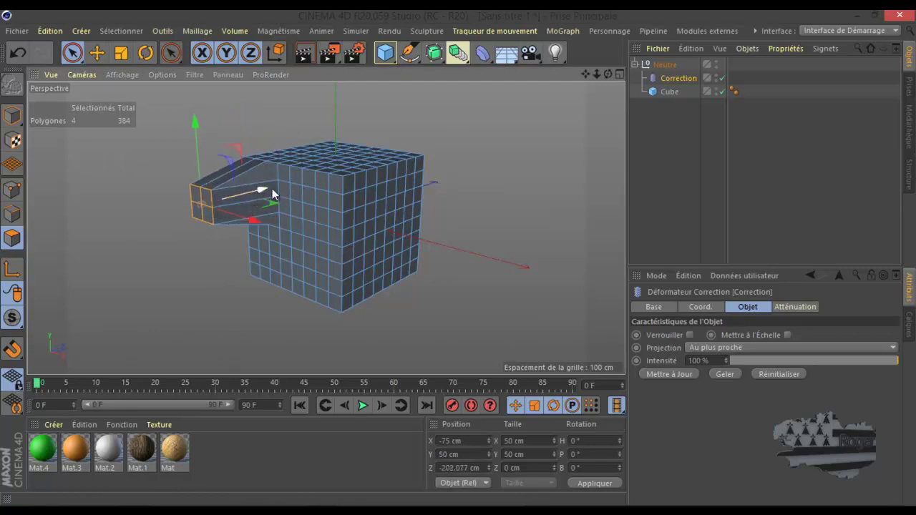
left_click(669, 92)
left_click(823, 333)
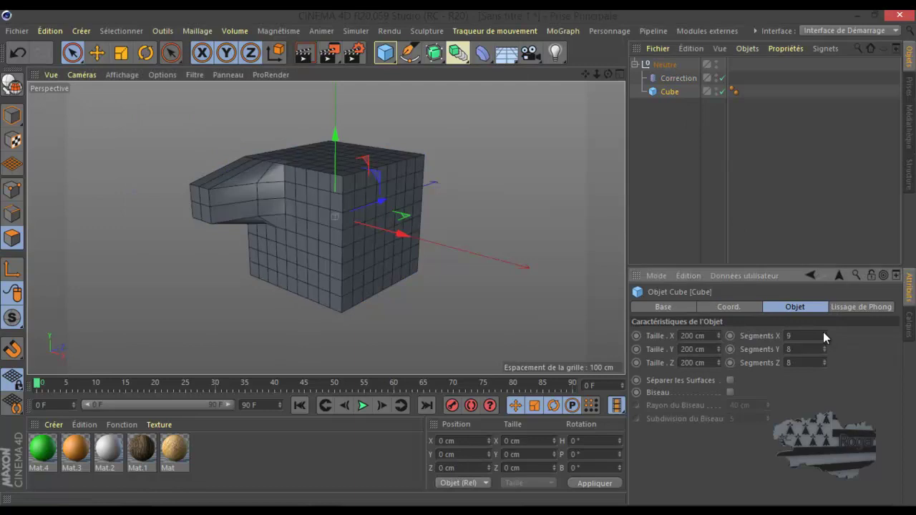
left_click(824, 333)
left_click(824, 333)
left_click(823, 338)
left_click(824, 338)
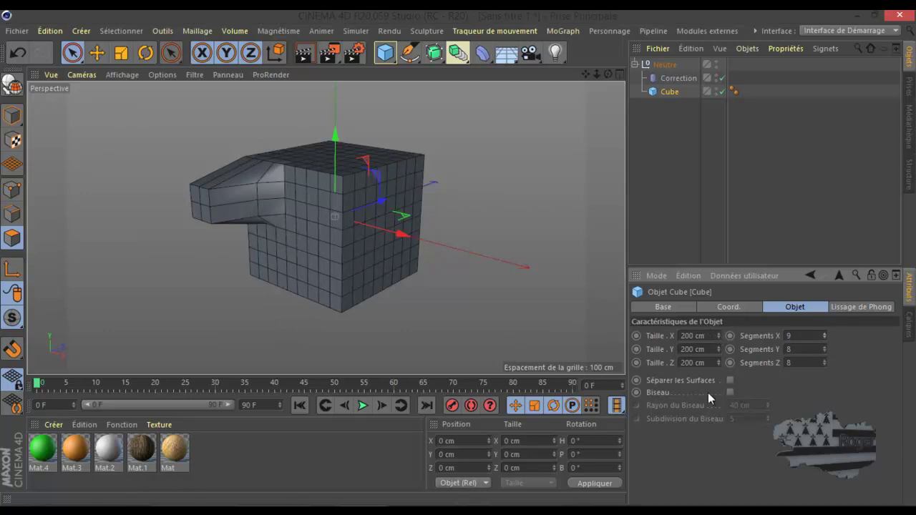
left_click(843, 309)
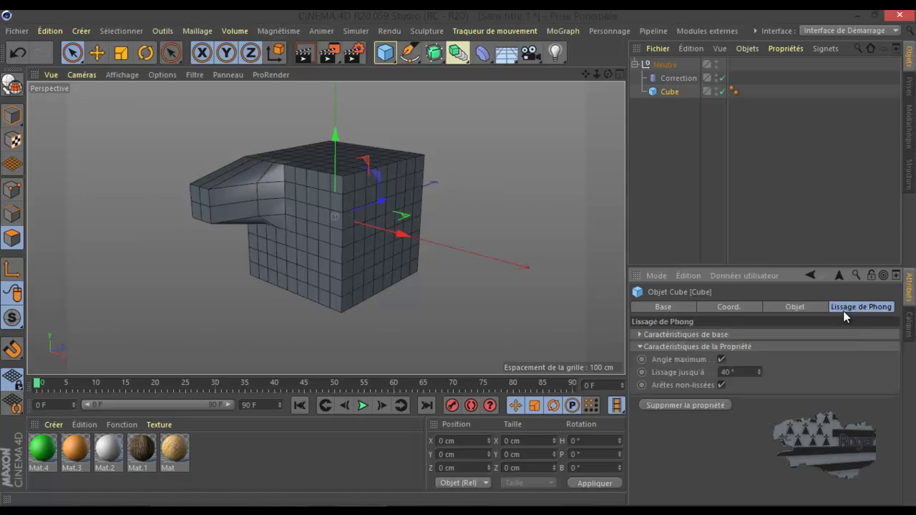
left_click(803, 309)
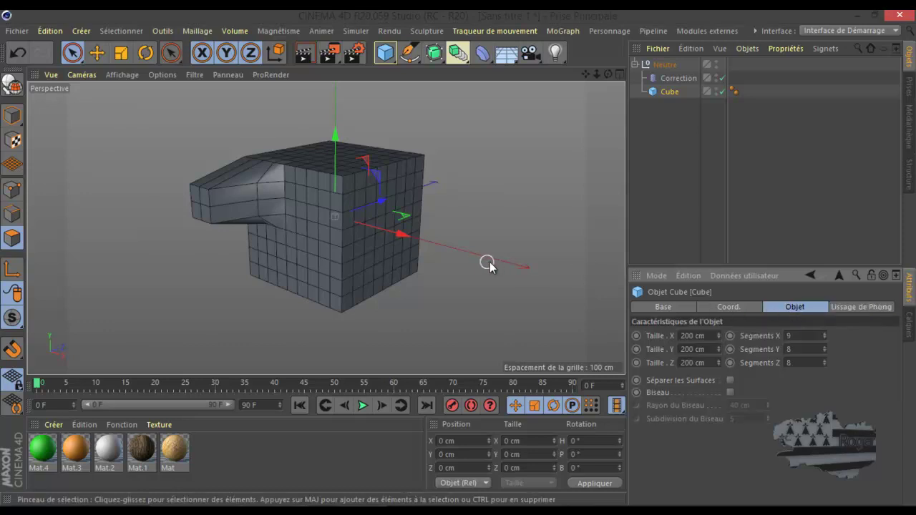
Undo the cube's segment change and the outward pull of the four polygons.
left_click(19, 54)
left_click(19, 54)
left_click(19, 53)
left_click(20, 54)
left_click(20, 53)
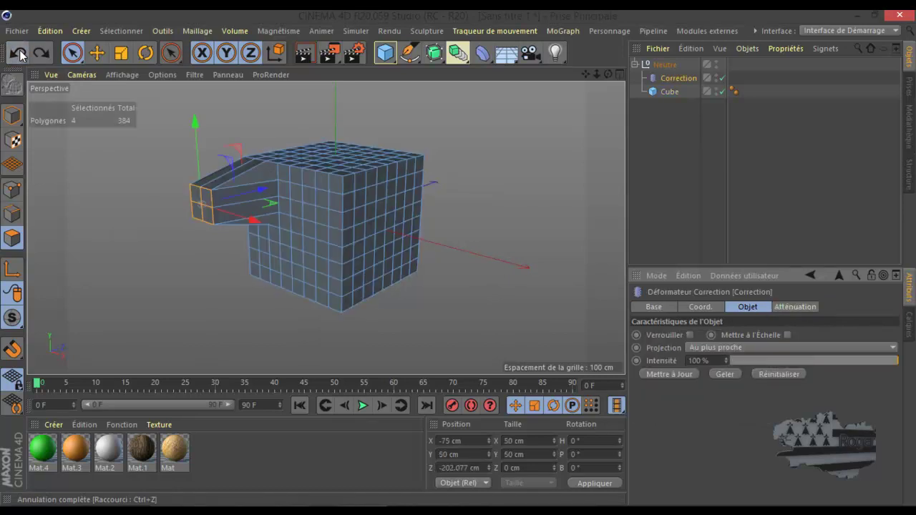
left_click(19, 53)
left_click(20, 54)
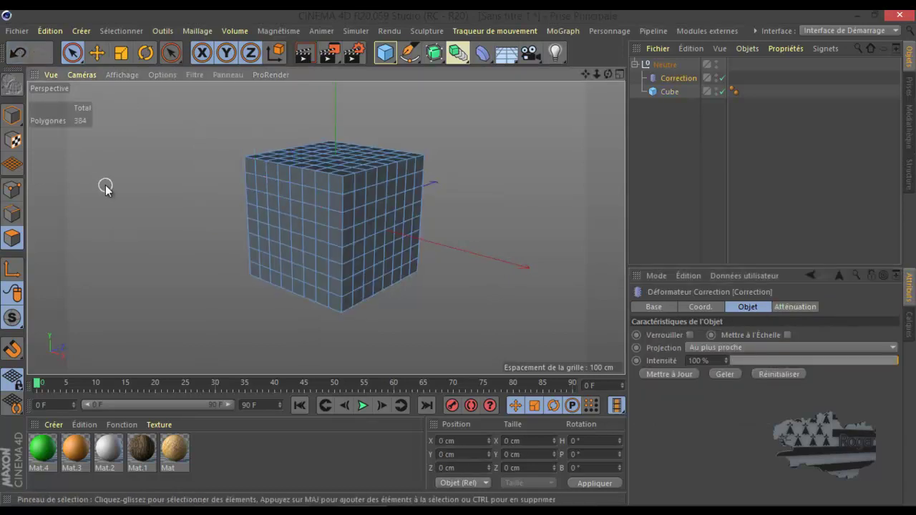
Loop-select four alternating horizontal polygon rows around the cube through the Correction deformer.
left_click(96, 53)
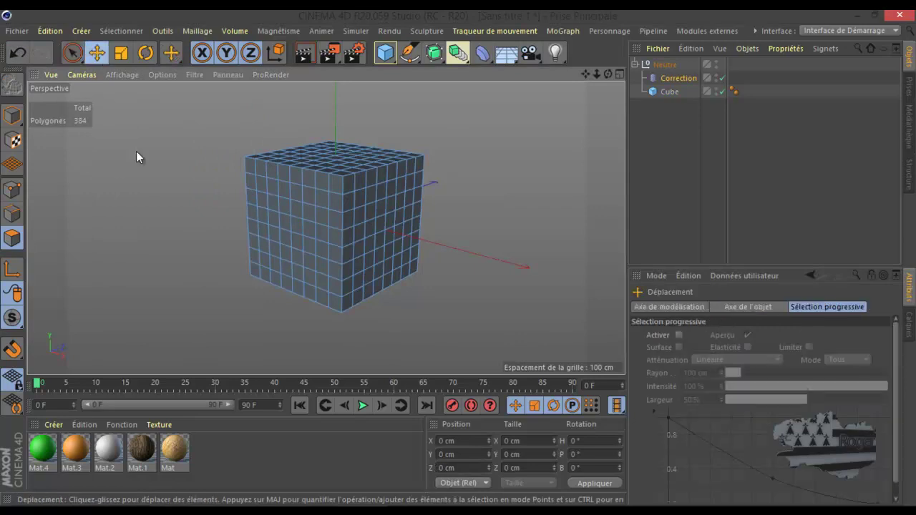
key("u")
key("l")
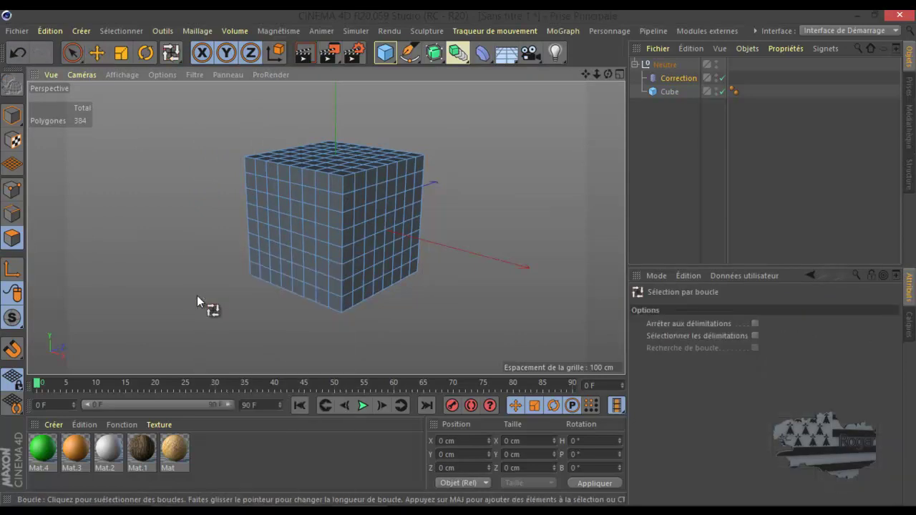
left_click(305, 193)
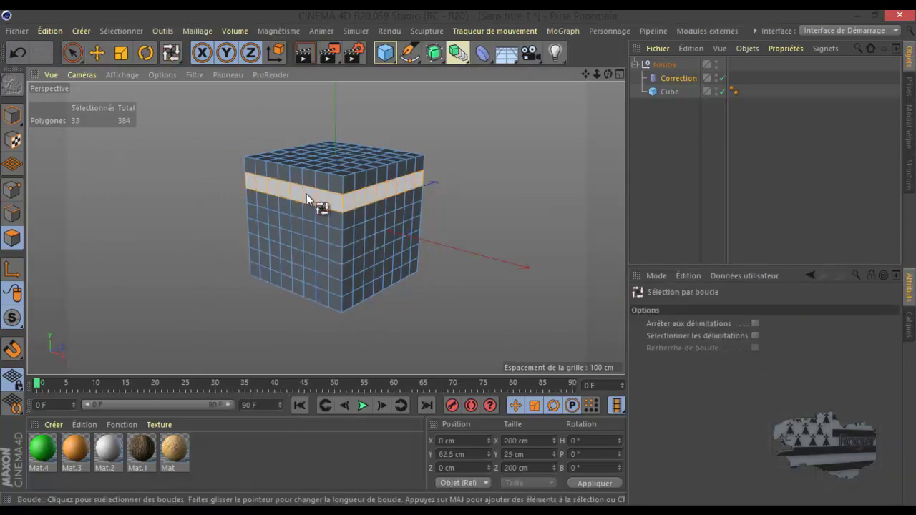
left_click(304, 230, "shift")
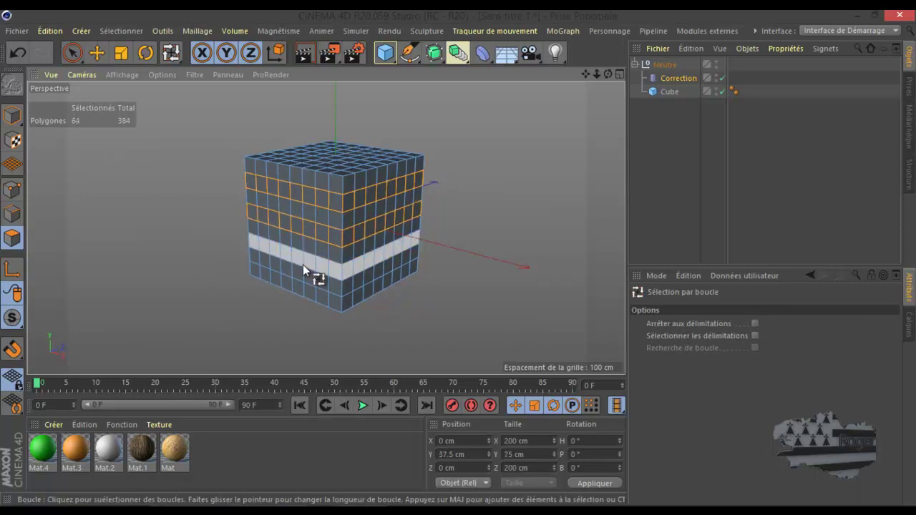
left_click(303, 263, "shift")
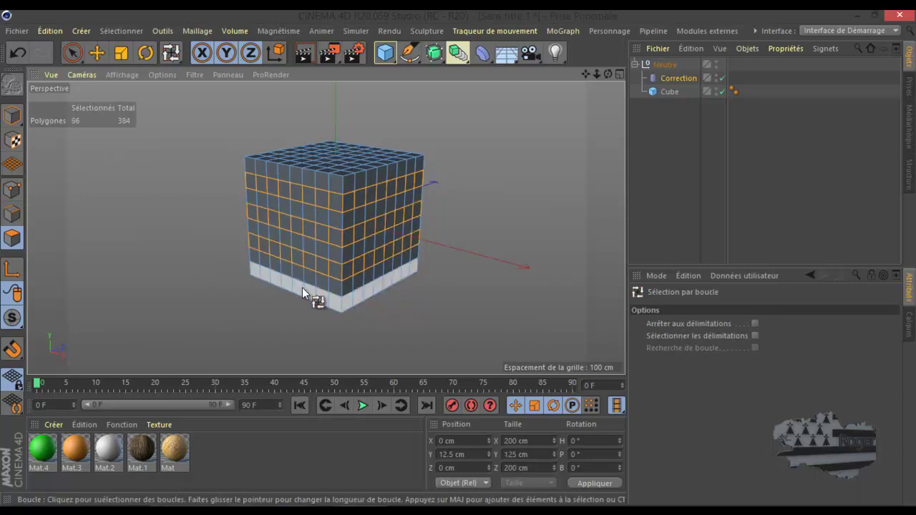
left_click(302, 288, "shift")
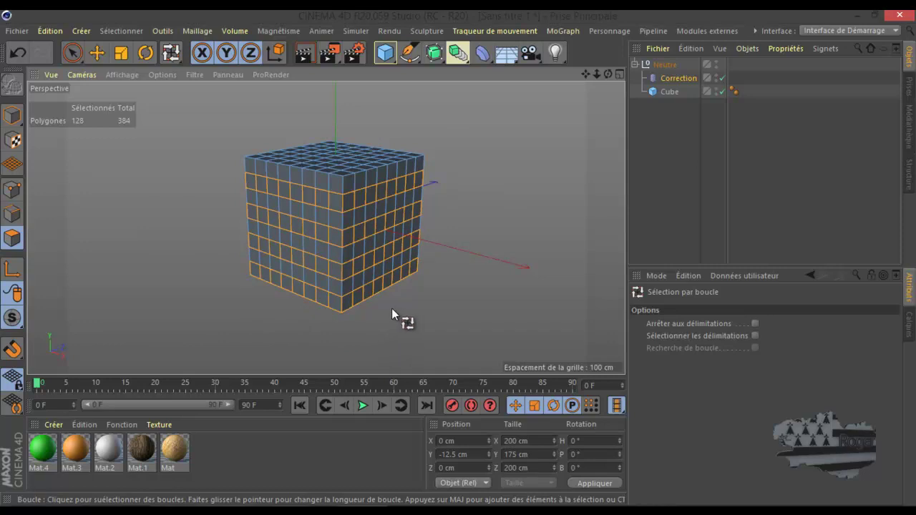
Set the cube's X, Y and Z segments to 9.
left_click(669, 92)
left_click(824, 334)
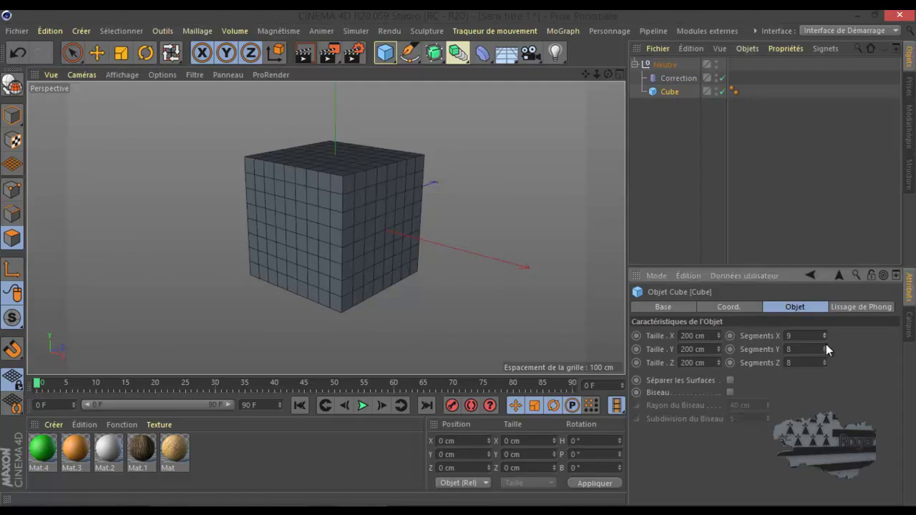
left_click(825, 360)
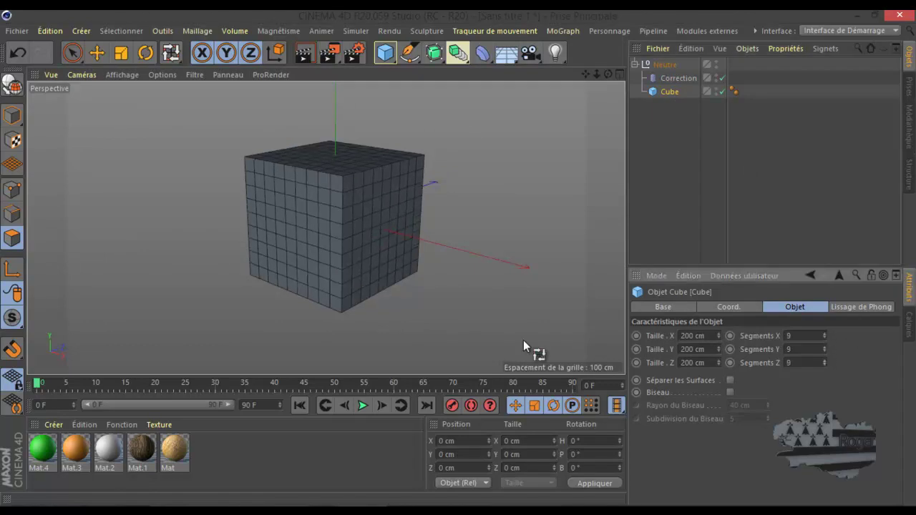
On Correction, clear the old polygon selection and loop-select four alternating horizontal rows between the cube's upper and lower rows.
left_click(673, 78)
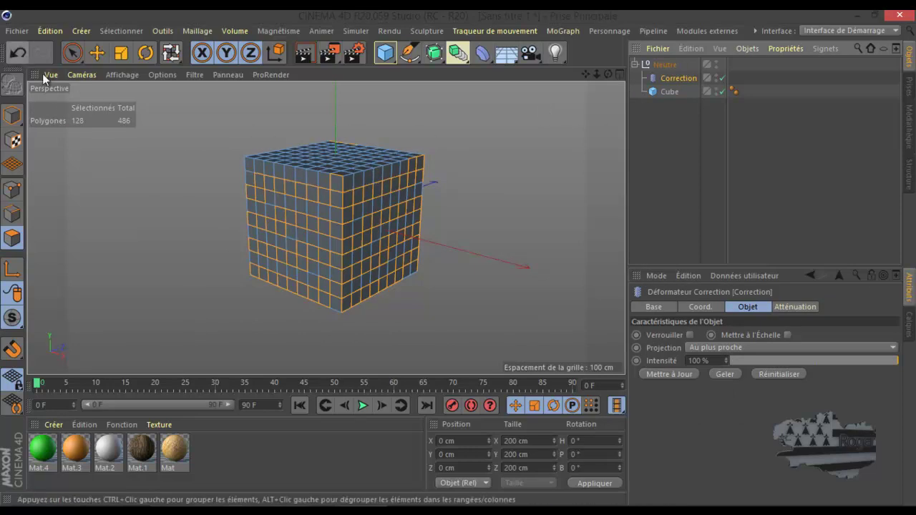
left_click(134, 180)
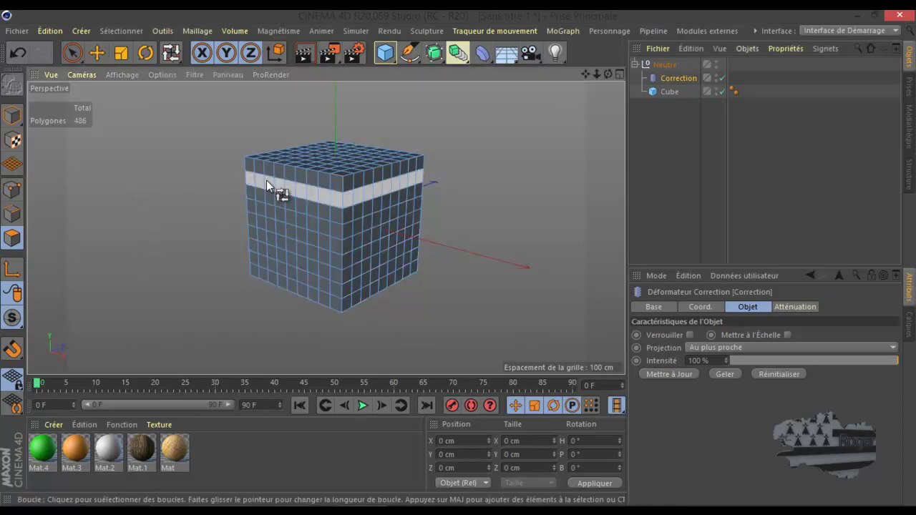
left_click(266, 180)
left_click(273, 210, "shift")
left_click(276, 237, "shift")
left_click(277, 263, "shift")
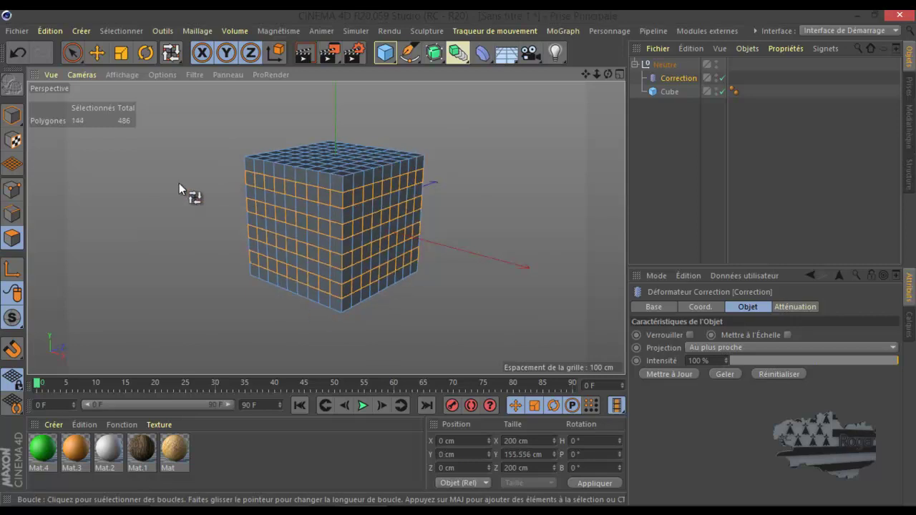
Apply the Mat.2 material to the selected horizontal polygon rows.
left_click(107, 452)
left_click(120, 425)
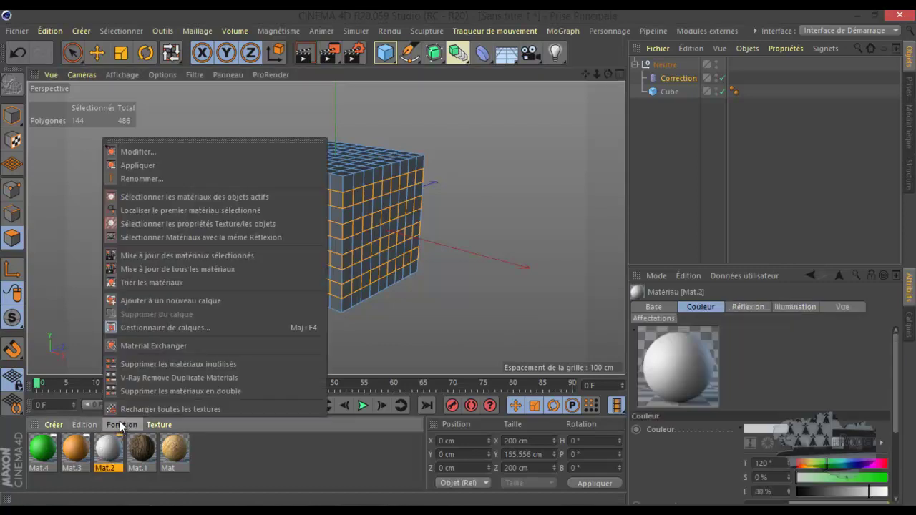
left_click(127, 166)
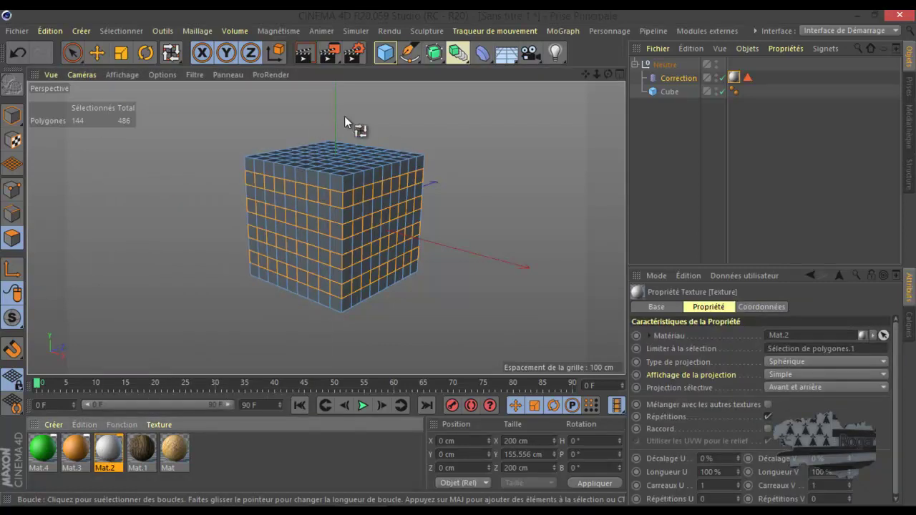
Render the view, and move the Mat.2 texture tag and its polygon selection tag from Correction to Cube.
scroll(336, 143, "up", 4)
left_click(304, 55)
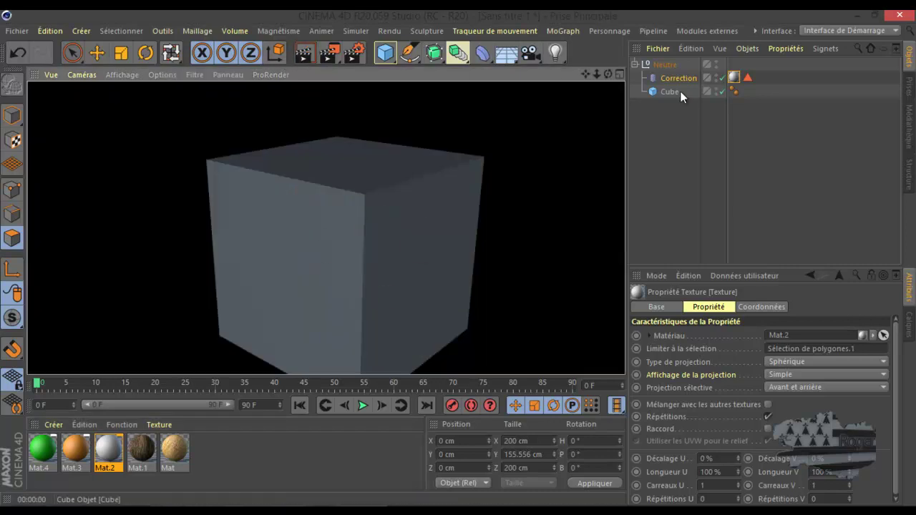
left_click(734, 78)
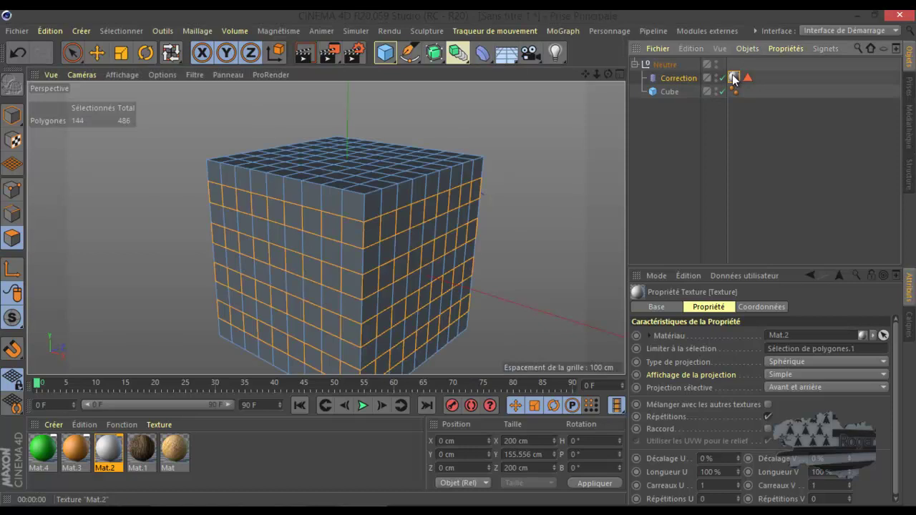
left_click_drag(734, 79, 762, 91)
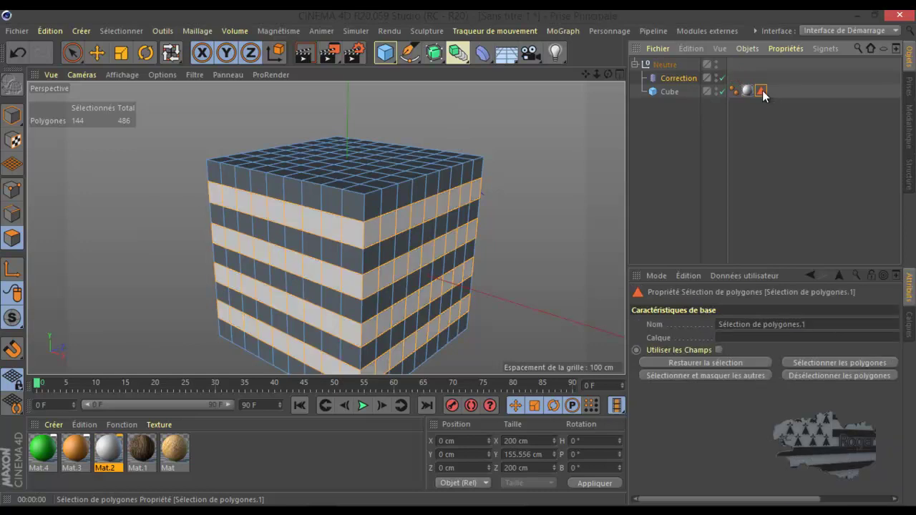
Loop-select four alternating vertical polygon loops running over the cube's front and upper faces.
scroll(404, 227, "down", 2)
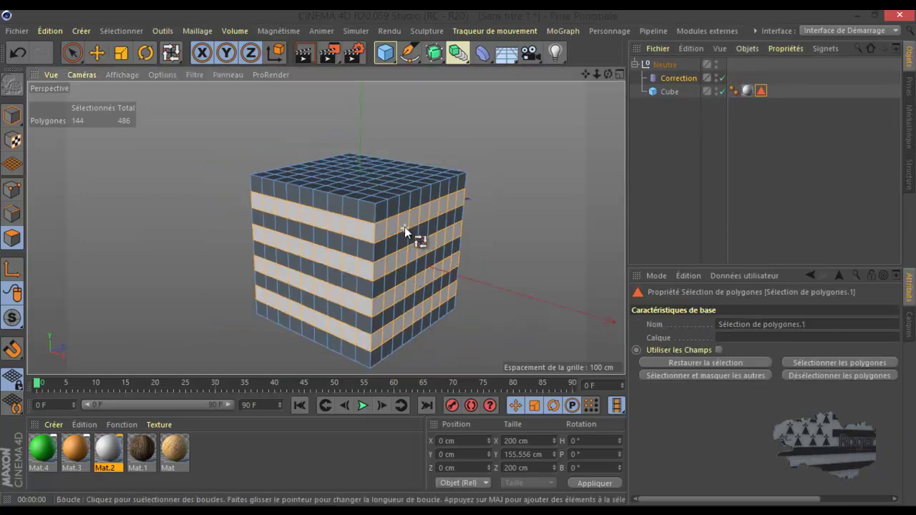
left_click(272, 198)
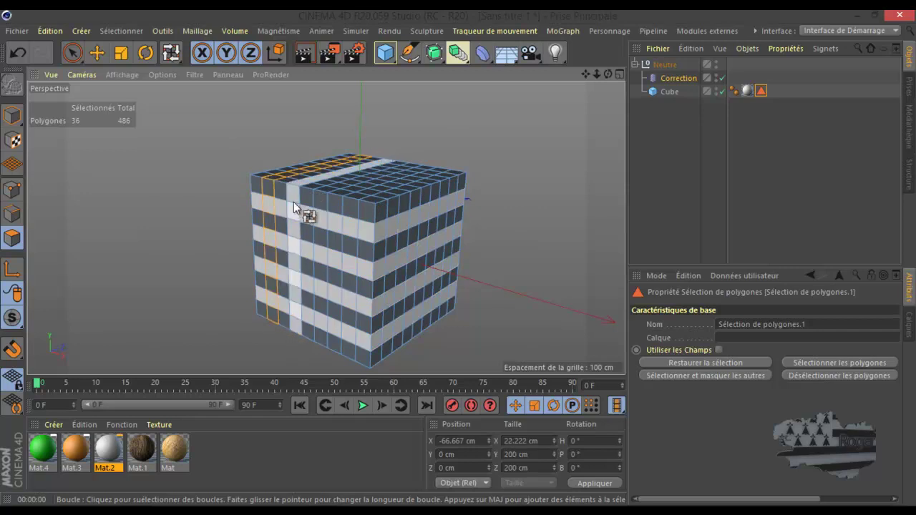
left_click(294, 204, "shift")
left_click(320, 210, "shift")
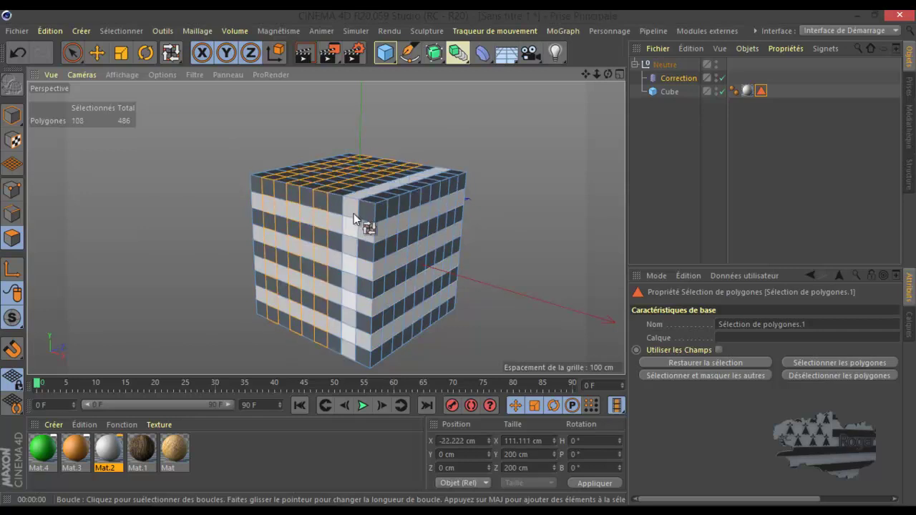
left_click(347, 227, "shift")
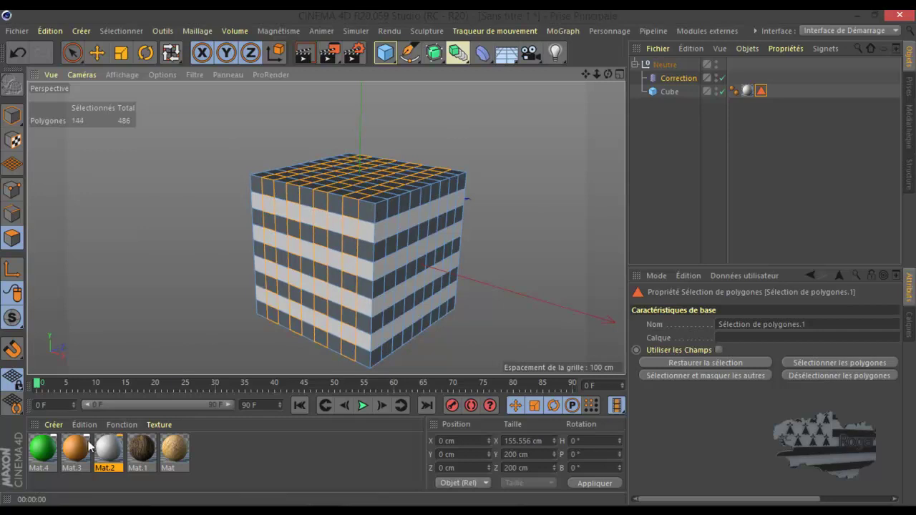
Apply the orange Mat.3 material to the selected vertical polygon loops.
left_click(48, 447)
left_click(77, 446)
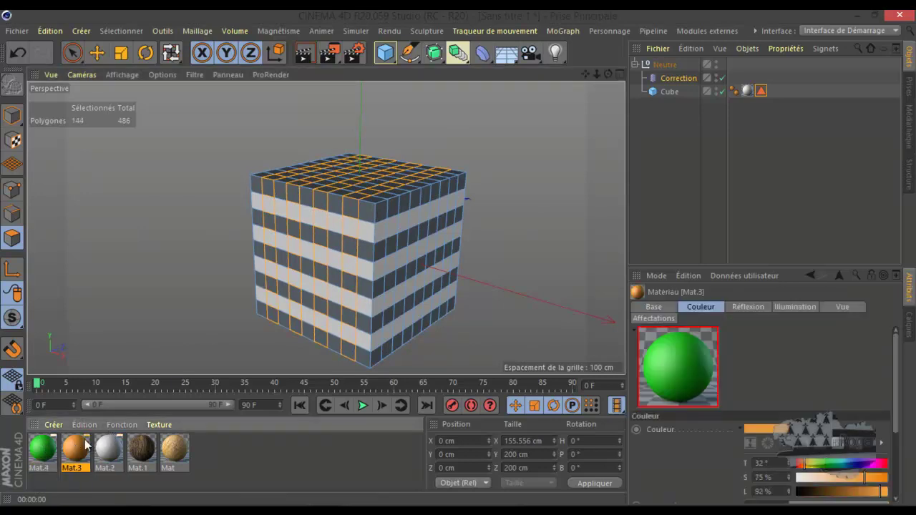
left_click(130, 426)
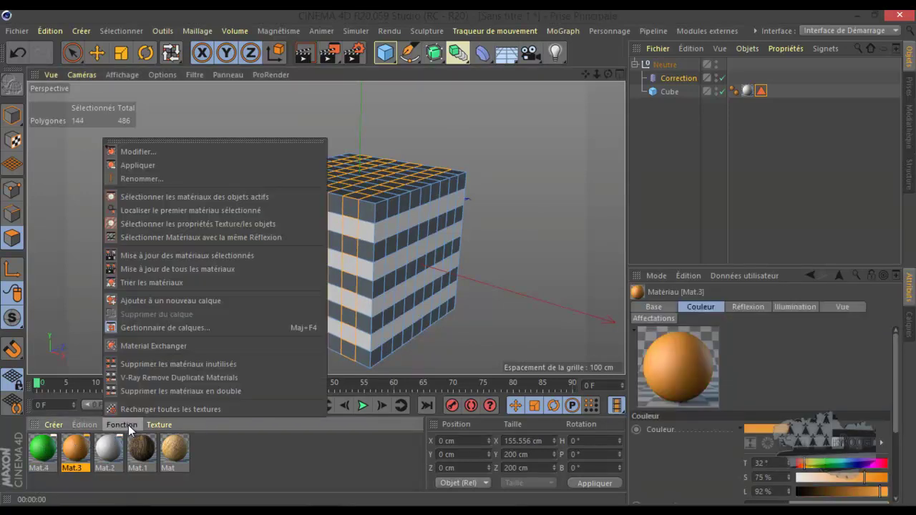
left_click(174, 166)
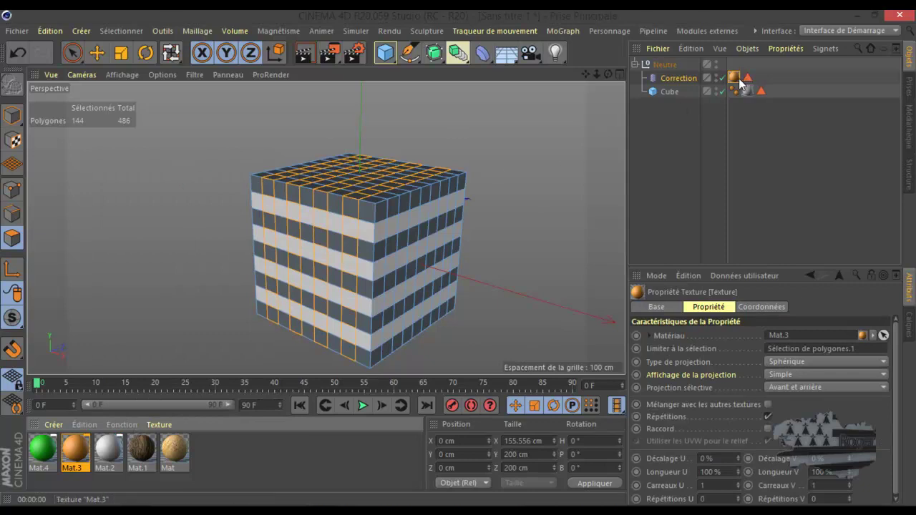
Rename Correction's new polygon selection tag to Sélection de polygones.2 and move it onto Cube.
left_click(761, 91)
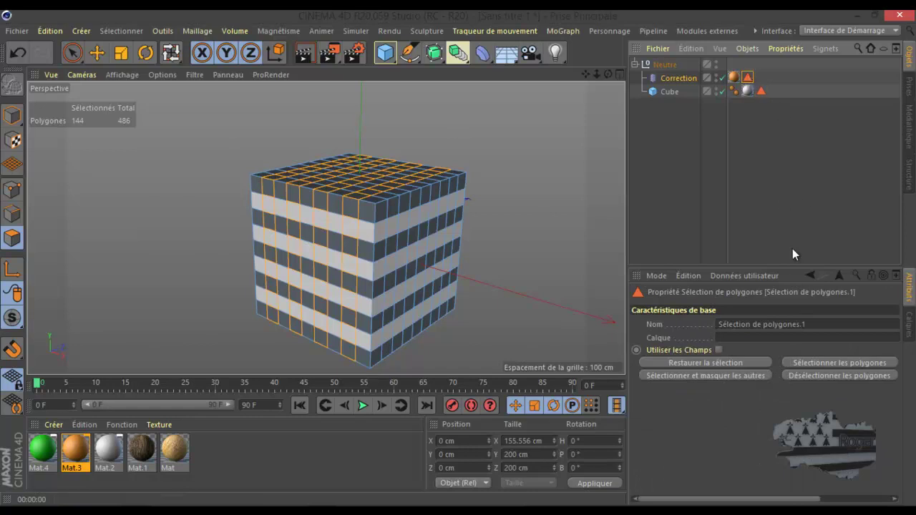
left_click(817, 323)
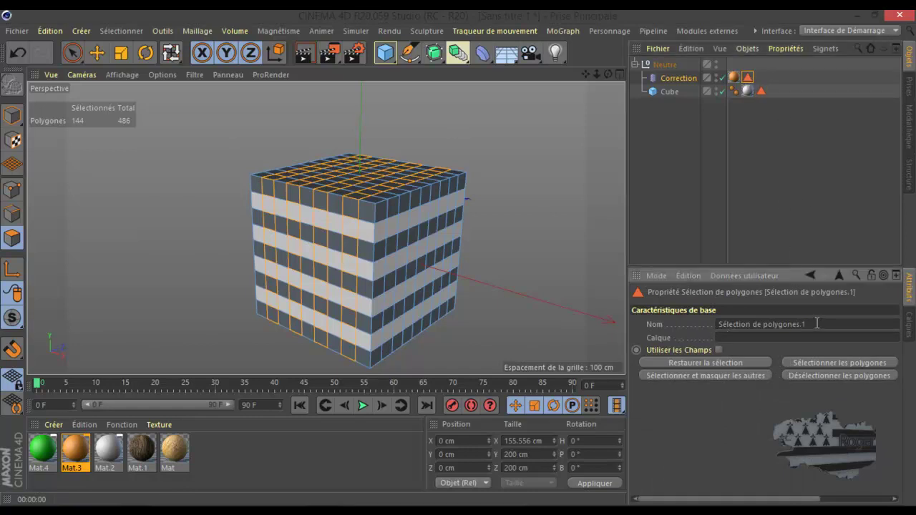
type("2")
left_click_drag(747, 76, 775, 92)
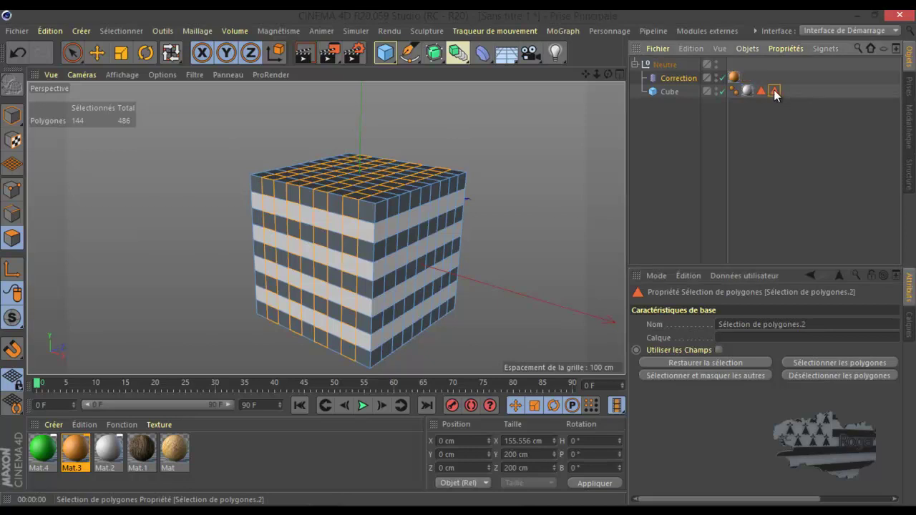
Limit the Mat.3 texture tag on Correction to Sélection de polygones.2 and move the tag onto Cube.
left_click(735, 78)
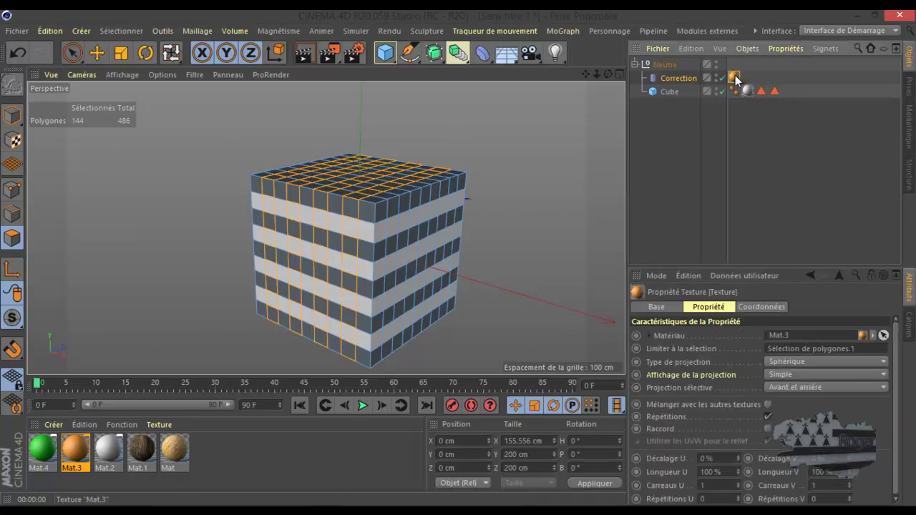
left_click(858, 349)
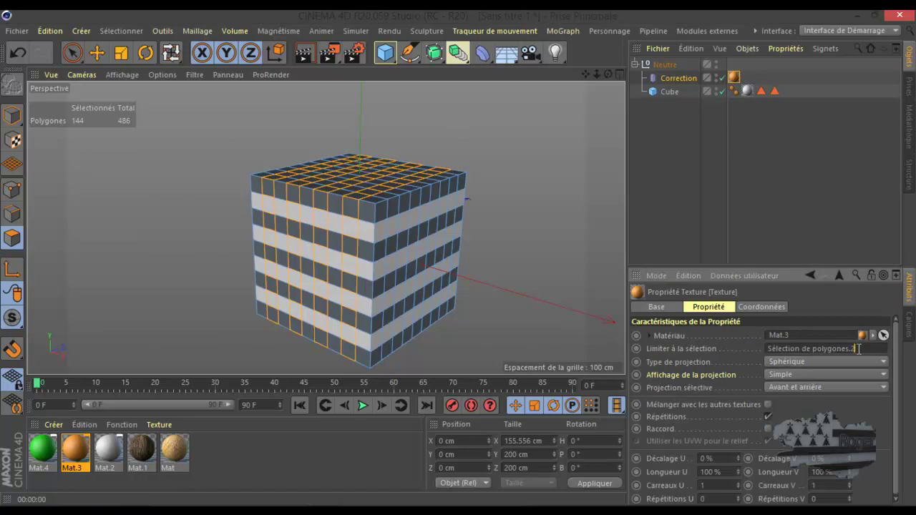
left_click(740, 179)
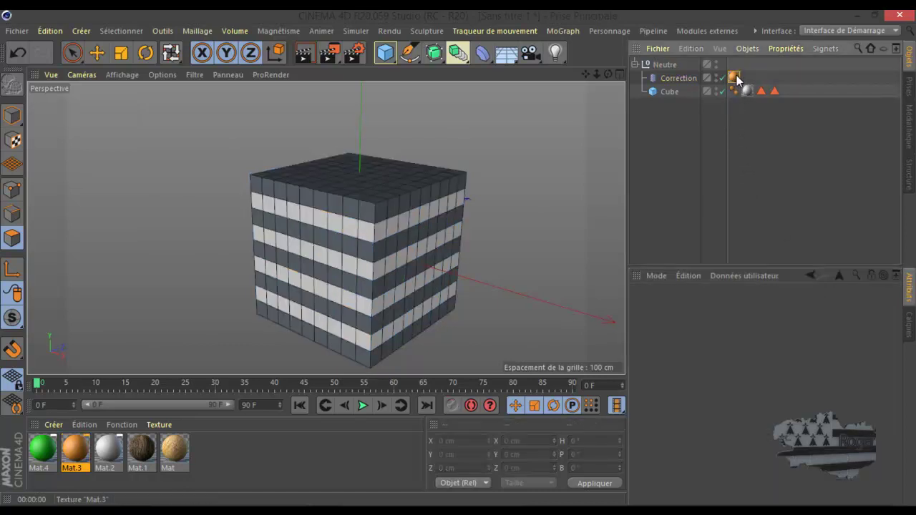
left_click_drag(770, 94, 767, 92)
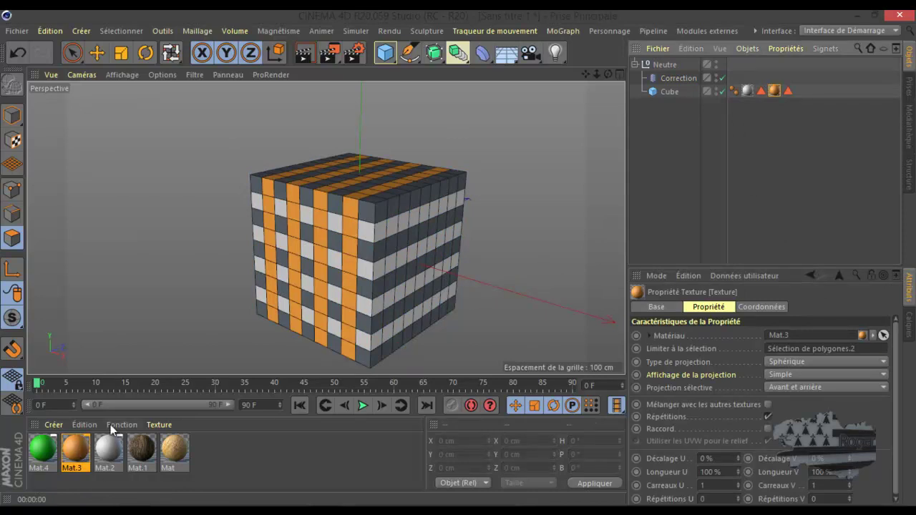
With the Correction deformer active, select the 16 front-face polygons where the orange columns cross the white rows.
left_click(97, 52)
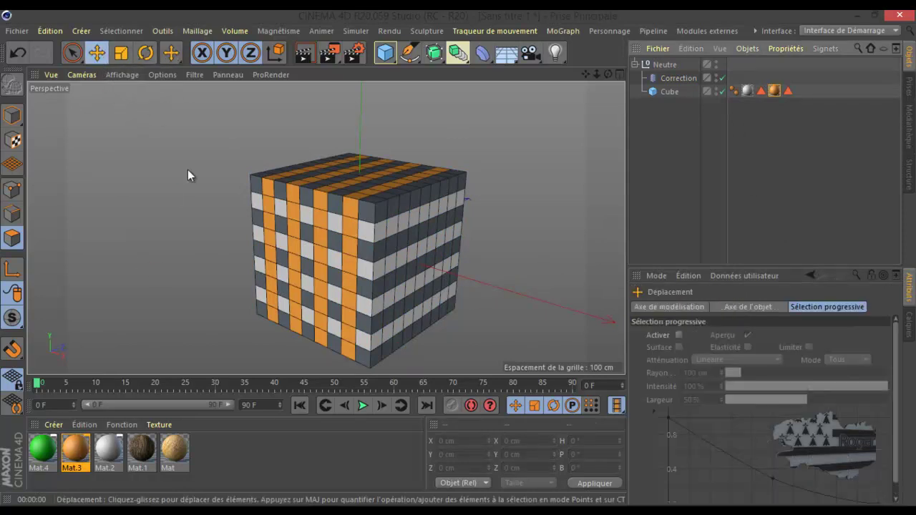
left_click(267, 206)
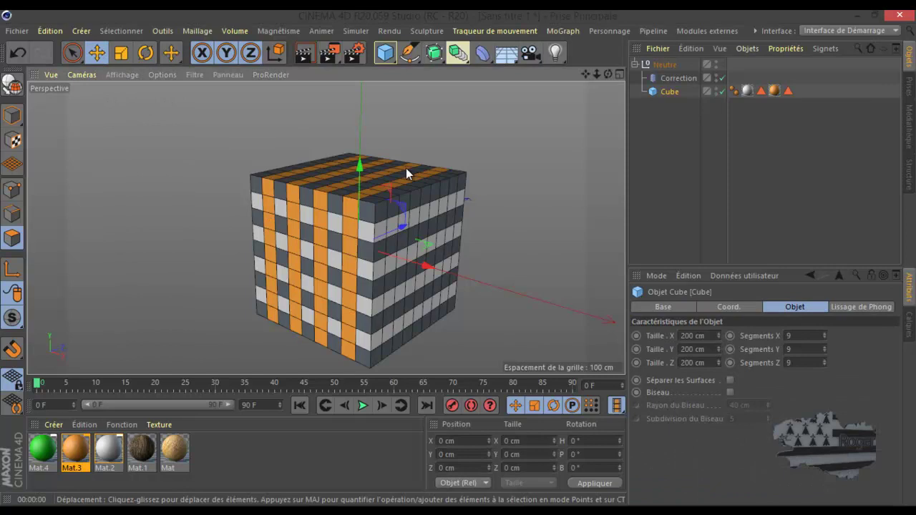
left_click(668, 76)
left_click(270, 207)
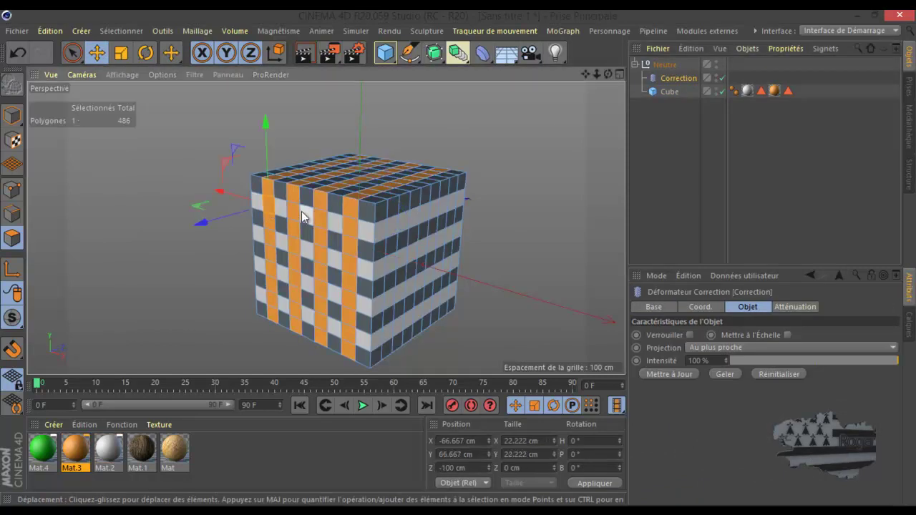
left_click(348, 222, "shift")
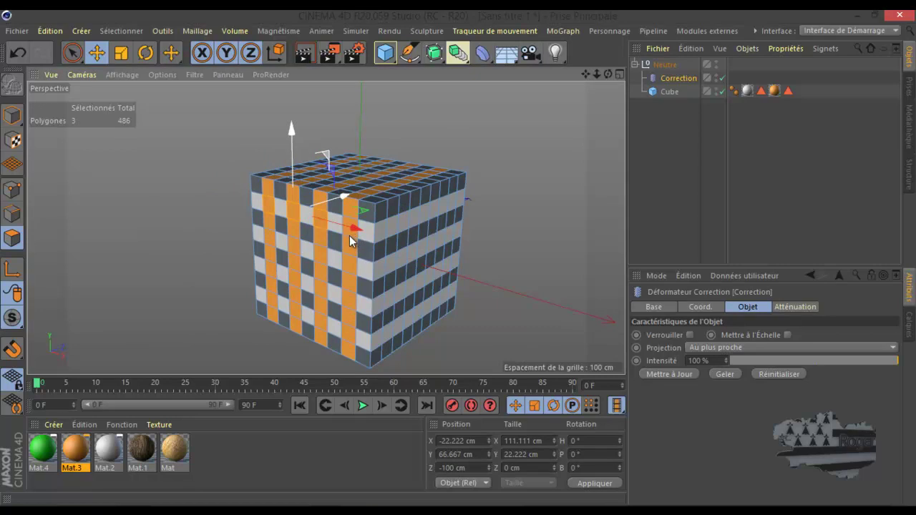
left_click(348, 224, "shift")
left_click(348, 262, "shift")
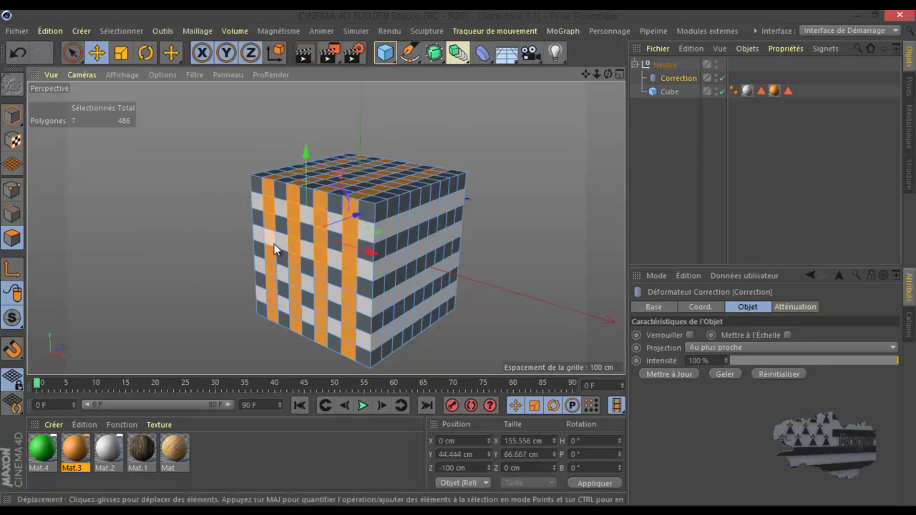
left_click(276, 264, "shift")
left_click(322, 286, "shift")
left_click(350, 298, "shift")
left_click(350, 334, "shift")
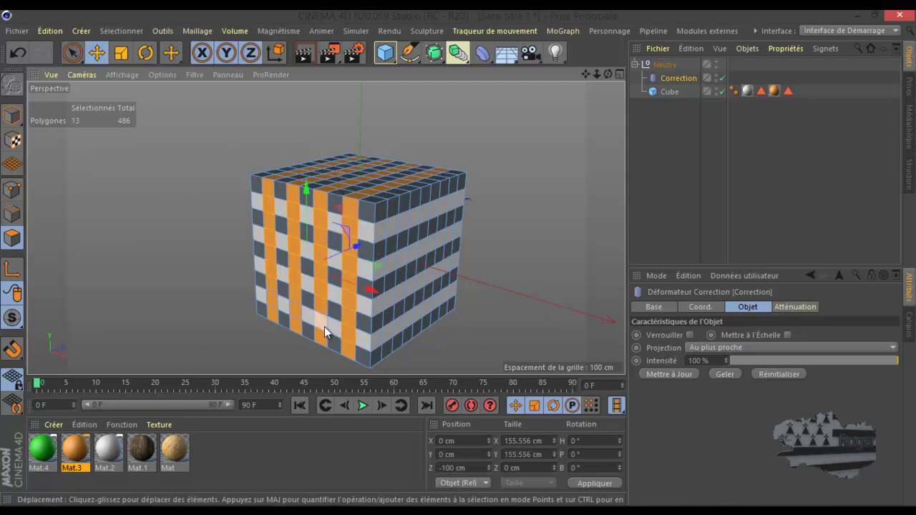
left_click(321, 328, "shift")
left_click(298, 316, "shift")
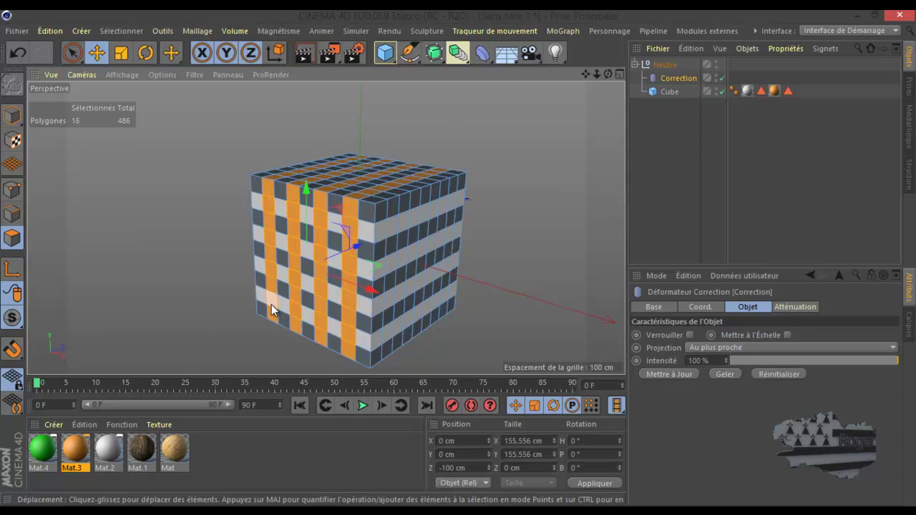
Apply Mat.3 to the selected polygons, using Sélection de polygones.3 as both the new selection tag's name and the texture's limiting selection.
left_click(112, 425)
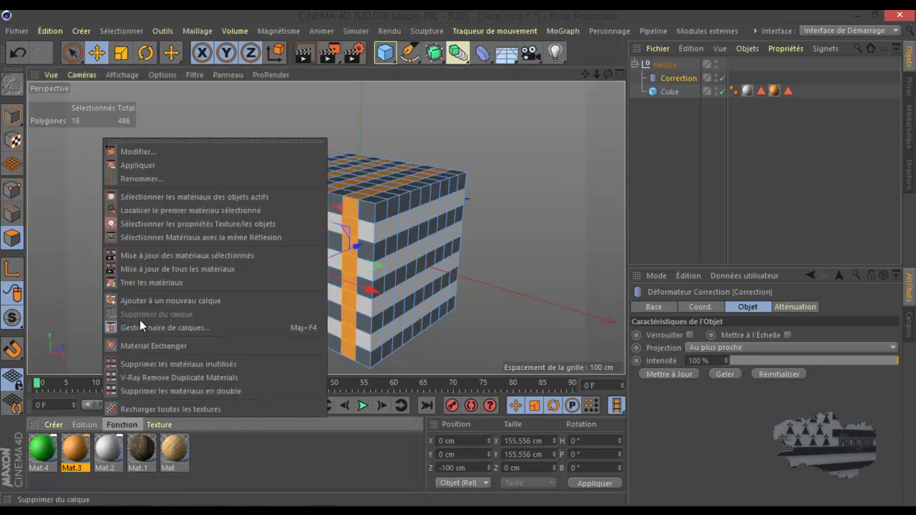
left_click(152, 167)
left_click(747, 77)
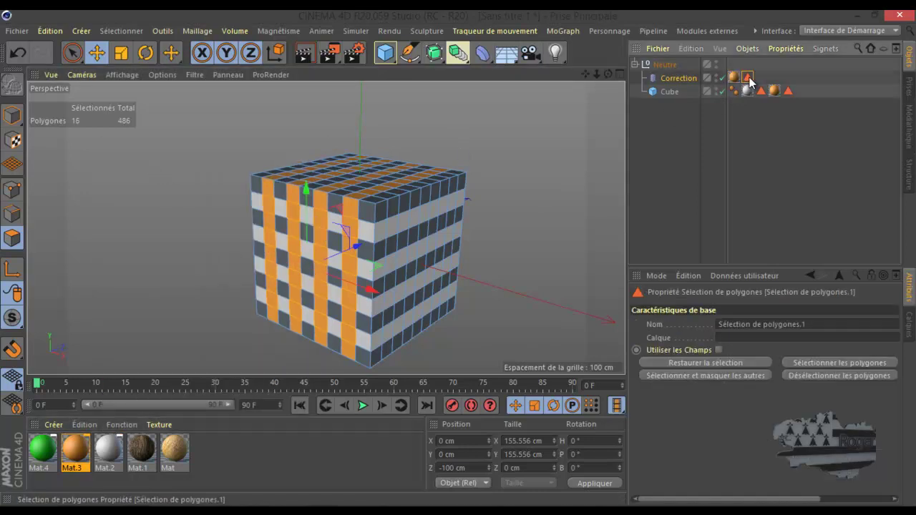
left_click(812, 323)
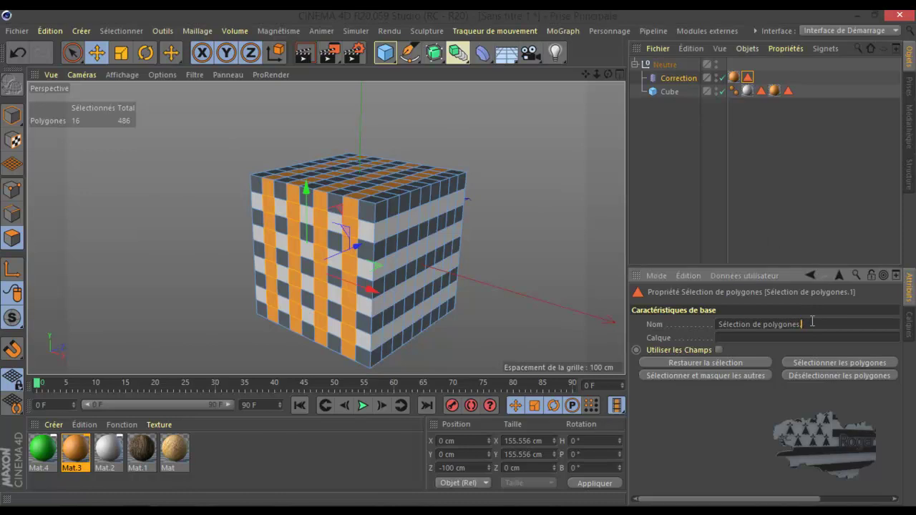
left_click(734, 77)
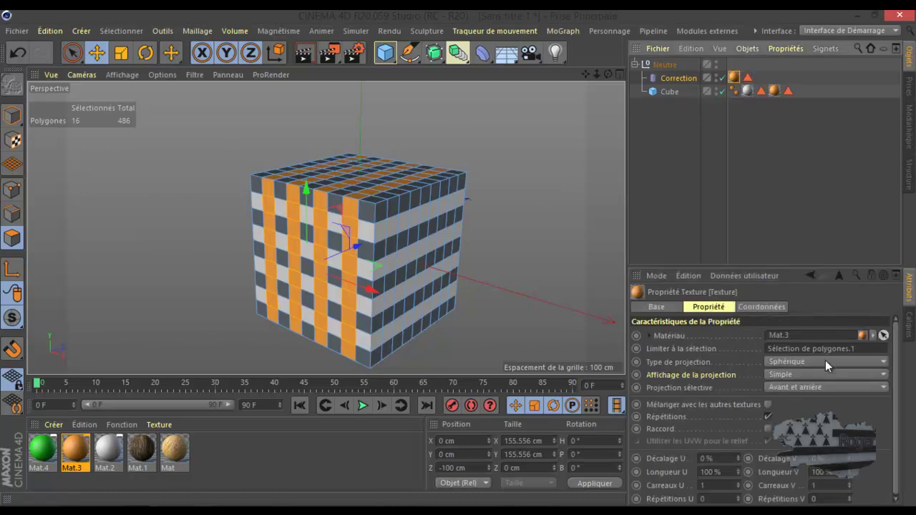
left_click(867, 349)
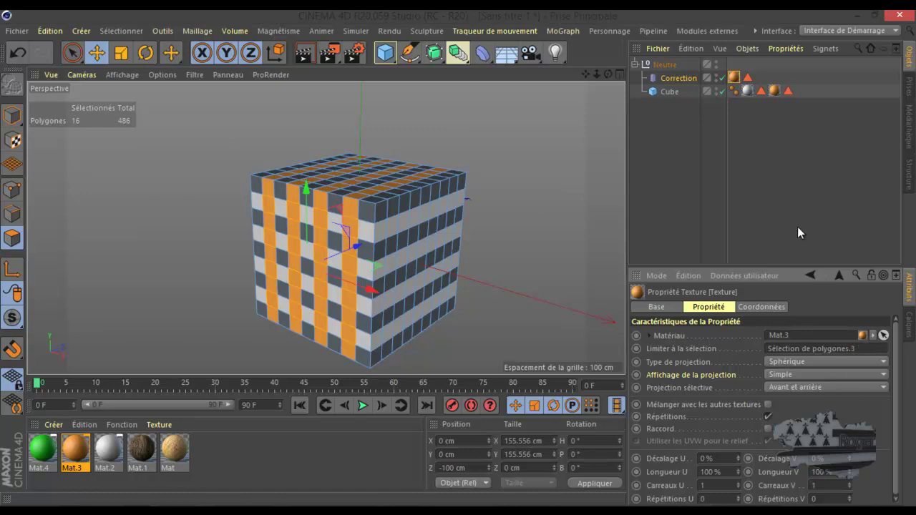
Move the new texture and selection tags onto Cube and replace the texture tag's material with the green Mat.4.
left_click_drag(763, 80, 802, 93)
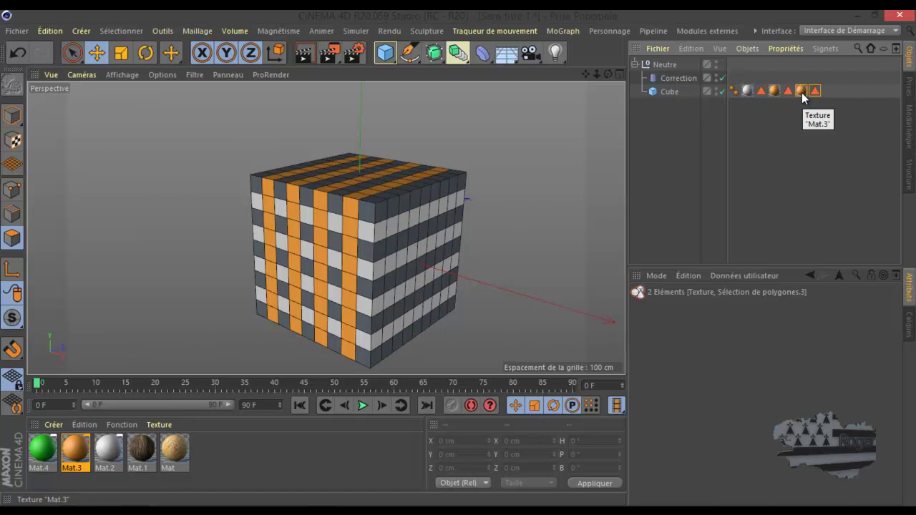
left_click(802, 92)
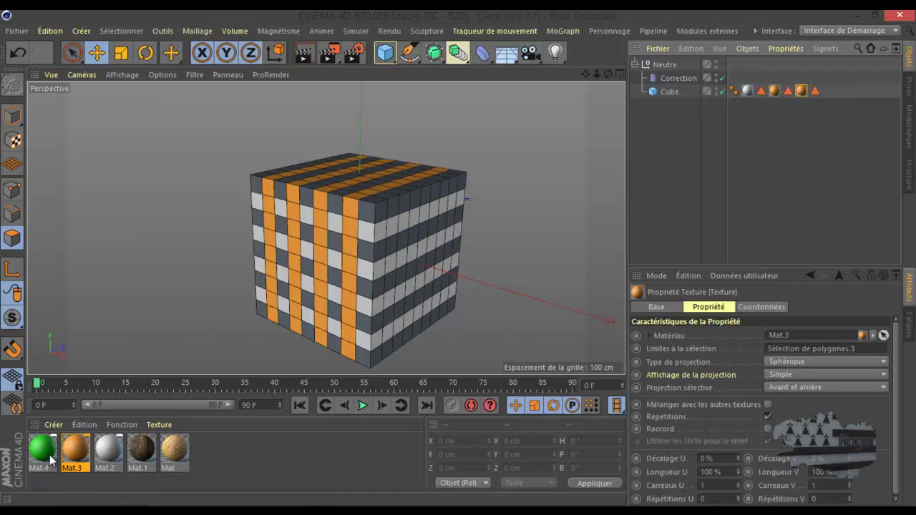
left_click_drag(43, 453, 801, 92)
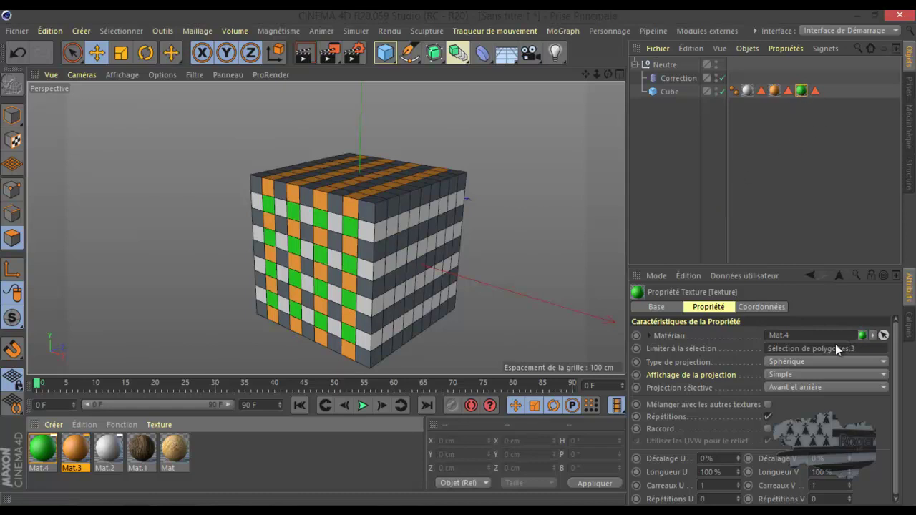
Move Cube out of the Neutre null and delete the null together with its Correction deformer.
left_click(669, 92)
left_click_drag(671, 171, 671, 188)
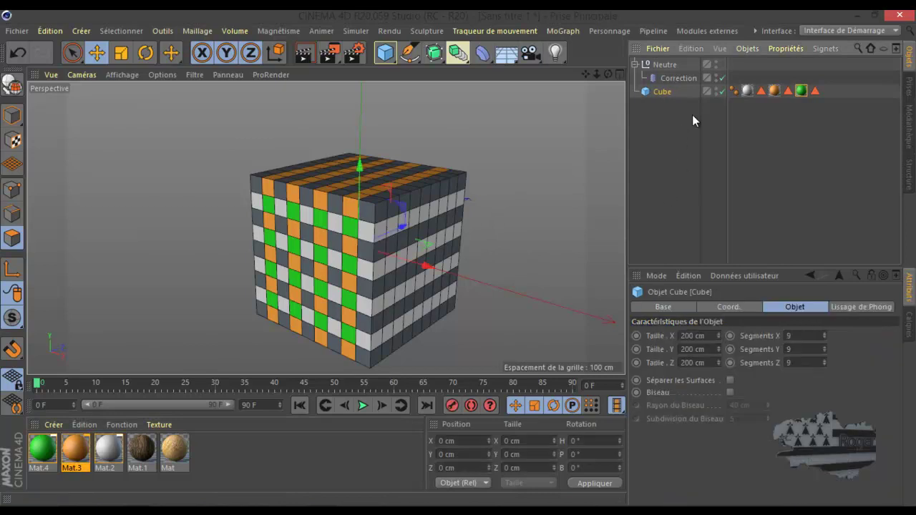
left_click(675, 78)
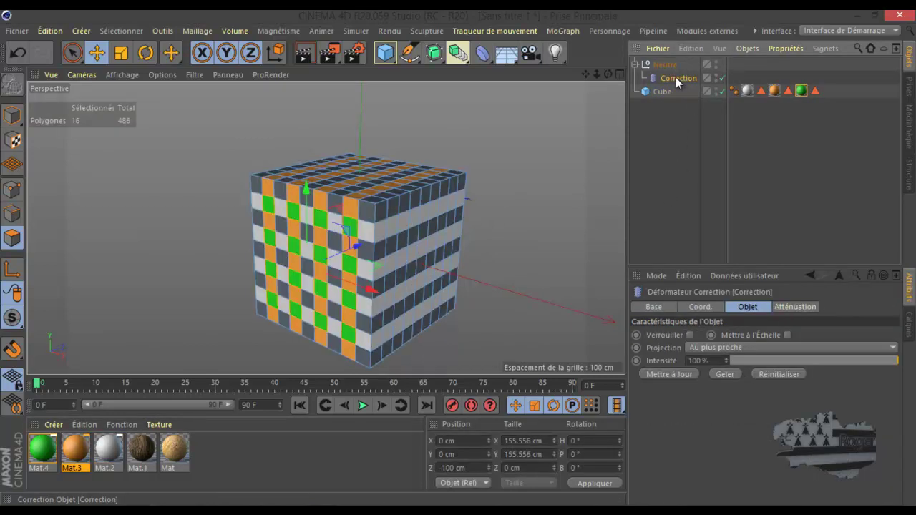
key("Delete")
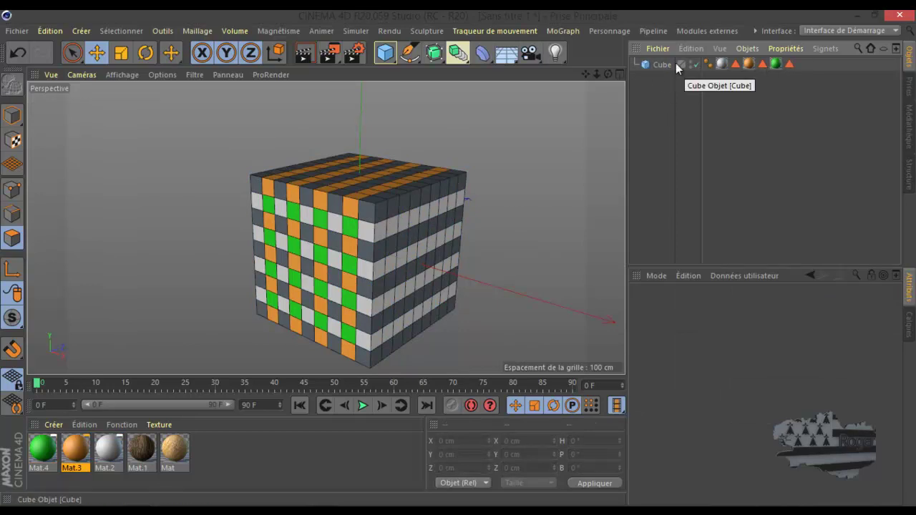
Add a new Correction deformer and make it a child of Cube.
left_click(481, 53)
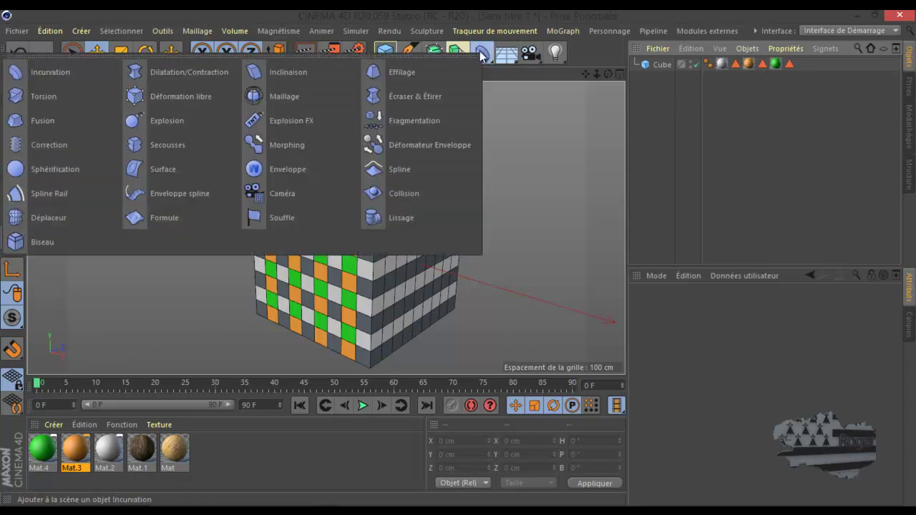
left_click(48, 142)
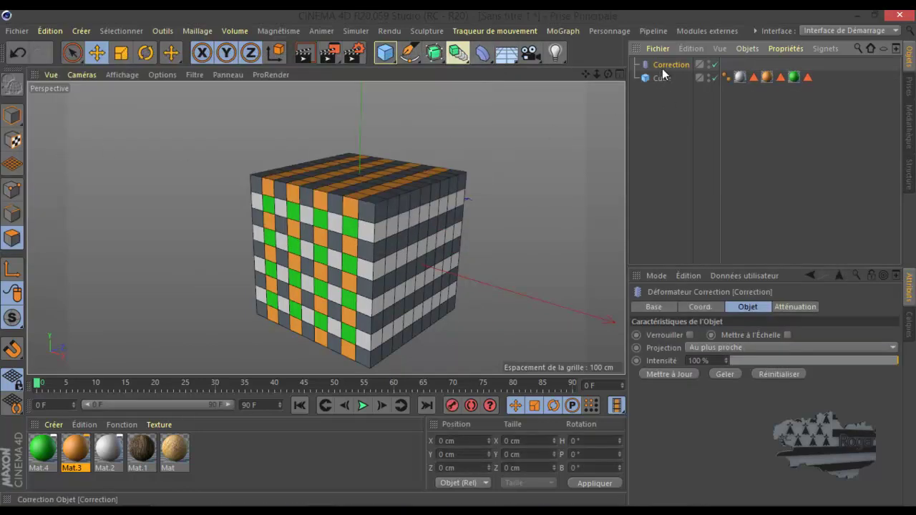
left_click_drag(662, 63, 661, 77)
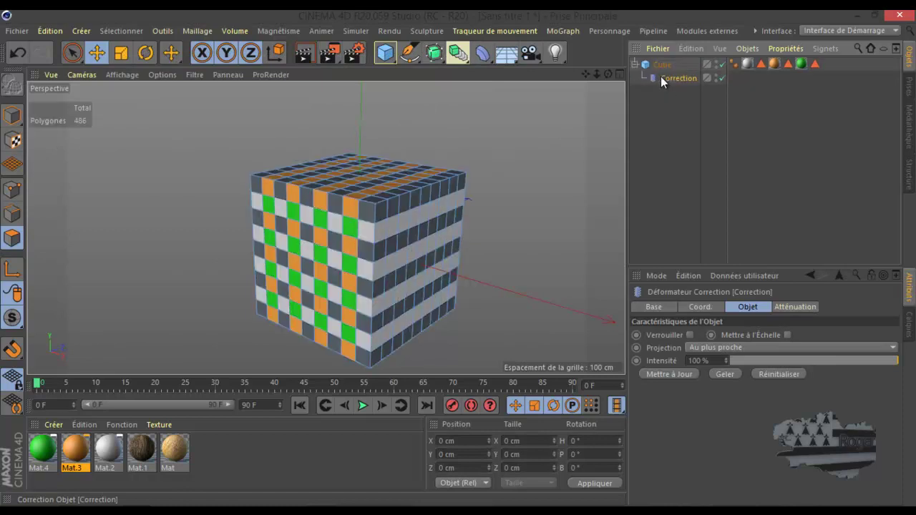
Brush-select all 81 polygons of the cube's white-and-grey striped side face and apply the wood material Mat to them.
left_click(72, 52)
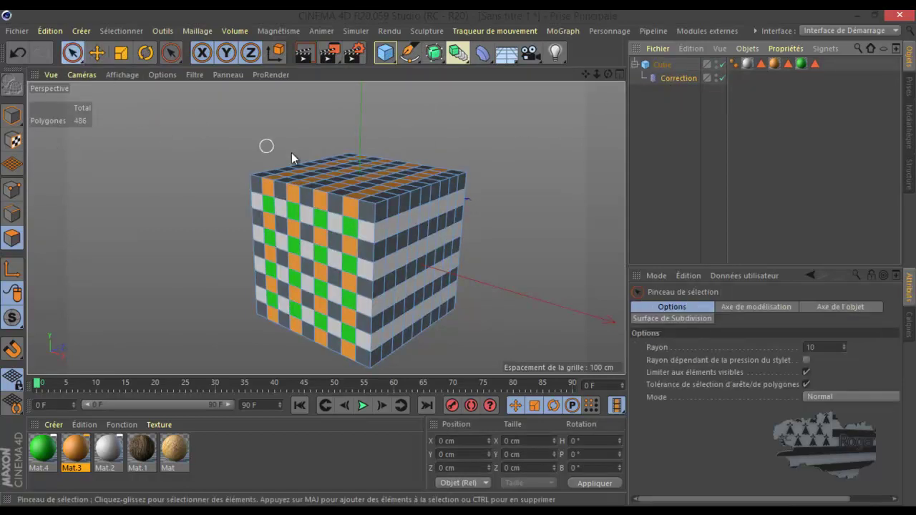
mouse_move(385, 209)
left_mouse_down()
mouse_move(454, 195)
mouse_move(447, 311)
mouse_move(383, 350)
mouse_move(387, 242)
mouse_move(417, 226)
mouse_move(408, 250)
mouse_move(429, 263)
mouse_move(397, 318)
left_mouse_up()
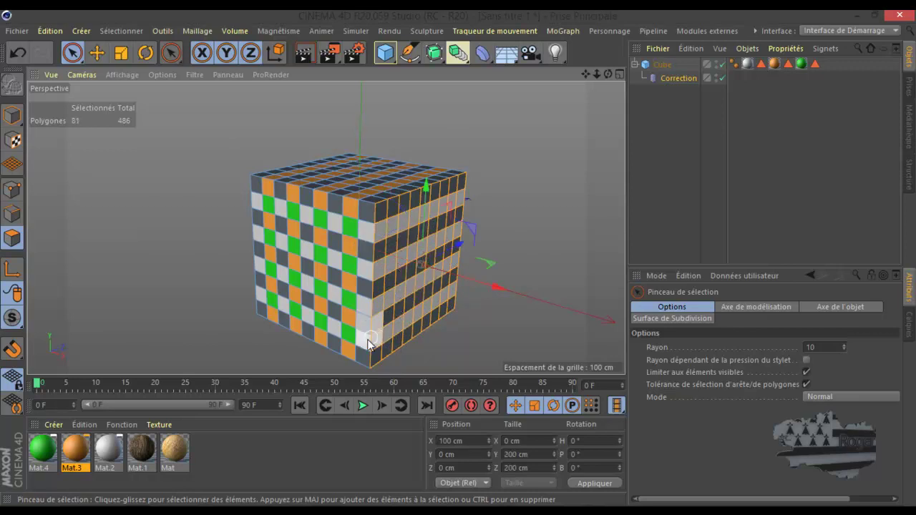
left_click(169, 452)
left_click(119, 425)
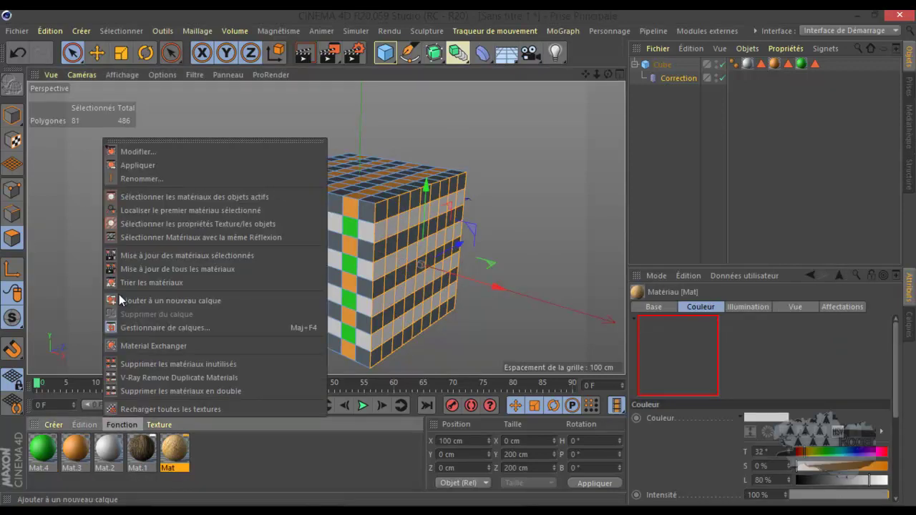
left_click(137, 167)
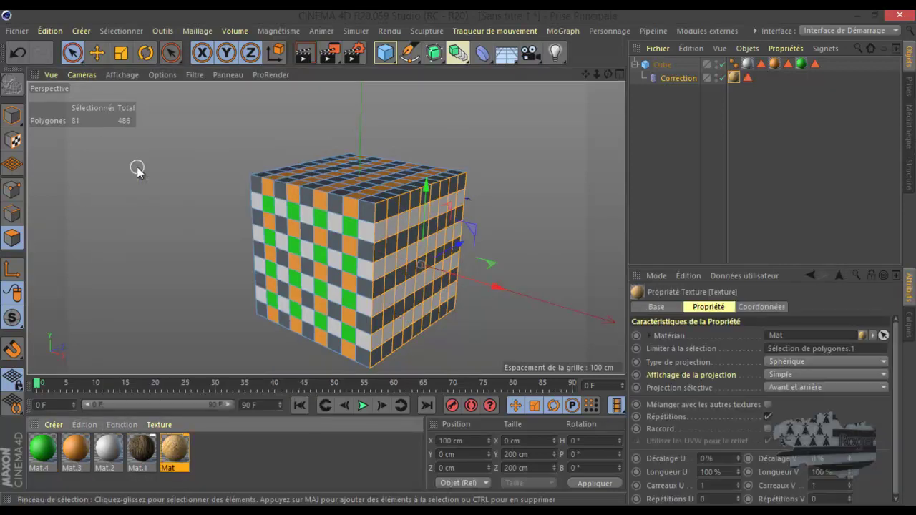
Link the Mat texture tag to its selection tag under the name Sélection de polygones.4, and move both tags onto Cube.
left_click(747, 77)
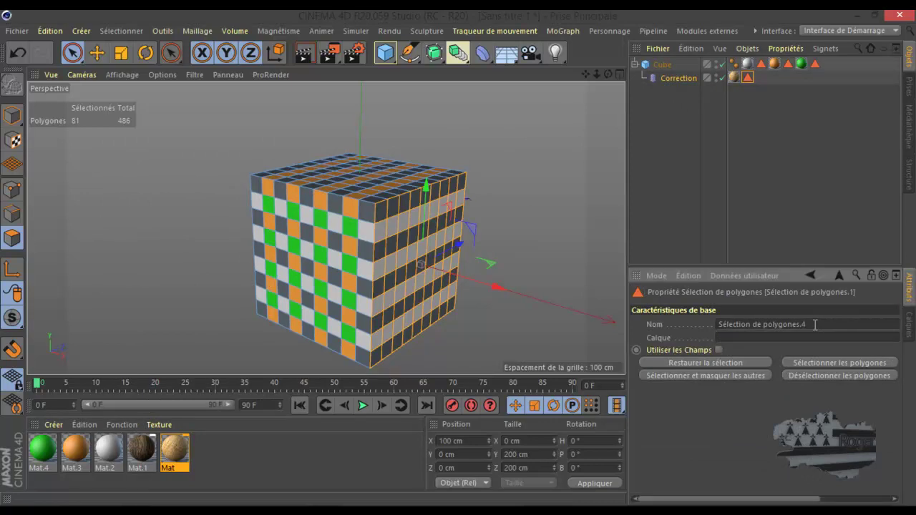
left_click(733, 77)
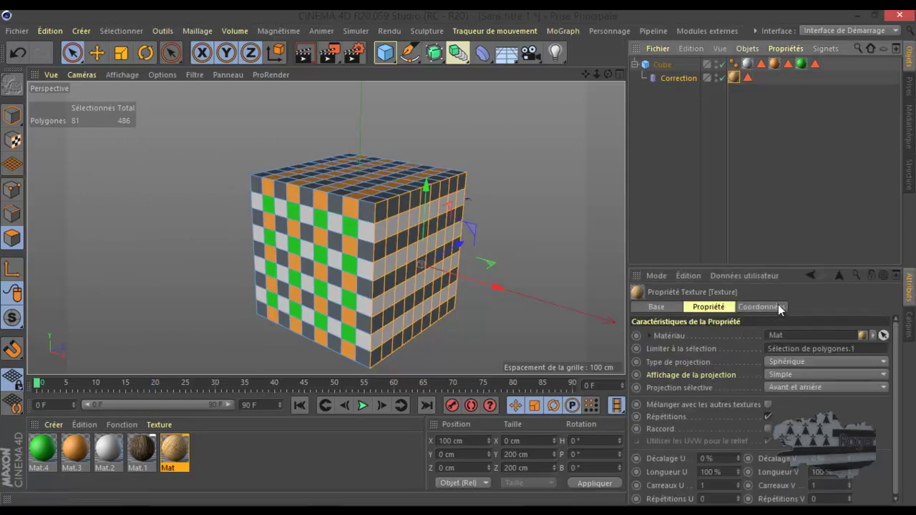
left_click(859, 350)
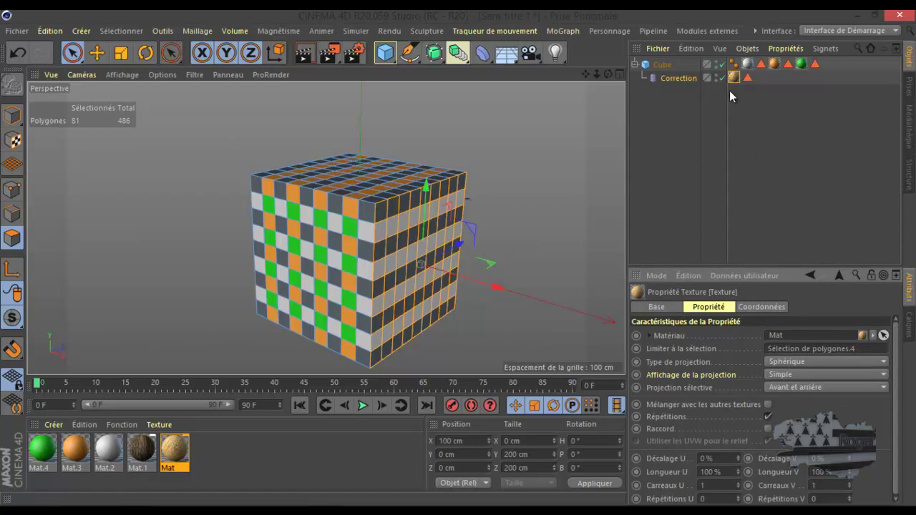
left_click(746, 78, "shift")
left_click_drag(821, 68, 826, 66)
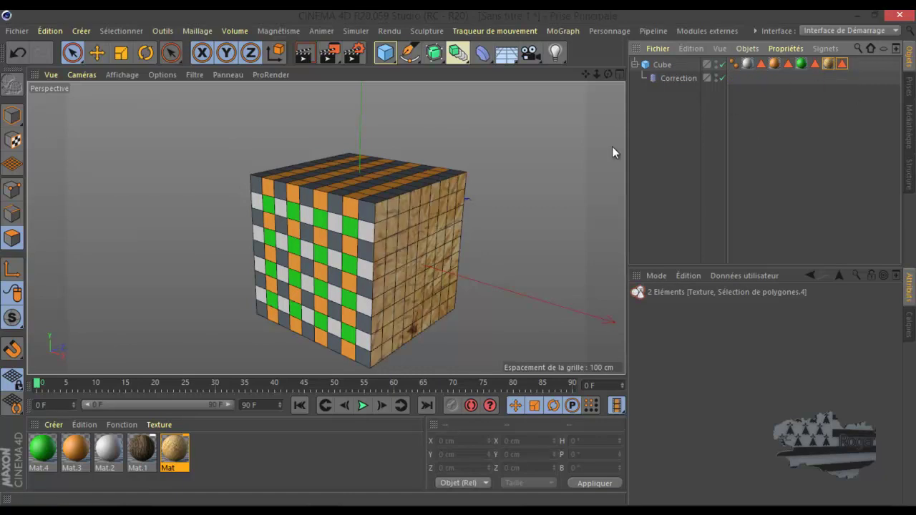
Delete the Correction deformer from under Cube.
left_click_drag(607, 74, 459, 260)
left_click_drag(586, 74, 452, 257)
left_click(680, 78)
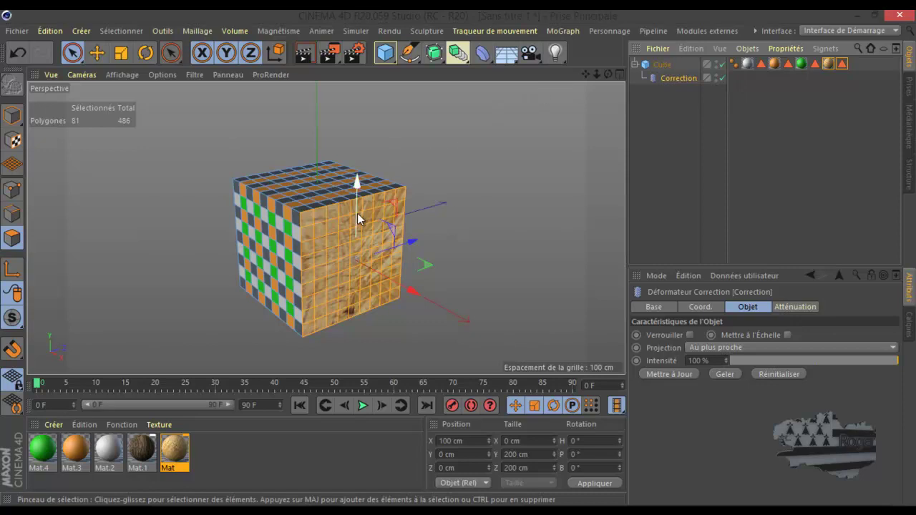
scroll(327, 333, "up", 3)
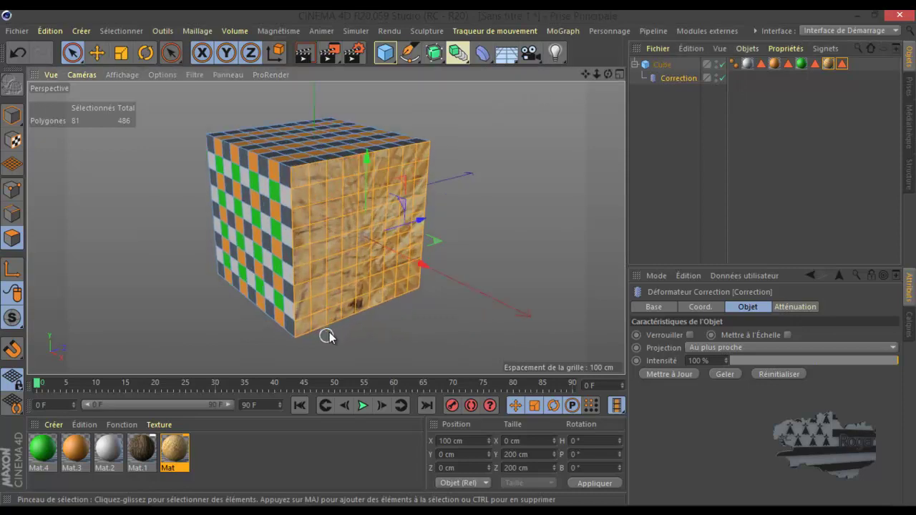
left_click_drag(587, 73, 607, 76)
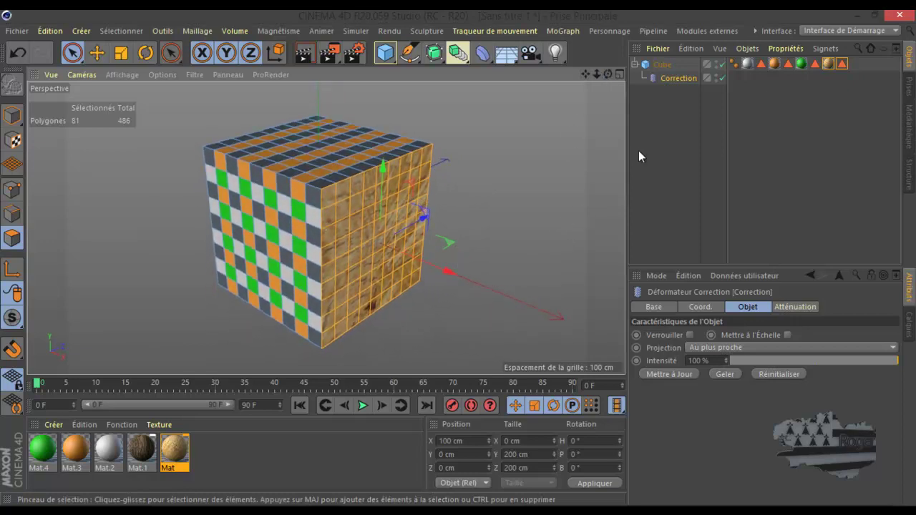
left_click(662, 66)
left_click(676, 79)
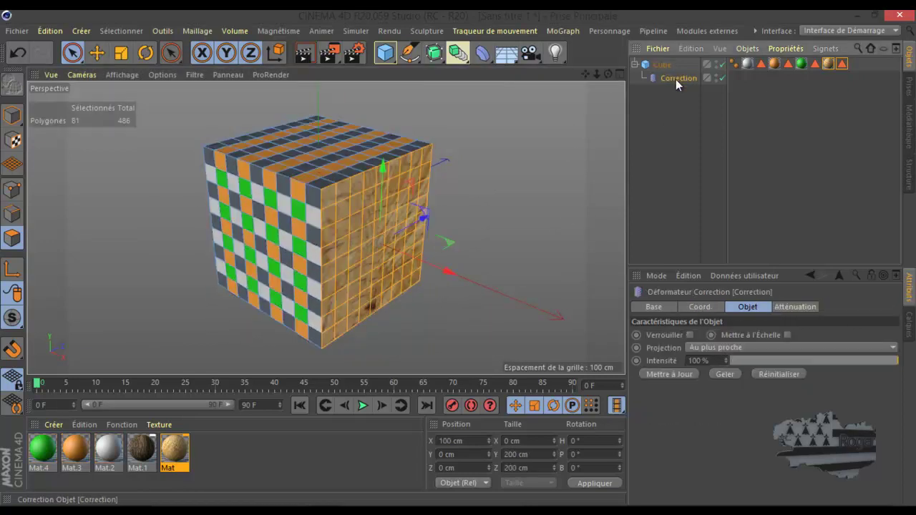
key("Delete")
Duplicate Cube and make the copy Cube.1 editable as a polygon object.
left_click(660, 65)
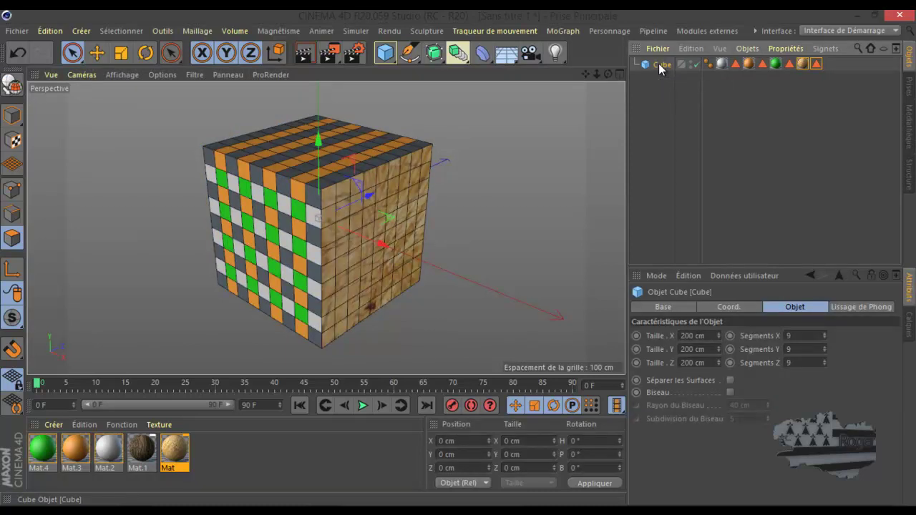
left_click_drag(664, 90, 665, 89, "ctrl")
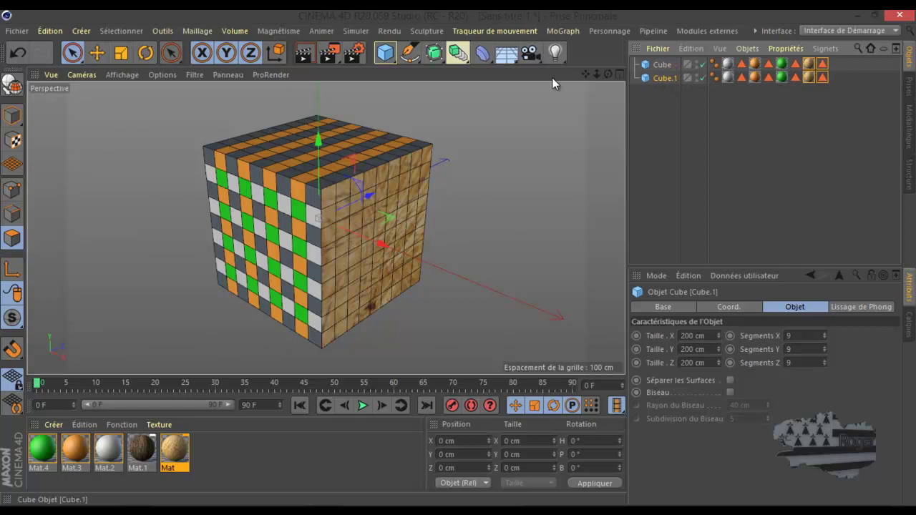
key("c")
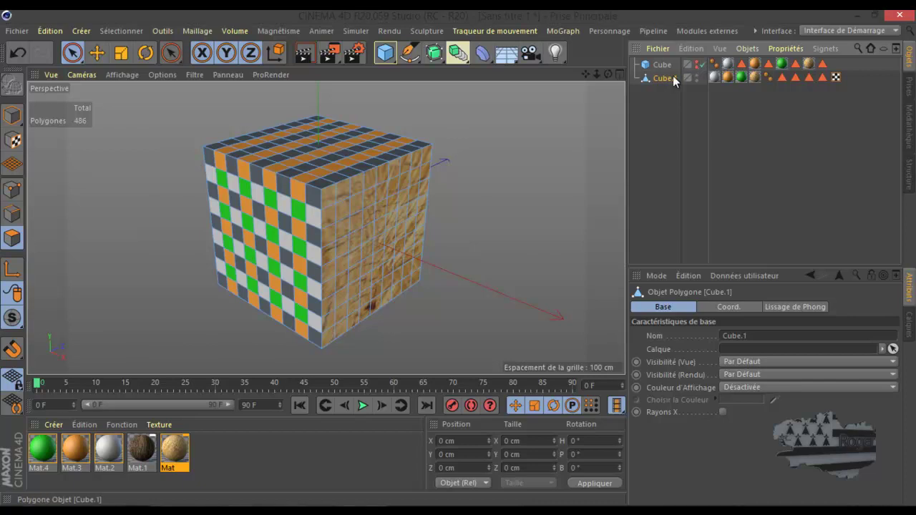
Compare the memory, point and polygon information of the editable Cube.1 with that of the parametric Cube.
left_click(751, 49)
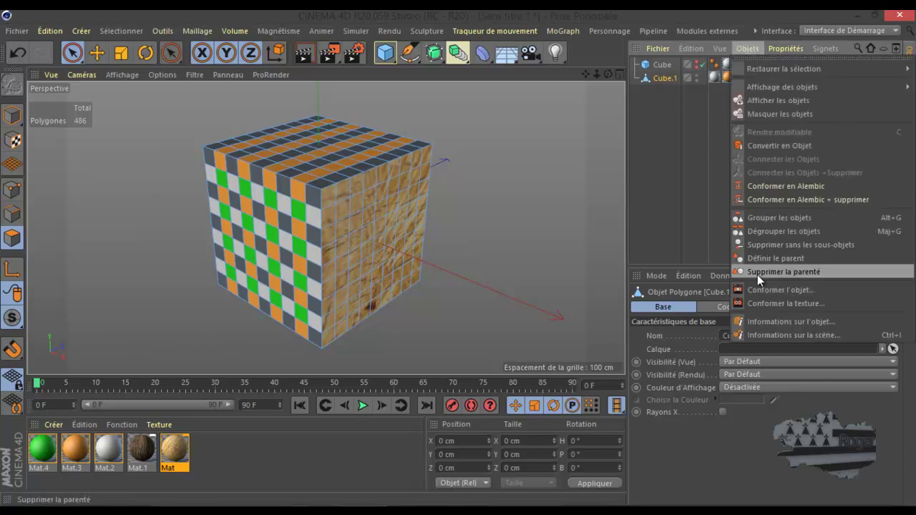
left_click(771, 322)
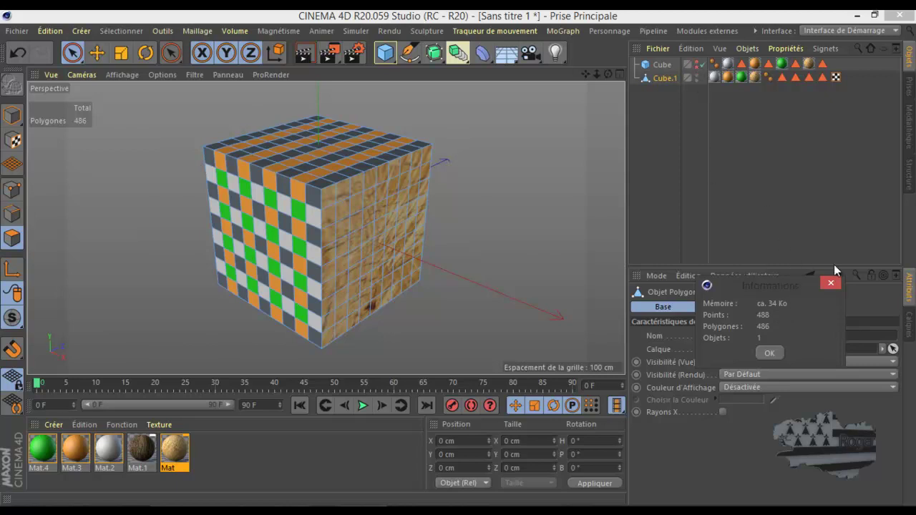
left_click(831, 283)
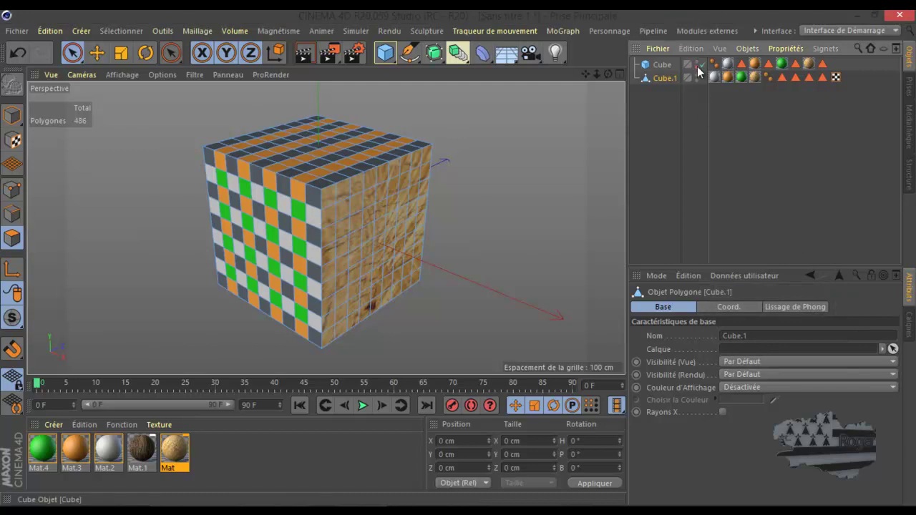
right_click(661, 66)
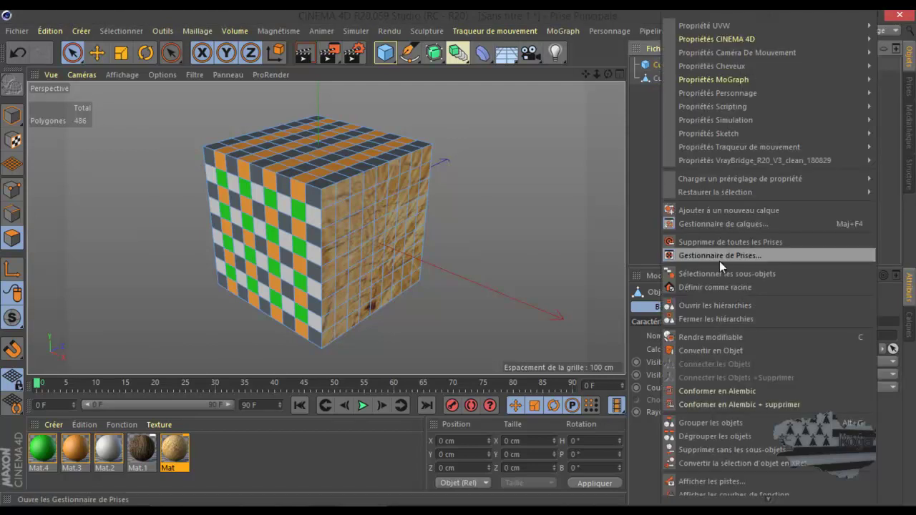
left_click(647, 133)
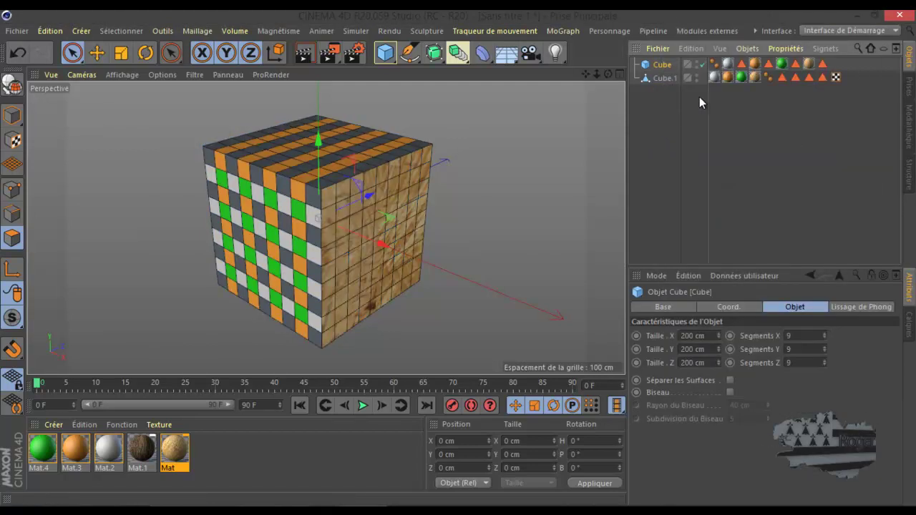
left_click(749, 48)
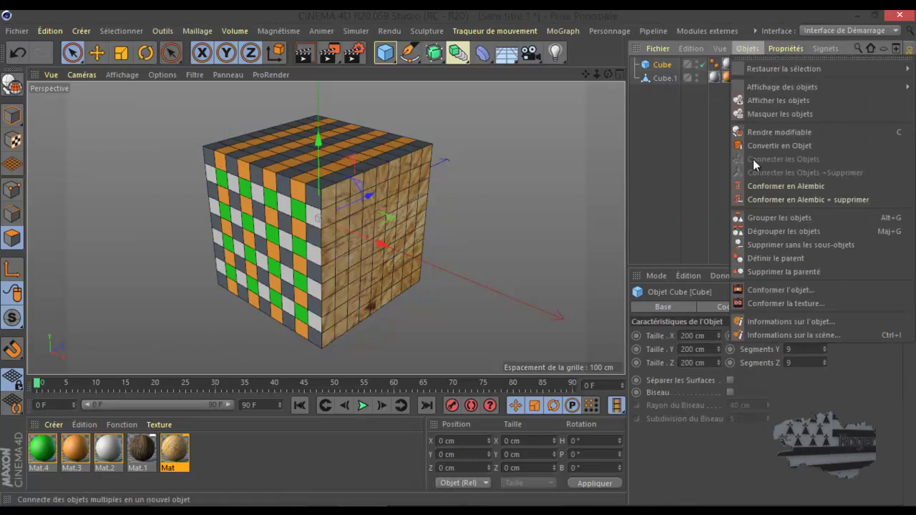
left_click(780, 322)
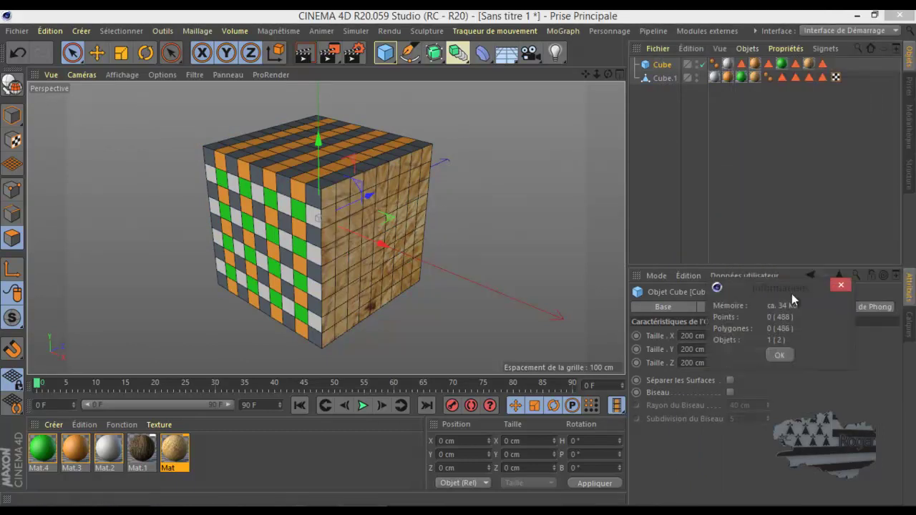
left_click(841, 285)
left_click(662, 79)
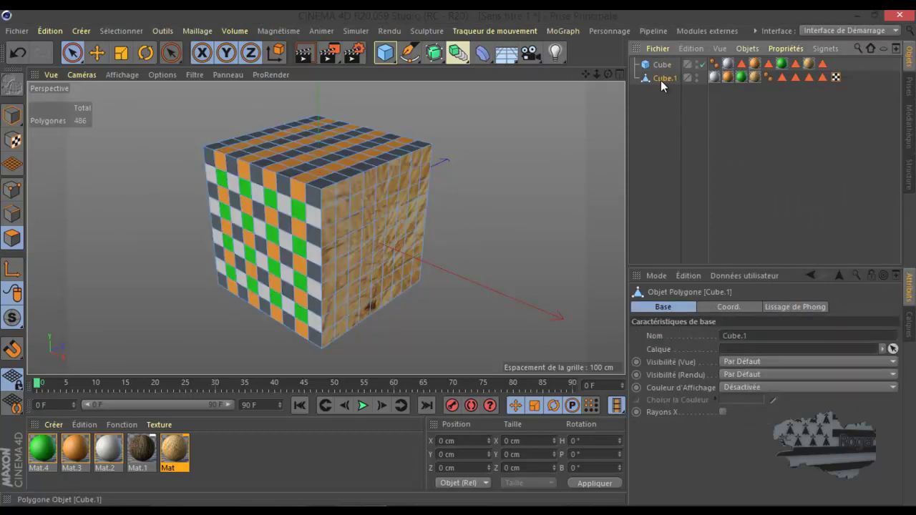
Try deleting the parametric Cube while keeping the editable Cube.1, and undo the deletion.
left_click(660, 66)
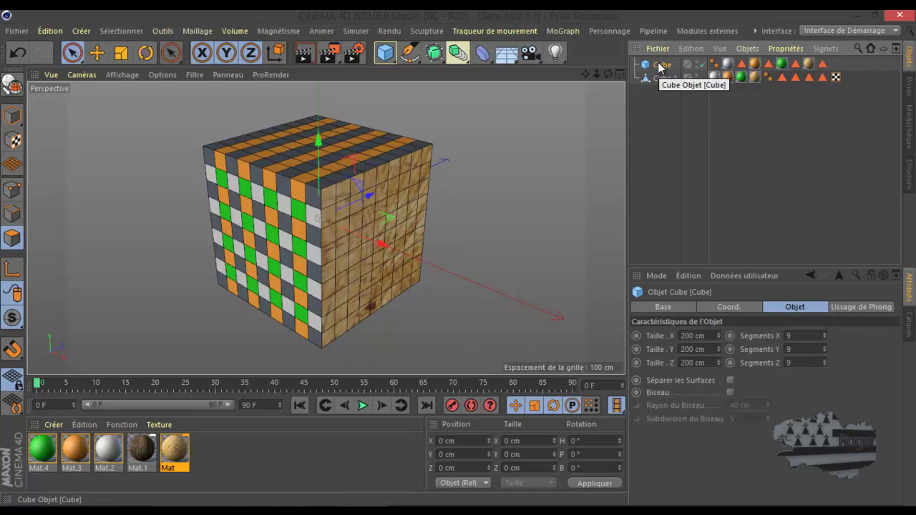
key("Delete")
left_click(662, 66)
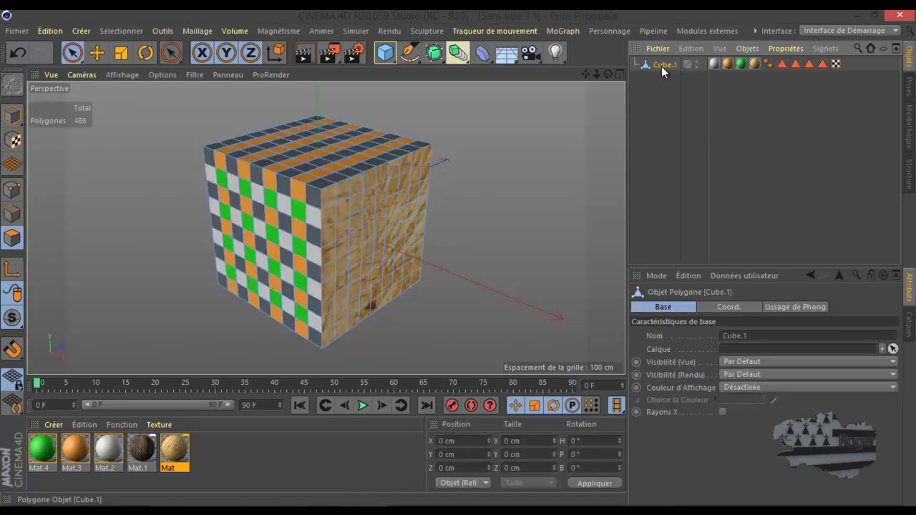
left_click(17, 55)
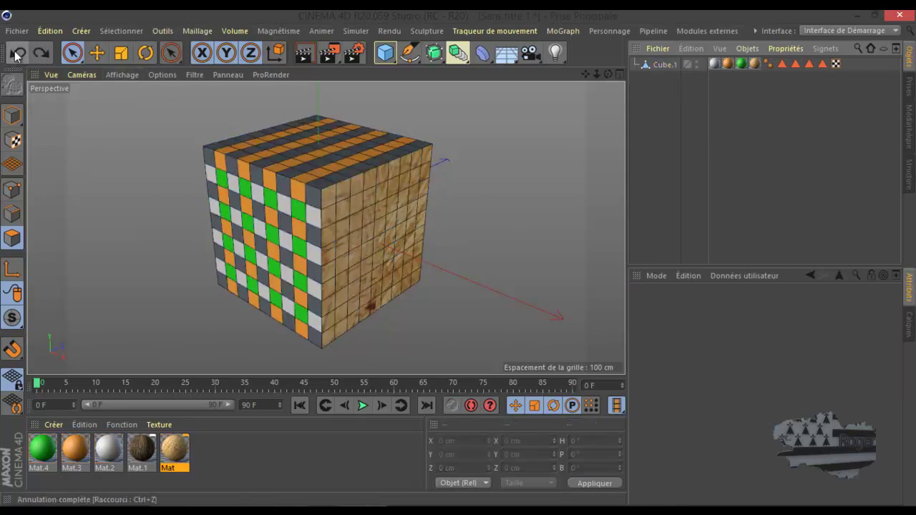
Delete the editable Cube.1 and the parametric Cube to empty the scene.
left_click(651, 78)
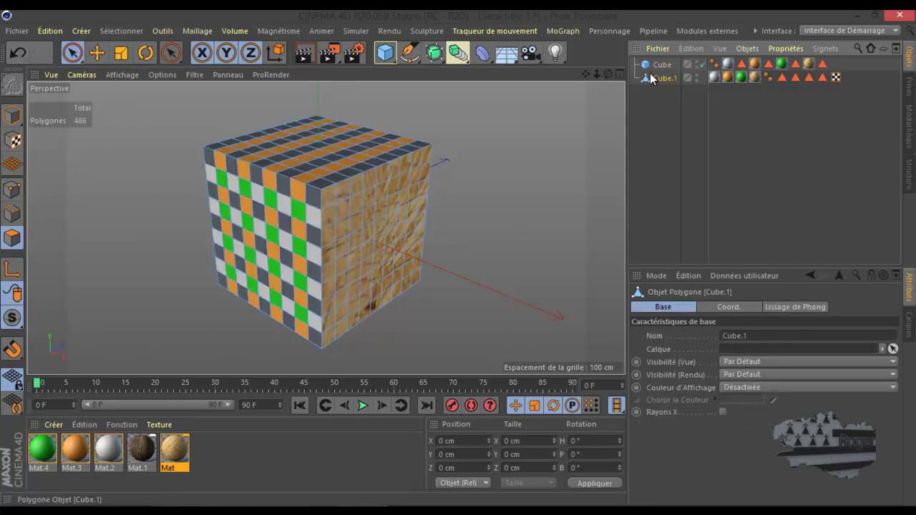
key("Delete")
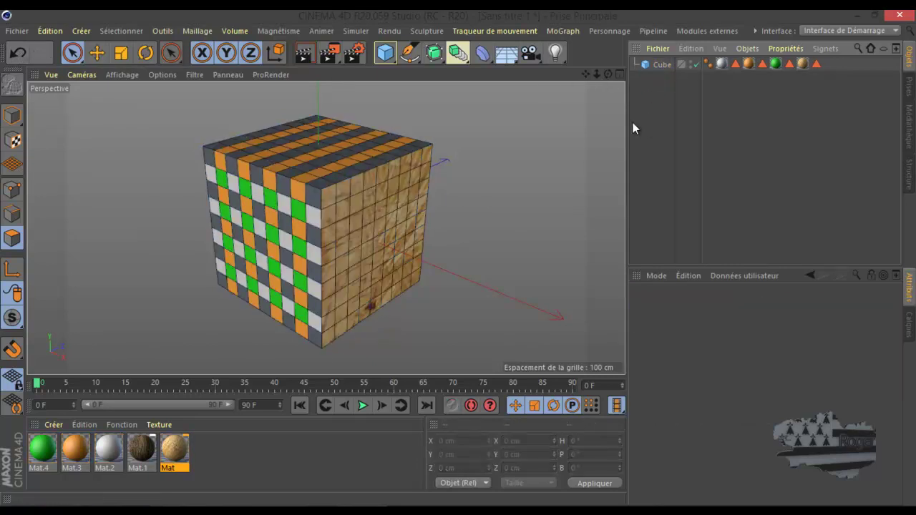
left_click_drag(607, 74, 459, 256)
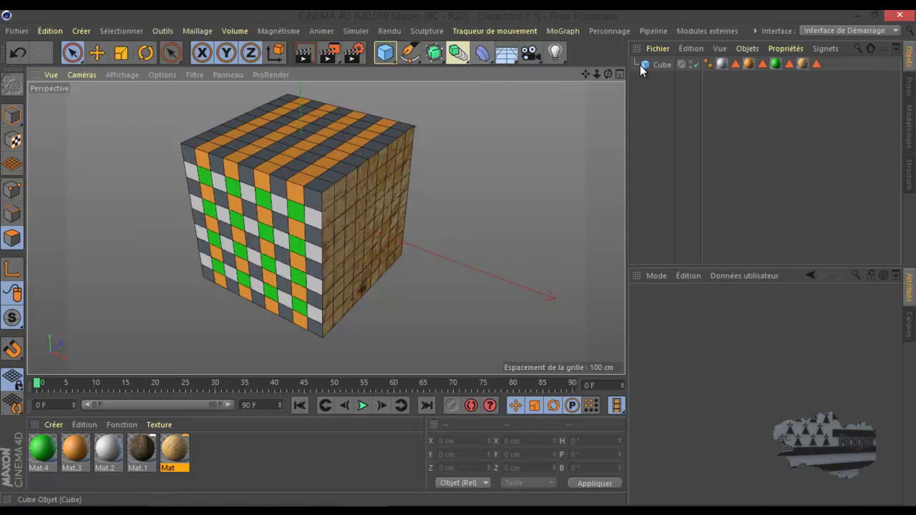
left_click(662, 65)
key("Delete")
Add a Fusion deformer and a Cylindre primitive to the scene, and switch to model mode.
left_click(482, 52)
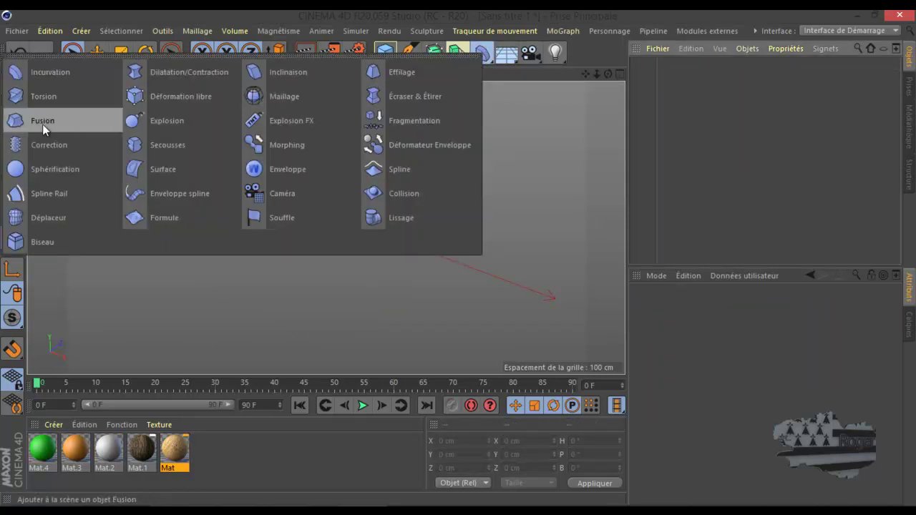
left_click(44, 128)
left_click(384, 52)
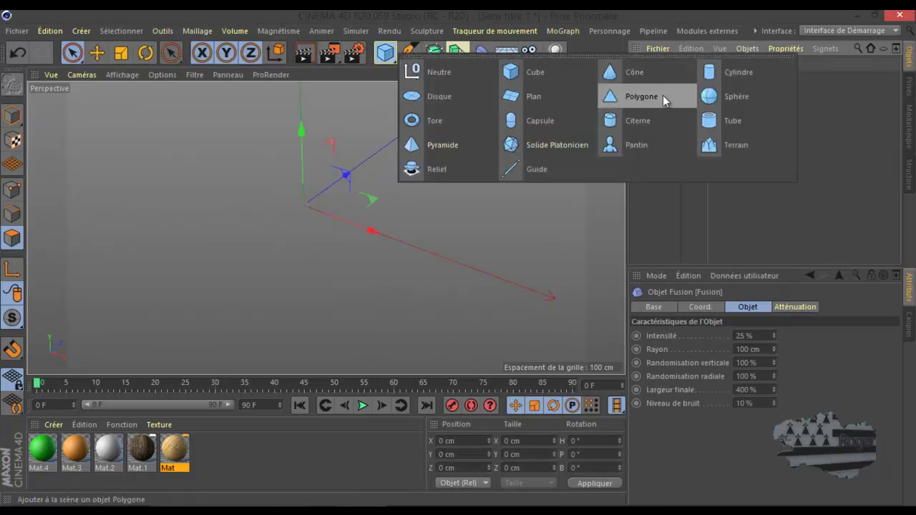
left_click(727, 74)
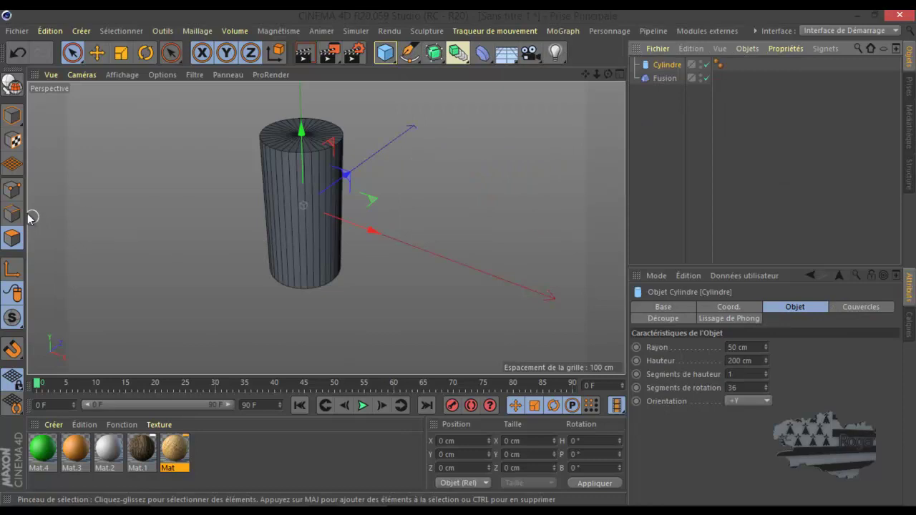
left_click(12, 114)
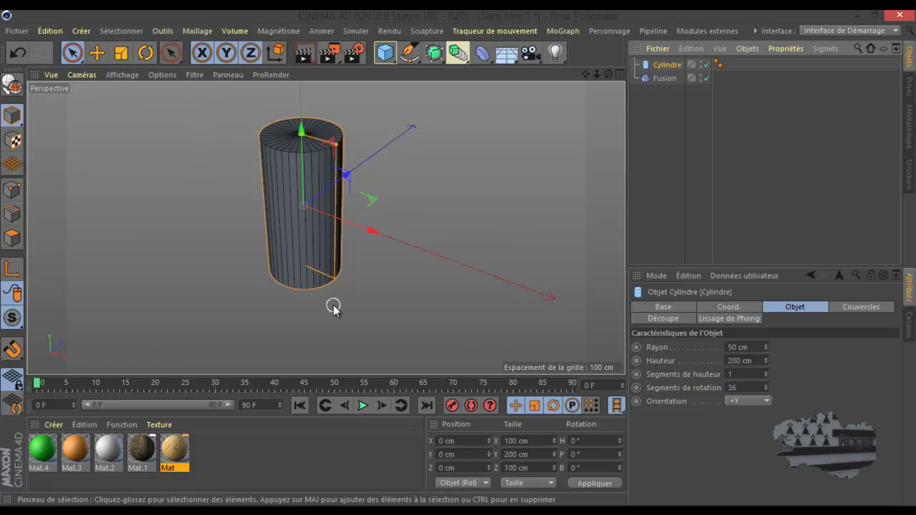
left_click(508, 454)
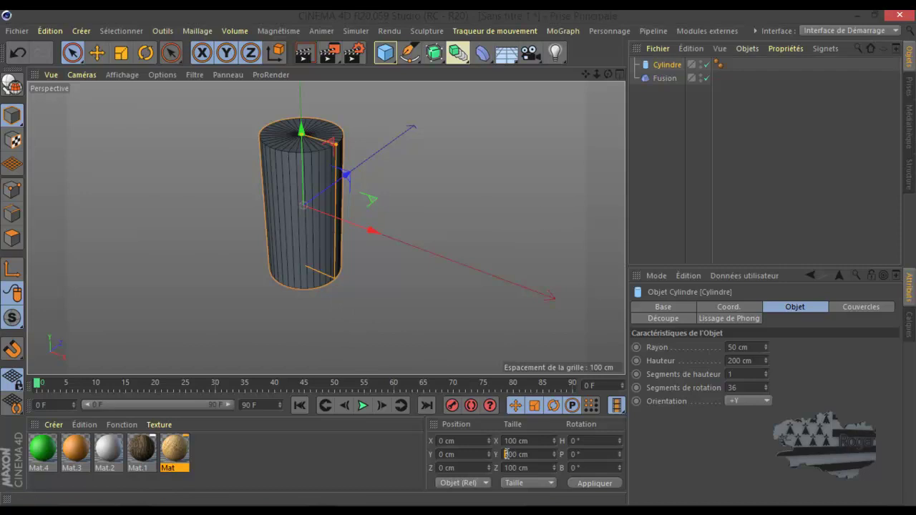
left_click(579, 484)
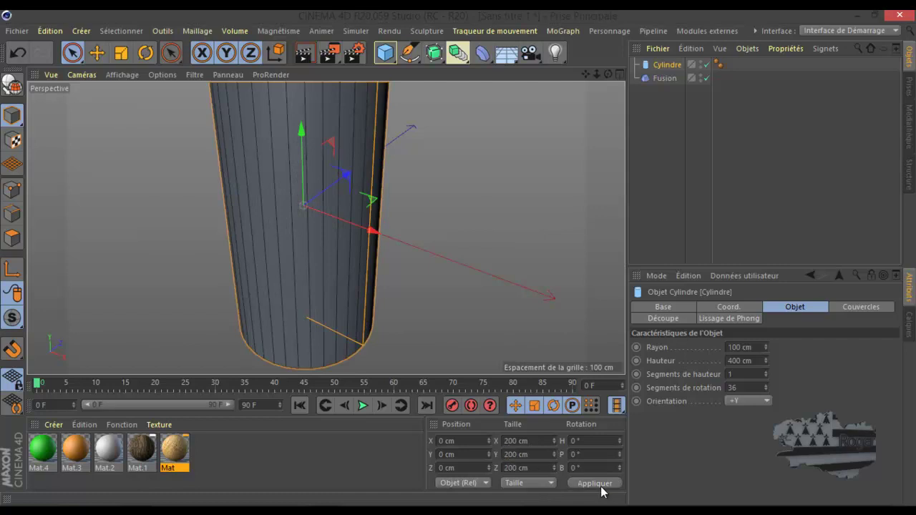
key("ctrl+z")
Switch the cylinder's coordinates to Monde and set its Y position to 100 cm.
left_click(468, 483)
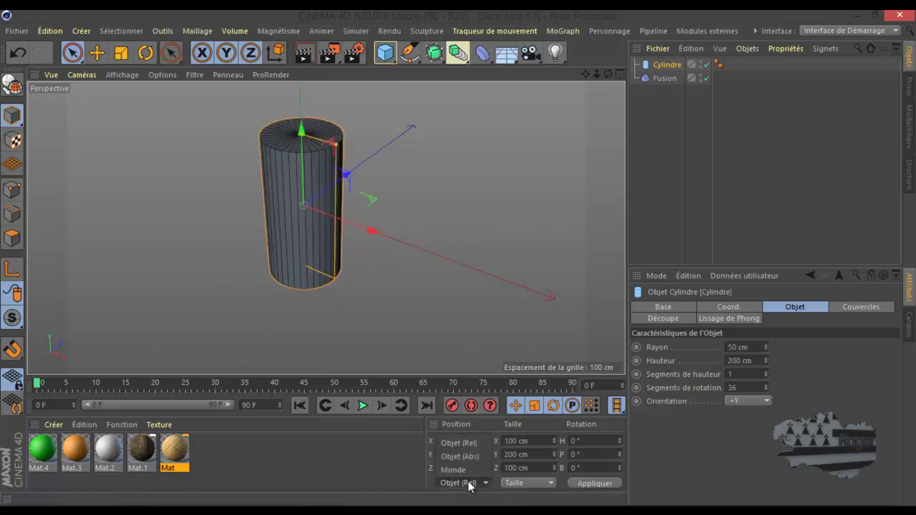
left_click(462, 470)
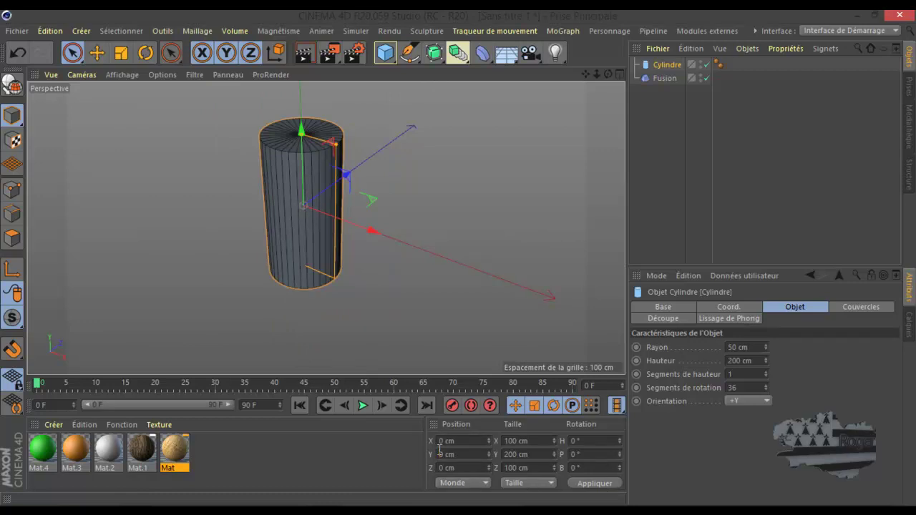
left_click(580, 486)
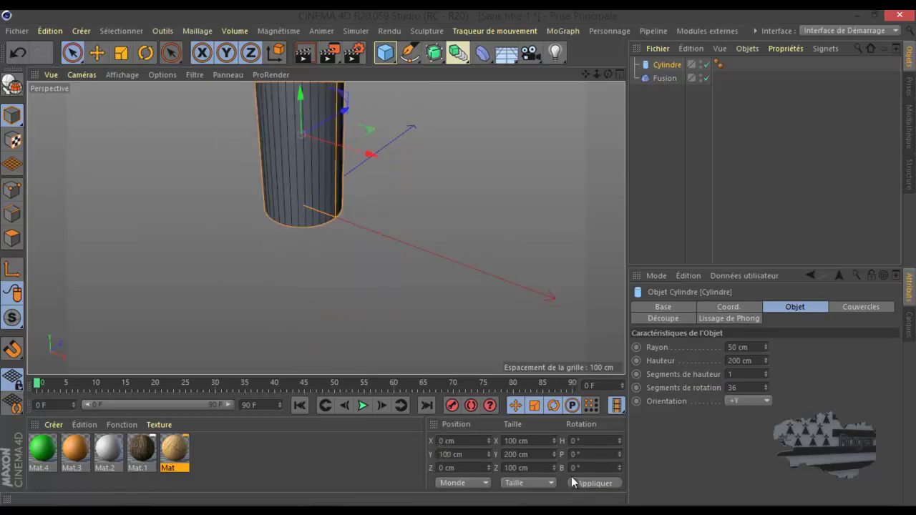
Reshape the cylinder with its handles into a flat disc about 102 cm in radius and 37 cm high.
scroll(303, 314, "down", 2)
left_click_drag(607, 75, 585, 76)
left_click_drag(359, 184, 393, 249)
left_click_drag(330, 233, 330, 228)
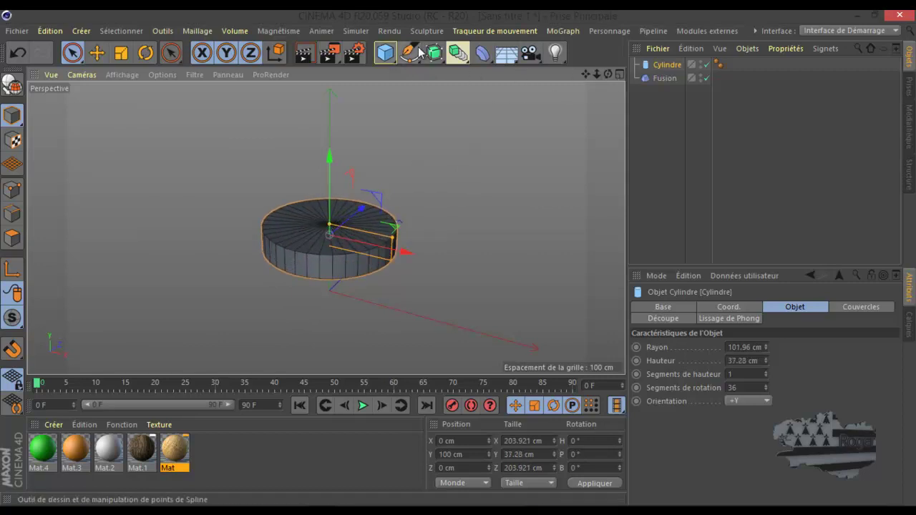
Add a new Fusion deformer as a child of Cylindre, delete the unattached Fusion, and select the child deformer.
left_click(482, 52)
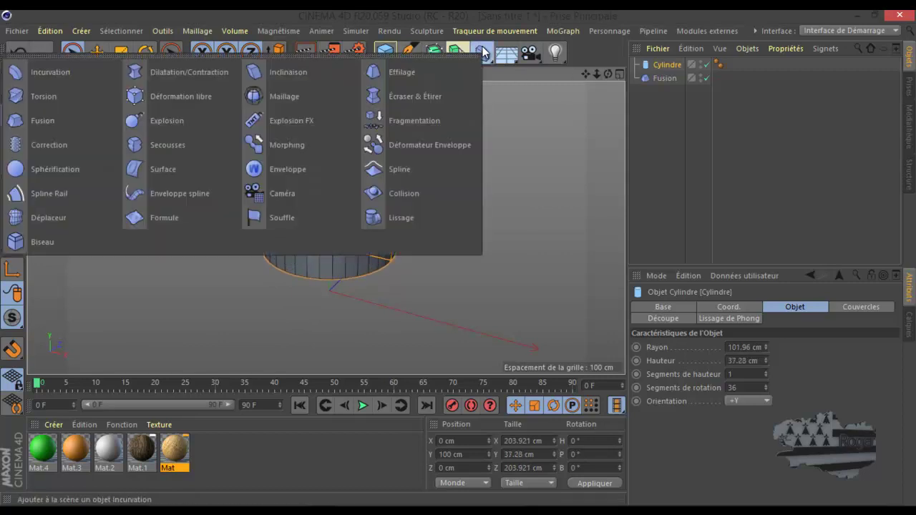
left_click(57, 117)
left_click_drag(667, 64, 667, 76)
left_click(670, 95)
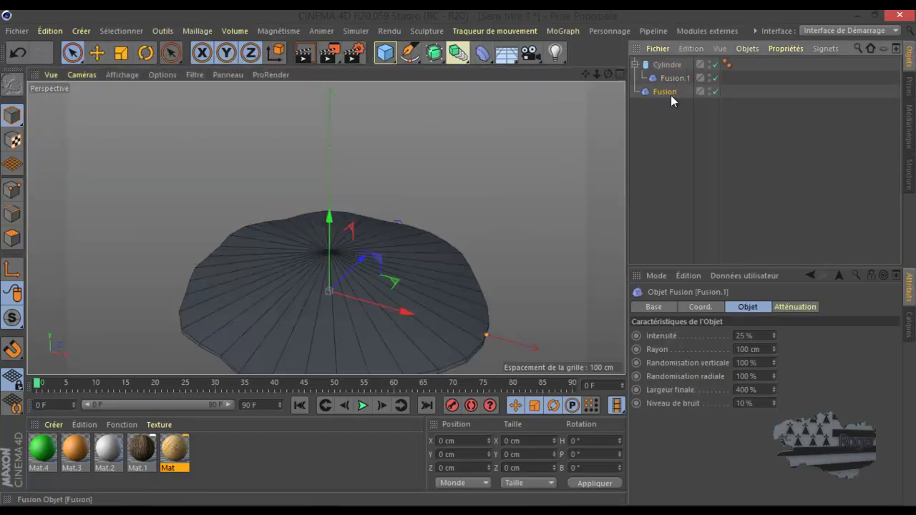
key("Delete")
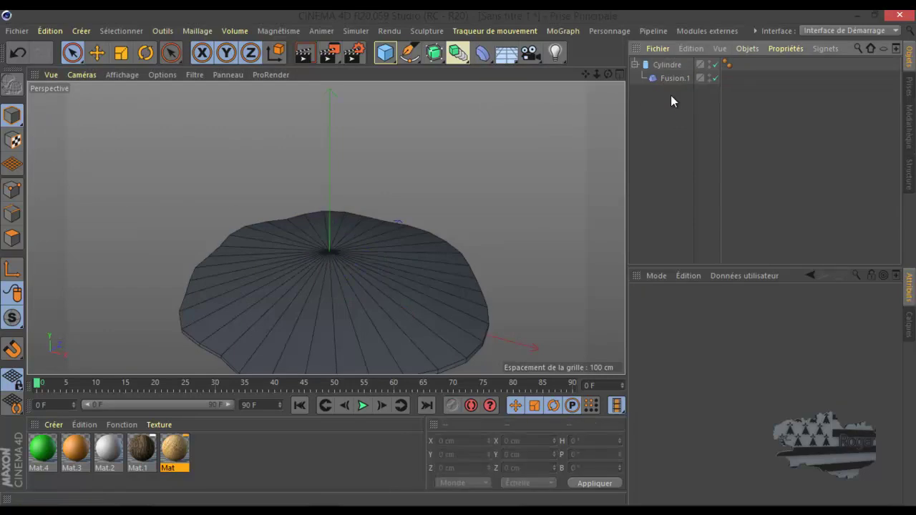
mouse_move(608, 74)
left_mouse_down()
mouse_move(458, 261)
mouse_move(611, 72)
left_mouse_up()
left_click(672, 77)
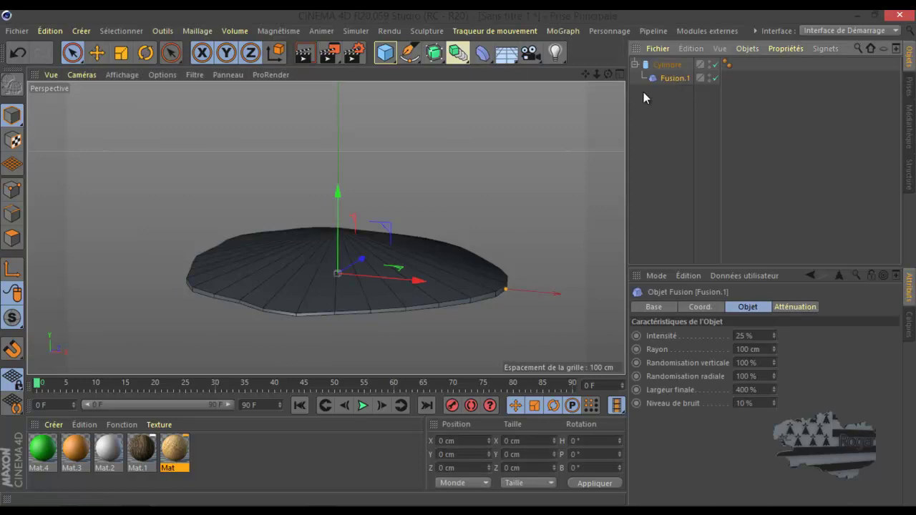
Set the Fusion deformer's radius to 336 cm, its final width to 402 % and its intensity to 26 %.
middle_click(498, 185)
middle_click(499, 313)
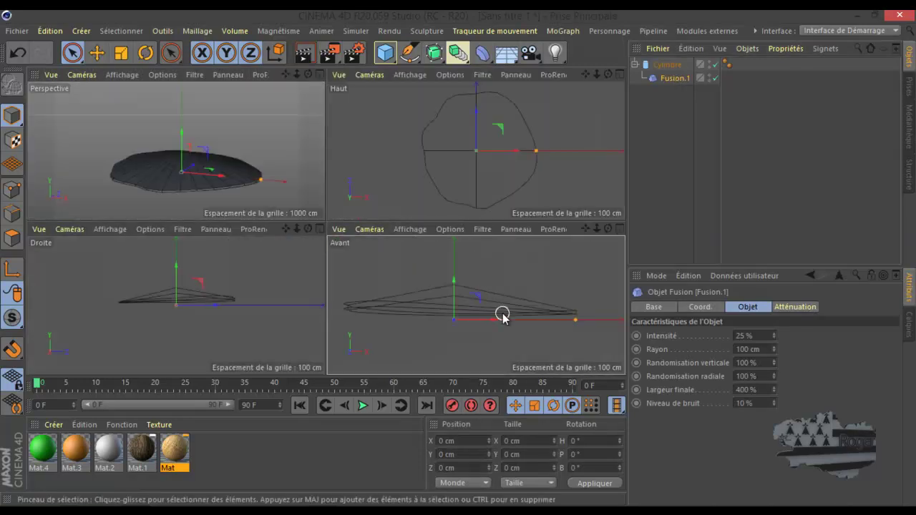
left_click_drag(773, 352, 773, 373)
left_click(774, 390)
left_click(773, 337)
left_click(772, 337)
left_click(772, 337)
left_click(772, 337)
left_click(773, 337)
left_click(773, 335)
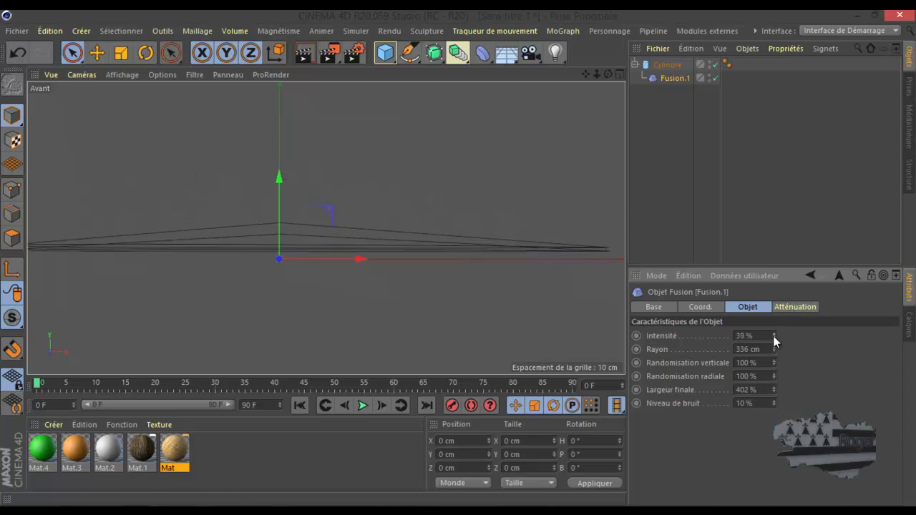
left_click(772, 338)
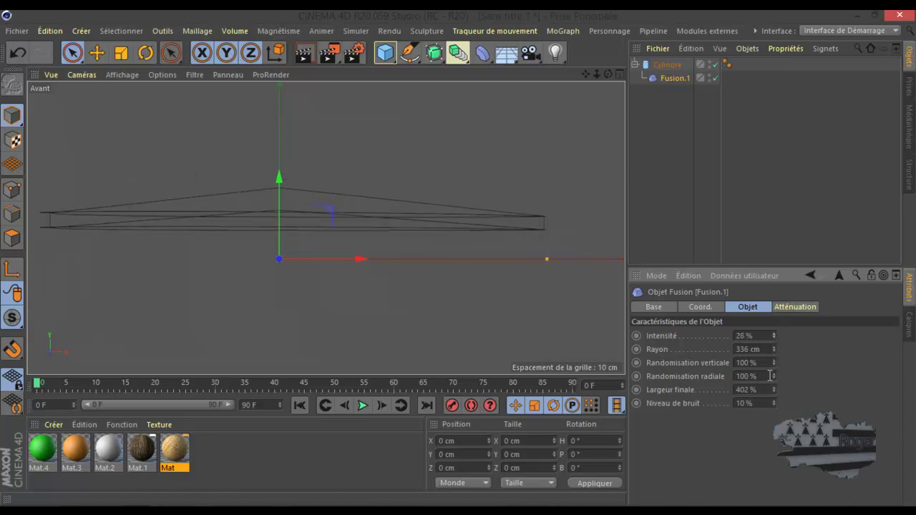
Set the Fusion deformer's radius to 449 cm, vertical randomisation to 90 %, radial randomisation to 88 % and final width to 388 %.
mouse_move(773, 349)
left_mouse_down()
mouse_move(773, 339)
mouse_move(773, 360)
mouse_move(773, 348)
left_mouse_up()
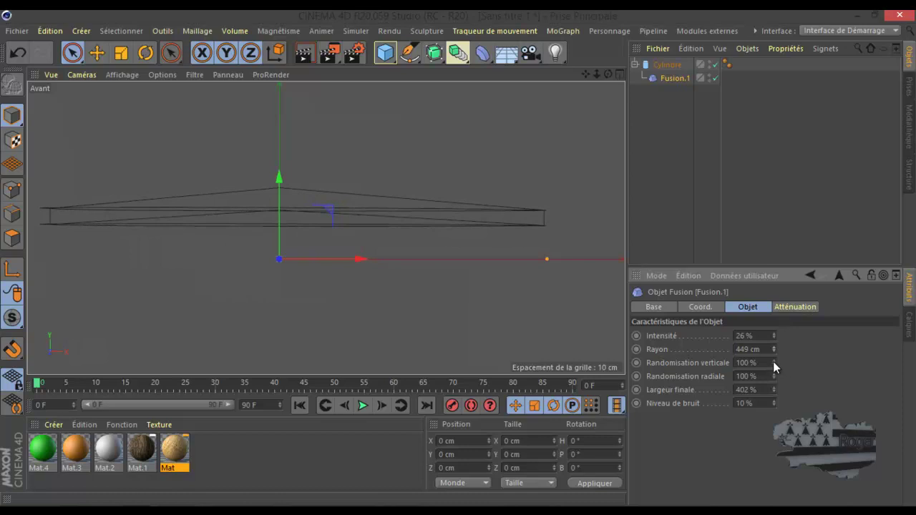
left_click_drag(773, 360, 772, 389)
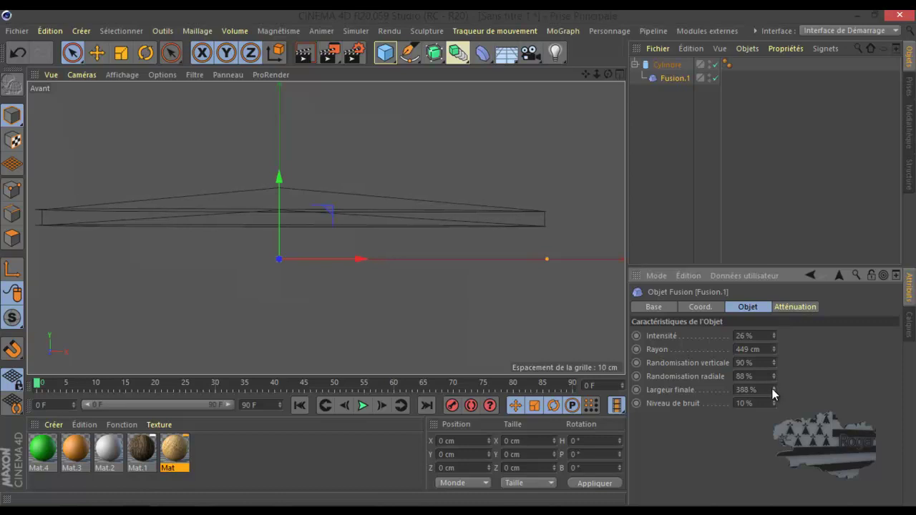
middle_click(354, 229)
middle_click(318, 211)
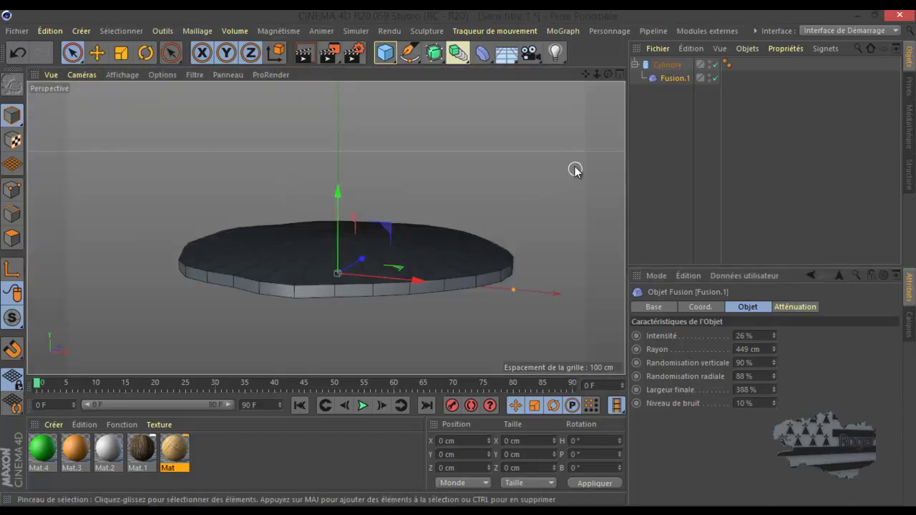
left_click_drag(608, 75, 458, 259)
Take the Fusion deformer out of Cylindre and lower the cylinder to about 19 cm in Y, resting on the ground plane.
left_click_drag(669, 79, 667, 109)
left_click(666, 65)
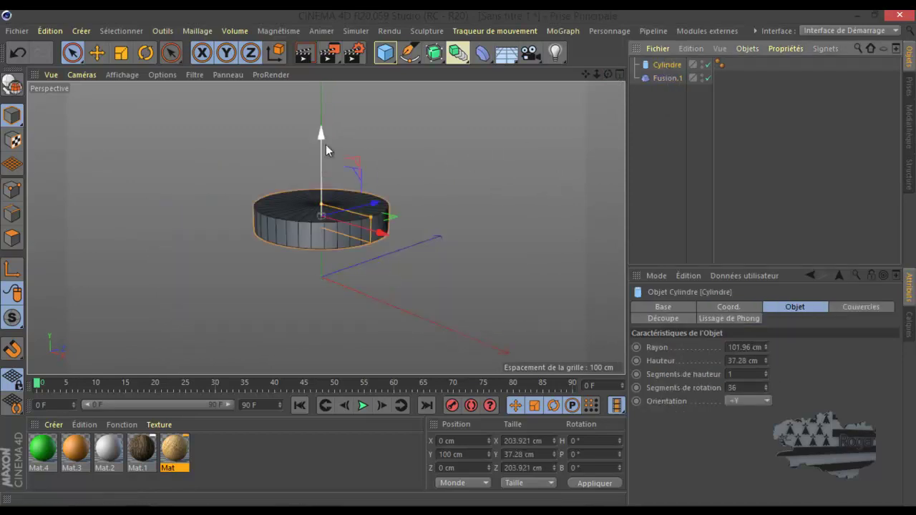
left_click_drag(321, 132, 320, 145)
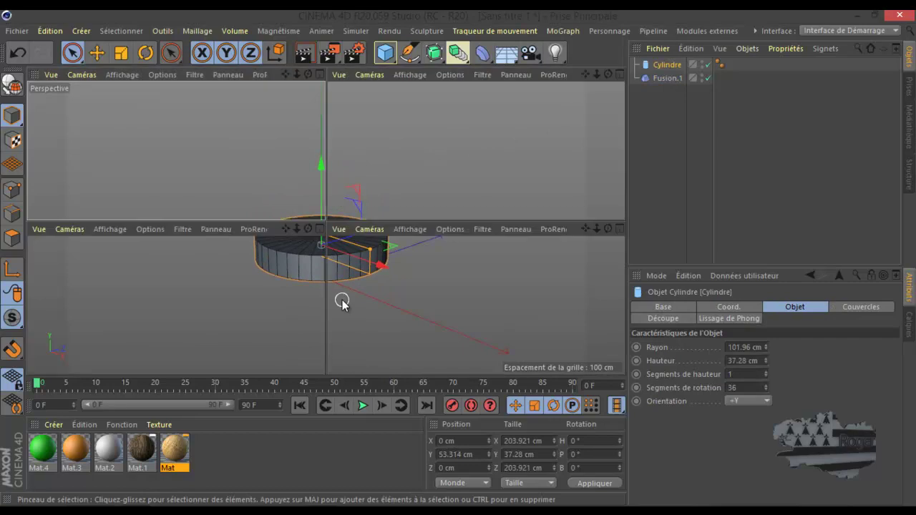
middle_click(341, 301)
middle_click(435, 290)
left_click_drag(278, 127, 280, 161)
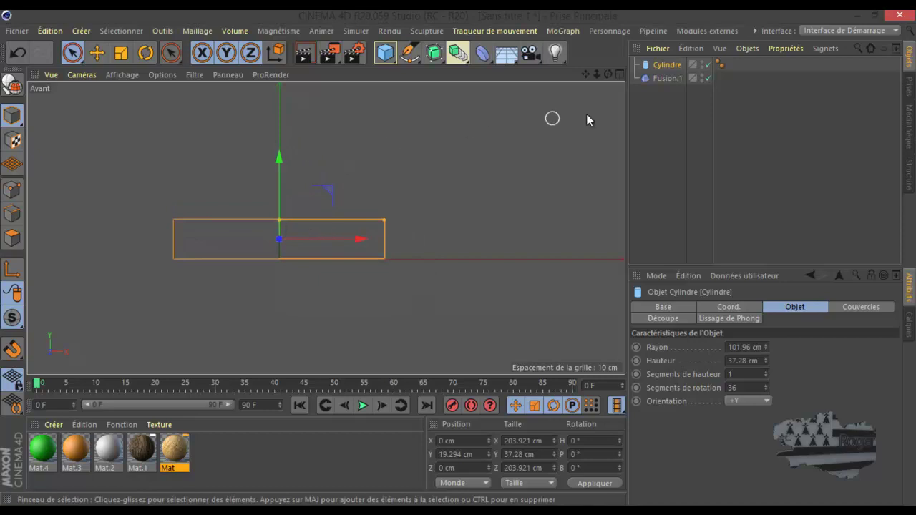
Make the Fusion deformer a child of Cylindre again and return to the perspective view.
left_click(662, 78)
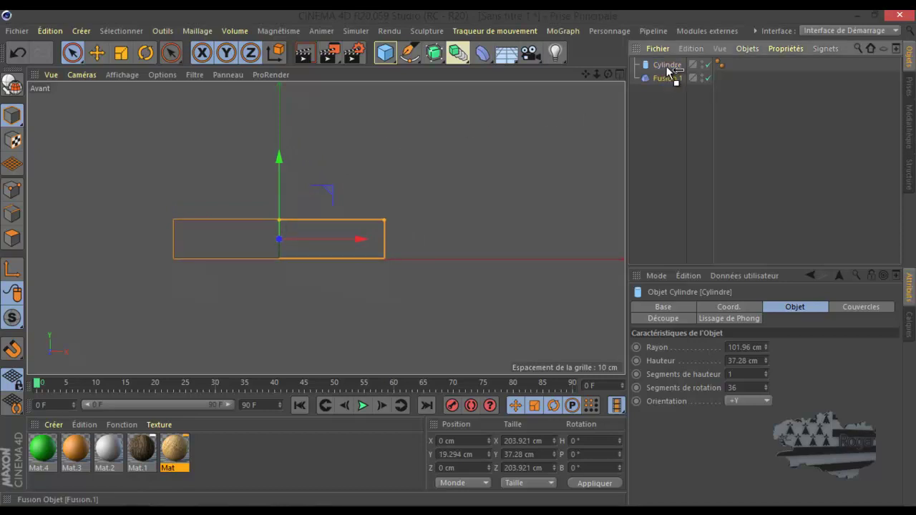
left_click_drag(666, 78, 668, 64)
key("F5")
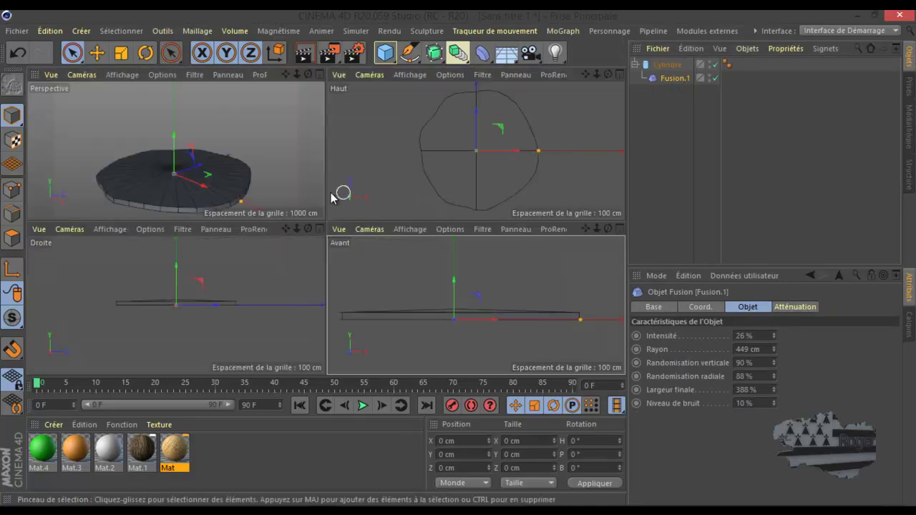
key("F1")
scroll(469, 191, "down", 1)
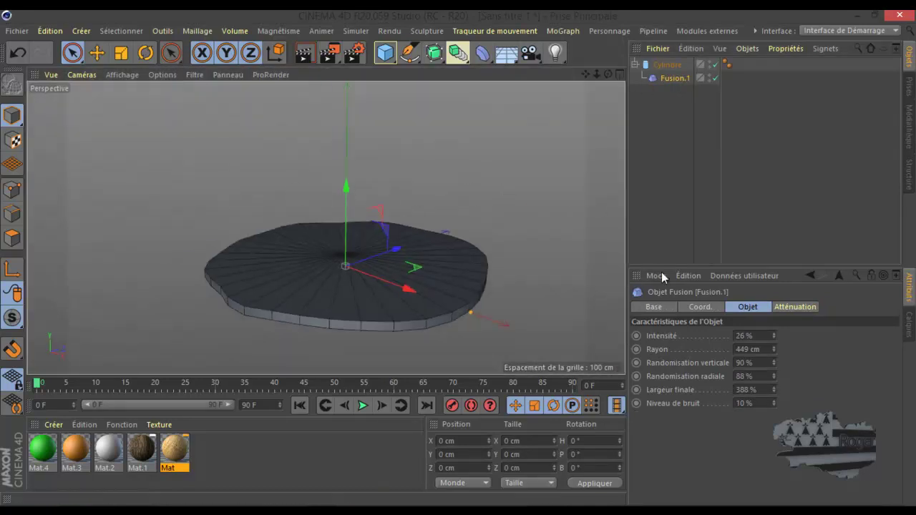
Set the Fusion deformer's radius to 100 cm and its vertical randomisation to 100 %.
left_click(753, 349)
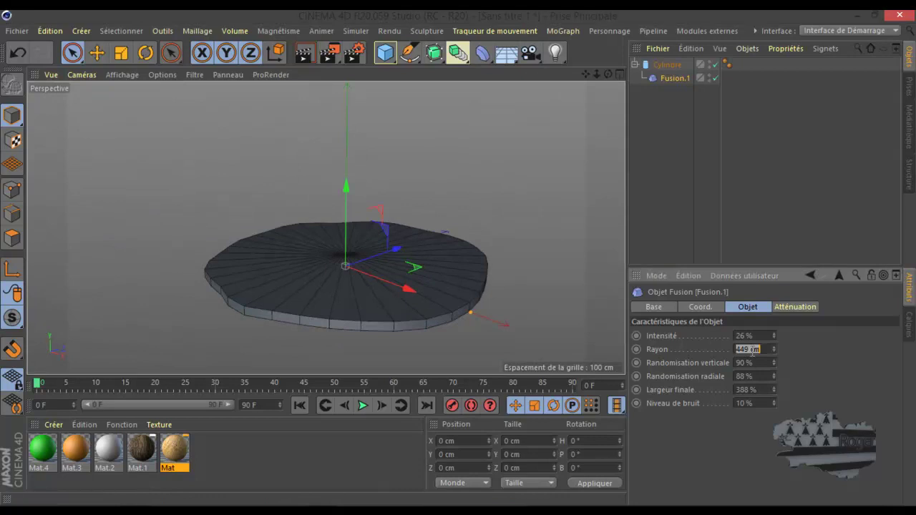
type("100")
key("Tab")
type("100")
key("Return")
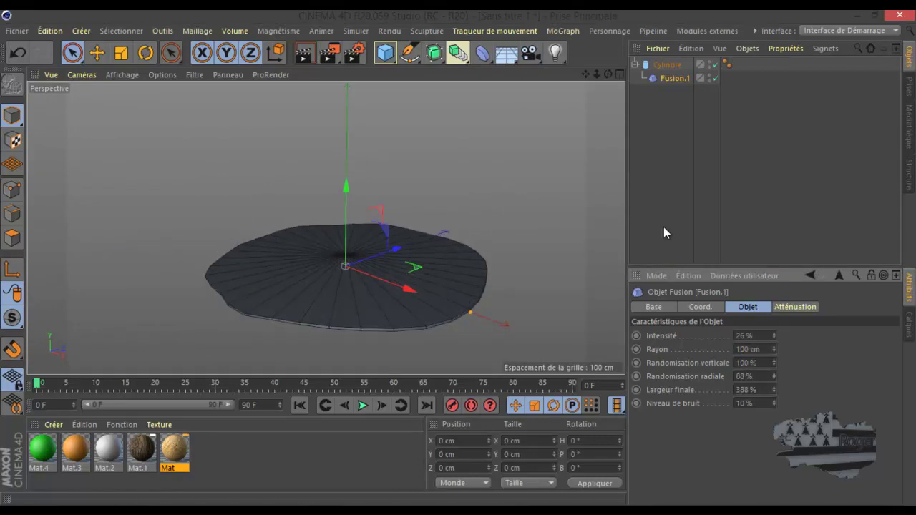
left_click_drag(609, 74, 462, 263)
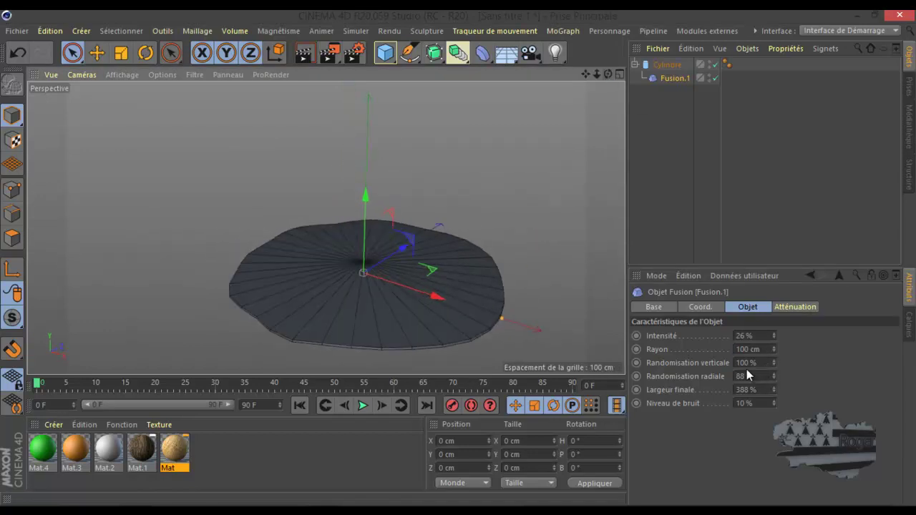
left_click_drag(773, 366, 773, 345)
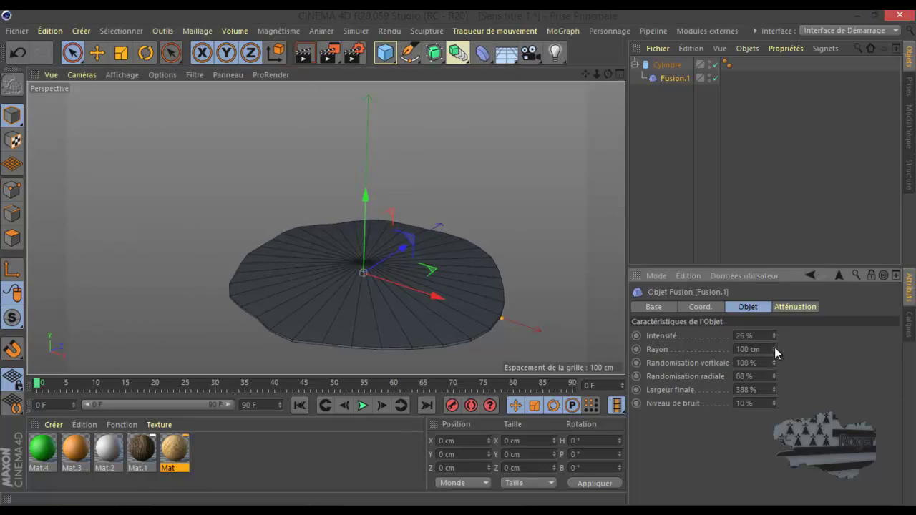
Reduce the Fusion deformer's intensity to 11 % and its radial randomisation to 4 %, seen from the side.
left_click_drag(608, 75, 458, 258)
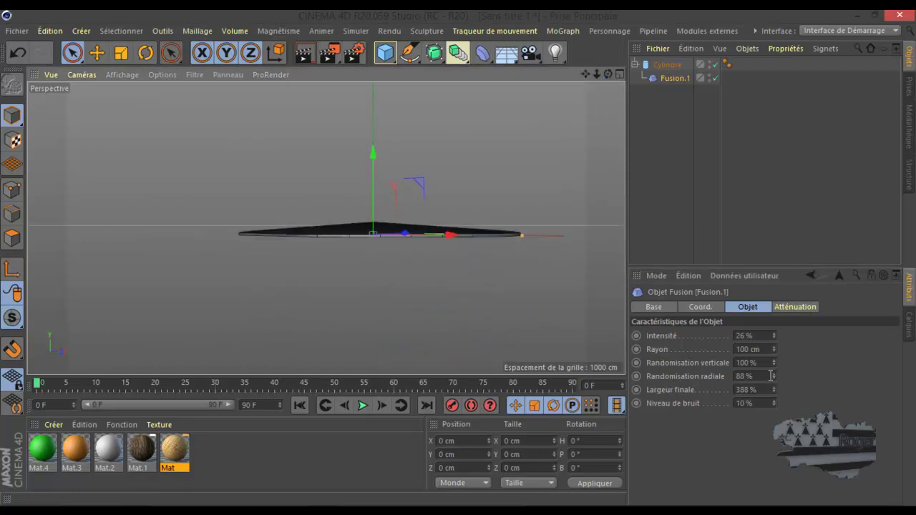
left_click(774, 374)
left_click_drag(775, 373, 775, 375)
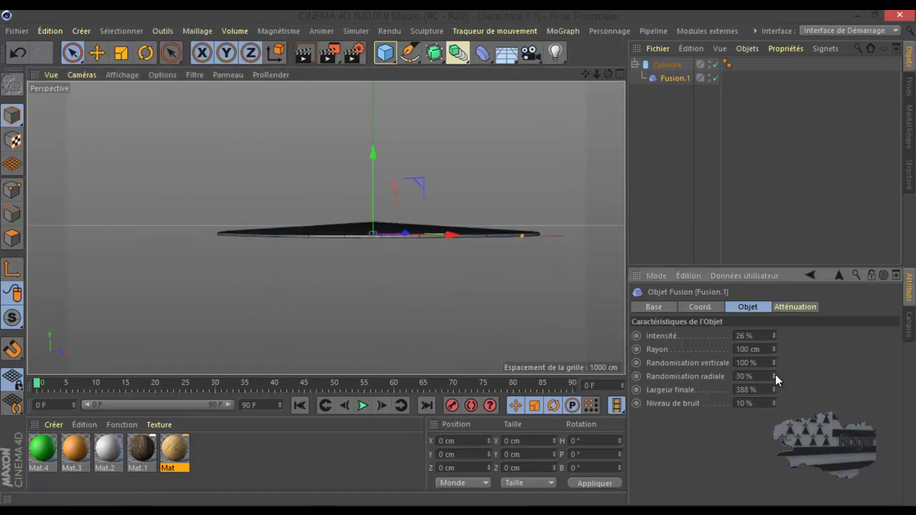
left_click_drag(773, 333, 773, 334)
left_click_drag(774, 375, 773, 379)
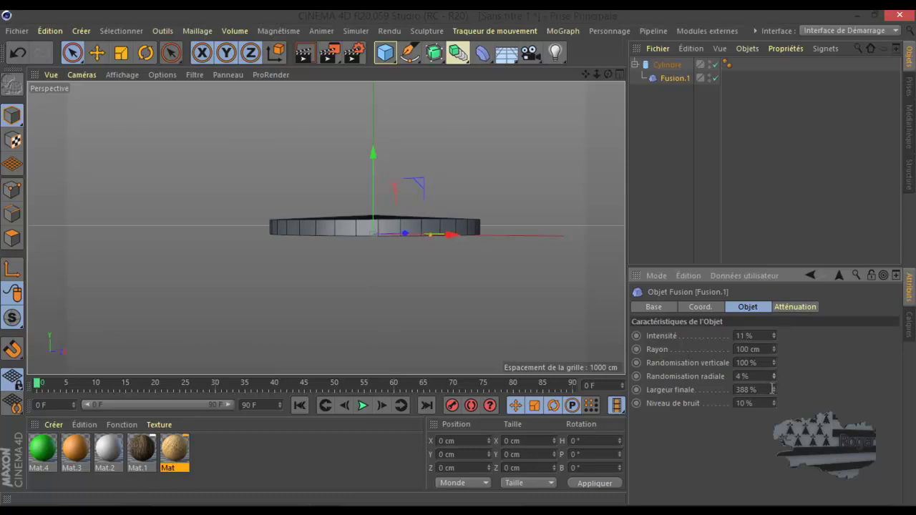
Set the Fusion deformer's final width to 423 % and radius to 91 cm, check Cylindre, and reselect the deformer.
left_click_drag(776, 390, 772, 349)
left_click_drag(607, 74, 457, 259)
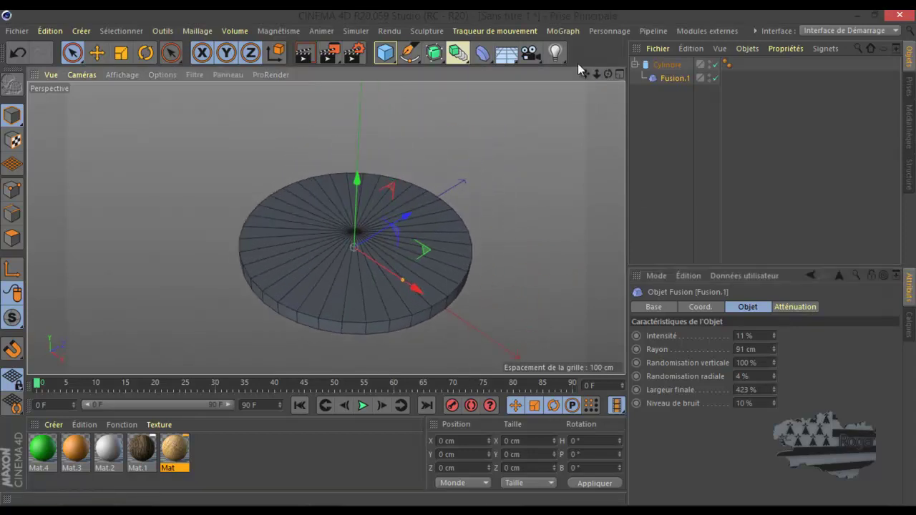
left_click(661, 66)
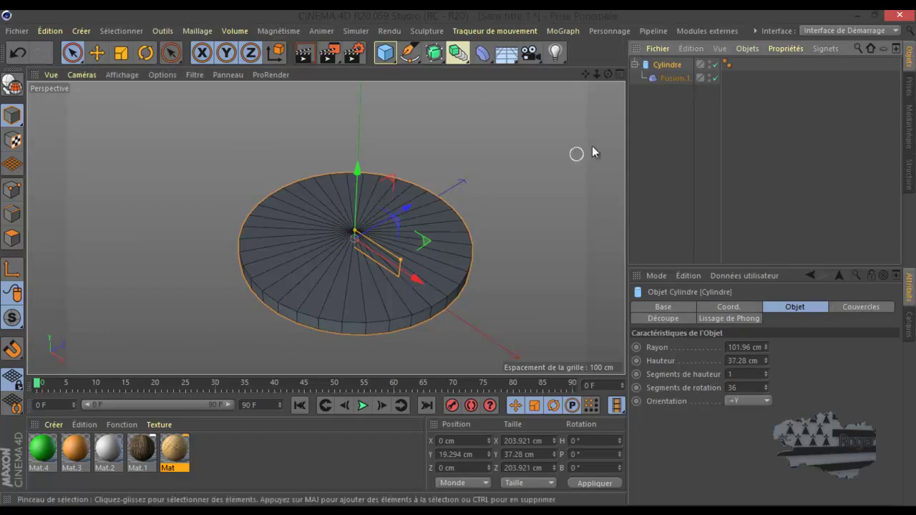
left_click(670, 77)
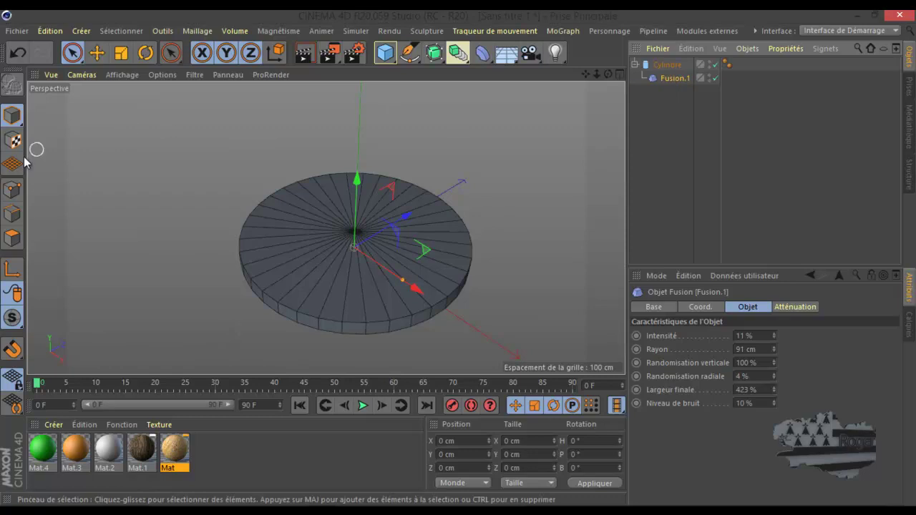
Switch to polygon mode and raise the Fusion deformer's noise level to 72 % and final width to 674 %.
left_click(12, 238)
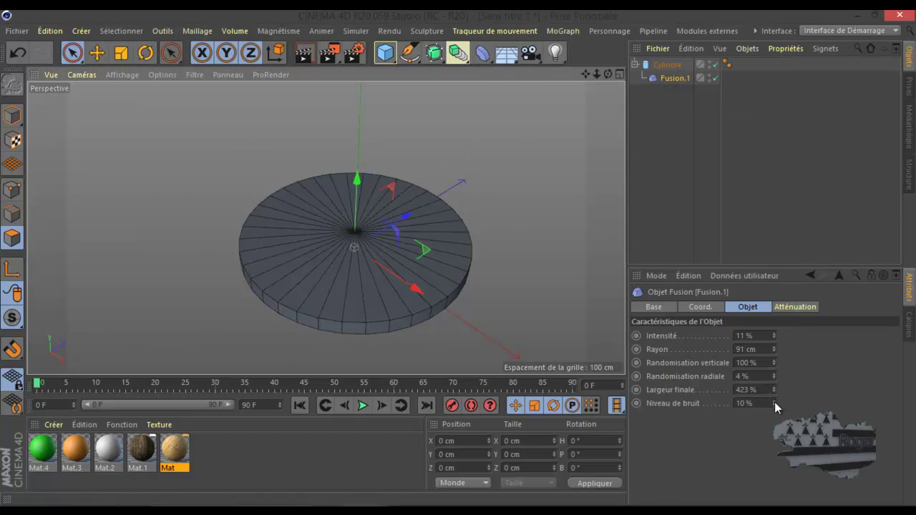
mouse_move(774, 399)
left_mouse_down()
mouse_move(780, 395)
mouse_move(772, 385)
left_mouse_up()
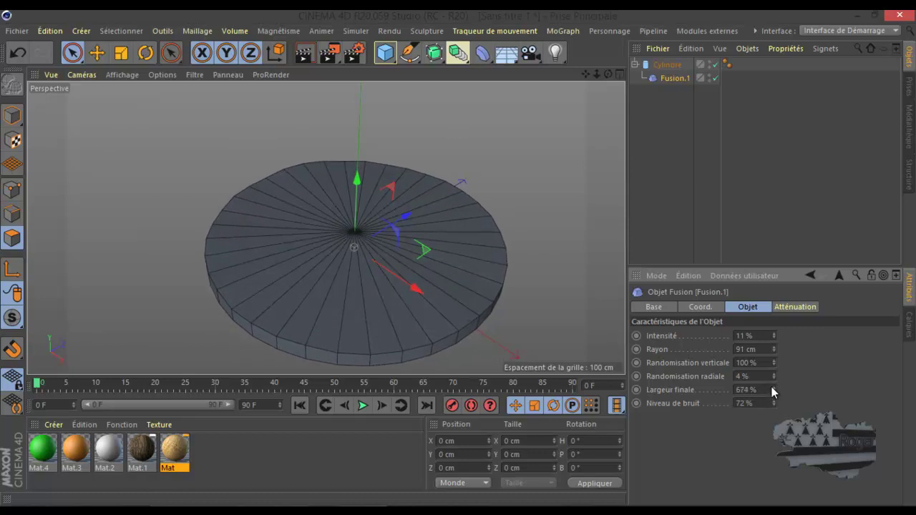
left_click_drag(608, 74, 461, 264)
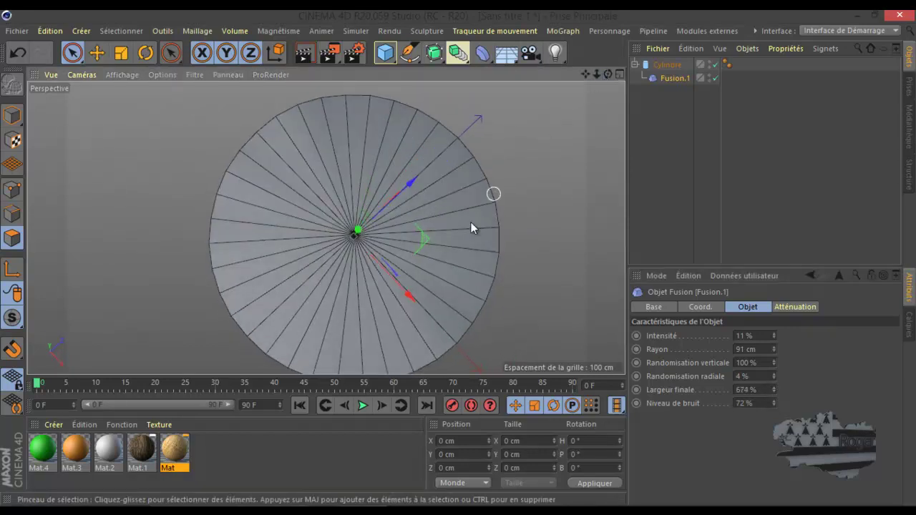
Delete Cylindre together with its Fusion deformer to empty the scene.
scroll(451, 243, "down", 8)
scroll(293, 229, "up", 5)
left_click_drag(710, 98, 661, 57)
key("Delete")
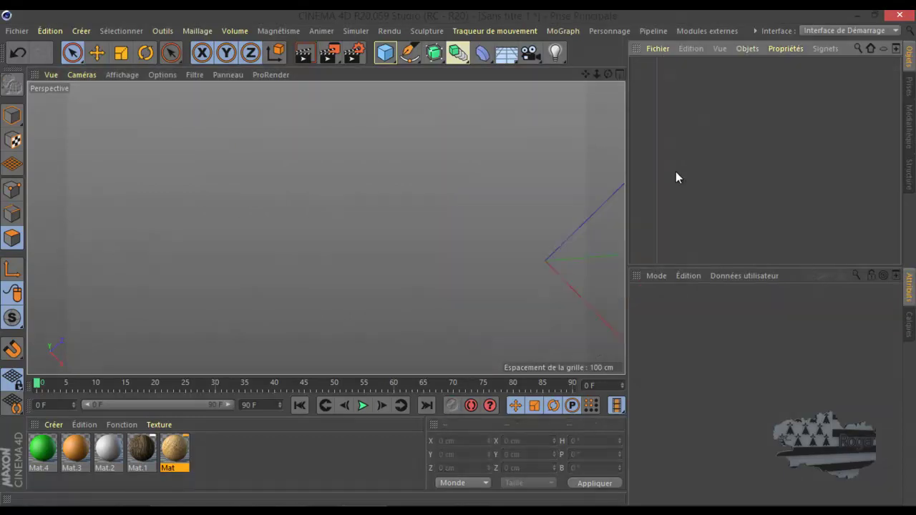
scroll(337, 227, "down", 2)
left_click_drag(607, 74, 458, 257)
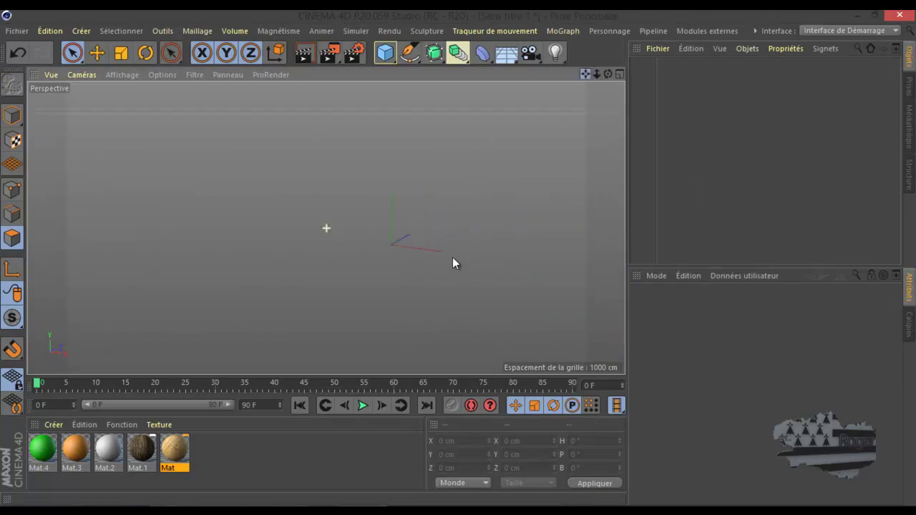
scroll(380, 249, "up", 5)
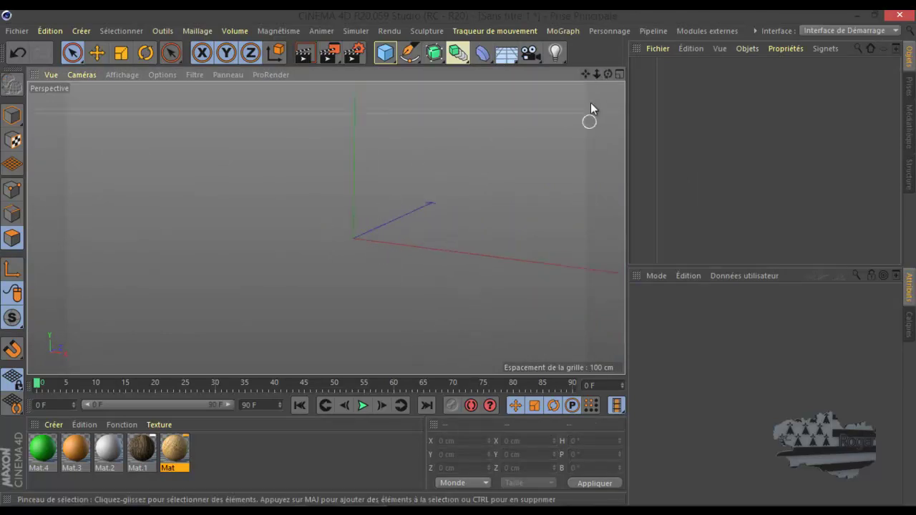
left_click_drag(597, 74, 456, 258)
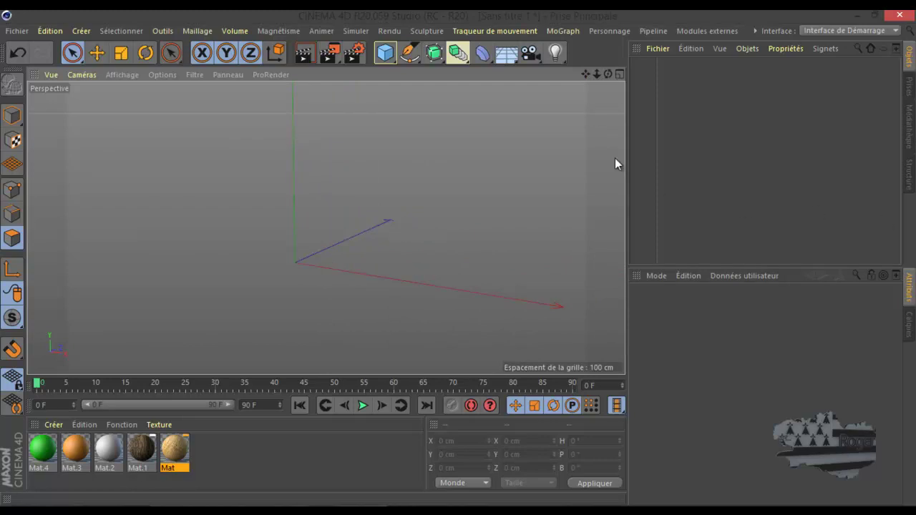
left_click(485, 54)
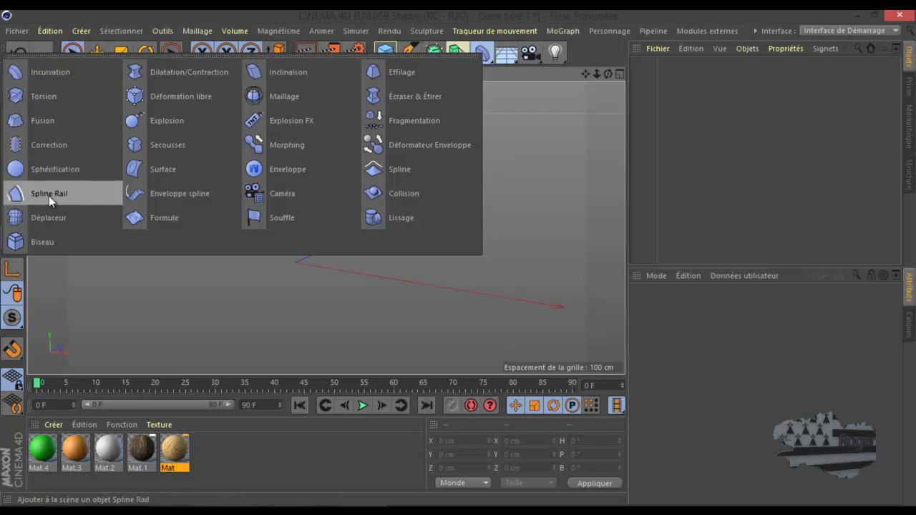
left_click(837, 134)
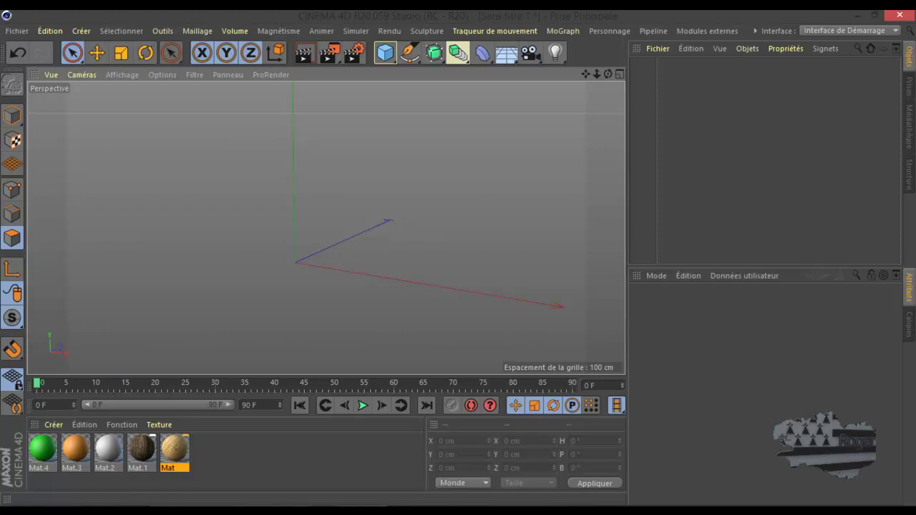